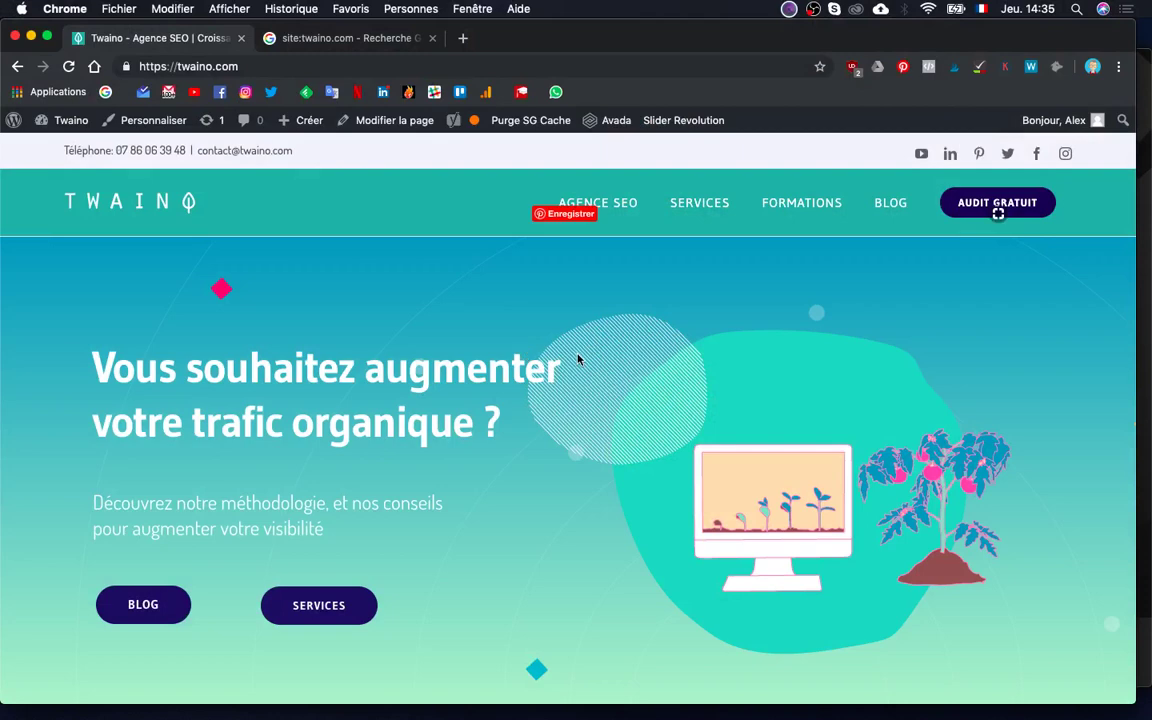
Step: Review the Google results for site:twaino.com to see which of the site's pages are indexed
{"action": "left_click", "coordinate": [331, 44]}
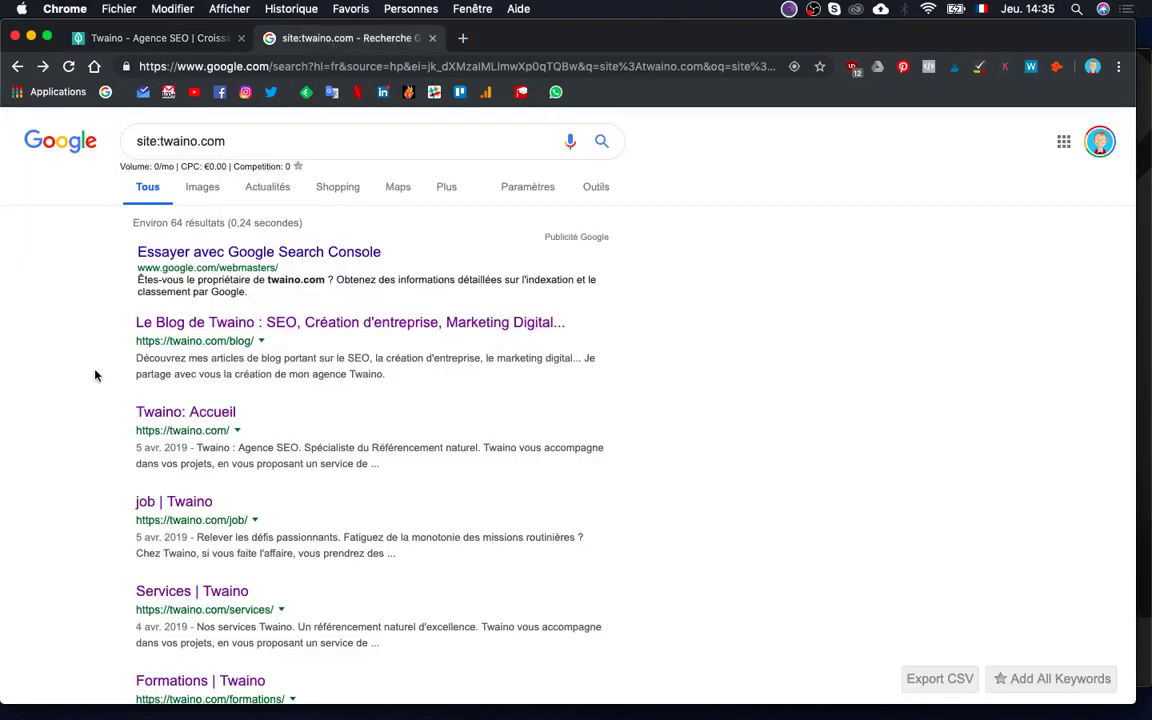
{"action": "scroll", "coordinate": [84, 449], "scroll_direction": "down", "scroll_amount": 3}
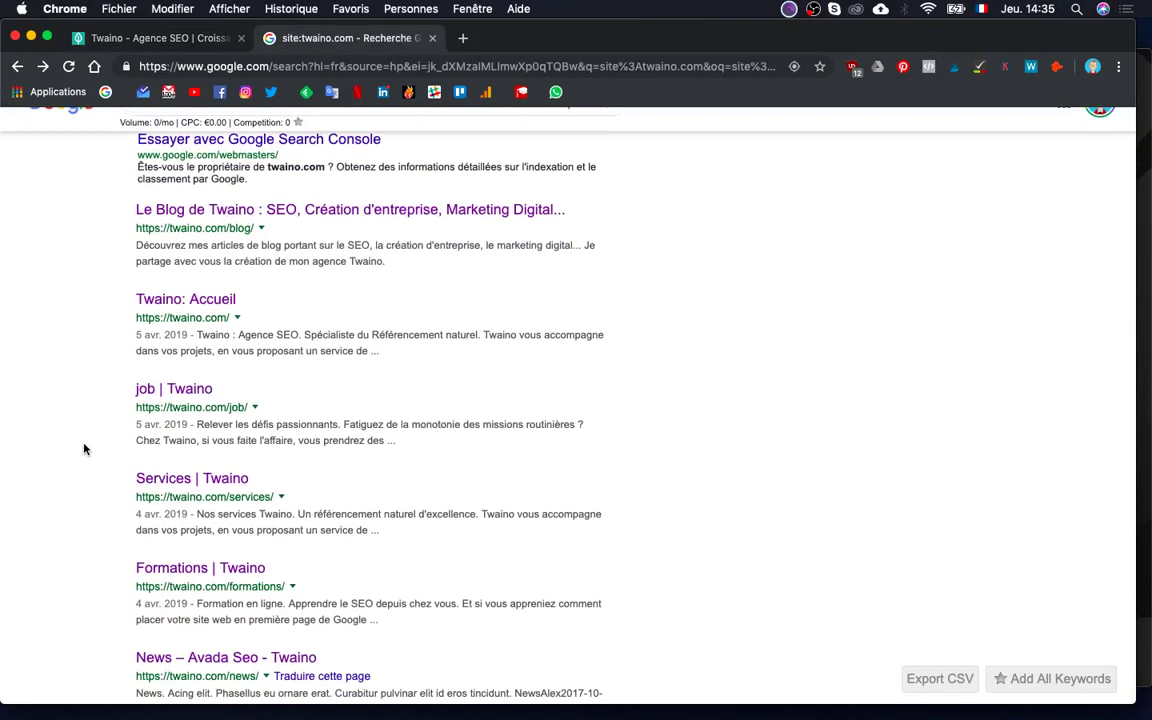
{"action": "scroll", "coordinate": [84, 449], "scroll_direction": "down", "scroll_amount": 2}
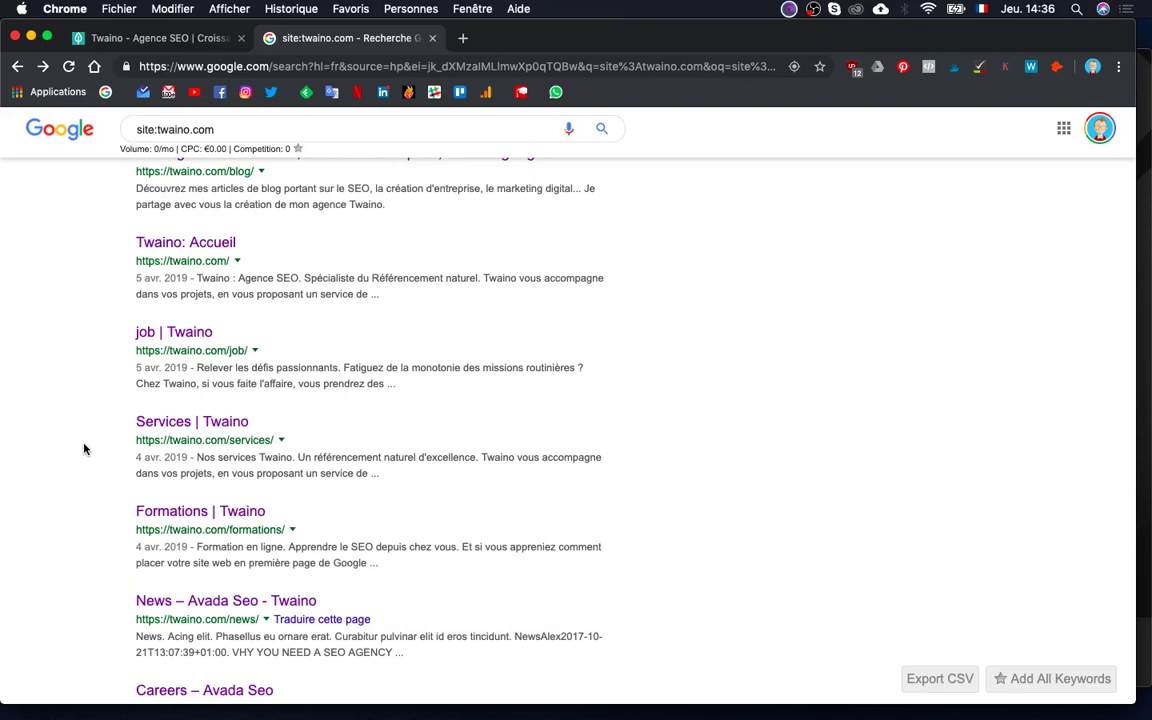
{"action": "scroll", "coordinate": [84, 449], "scroll_direction": "up", "scroll_amount": 2}
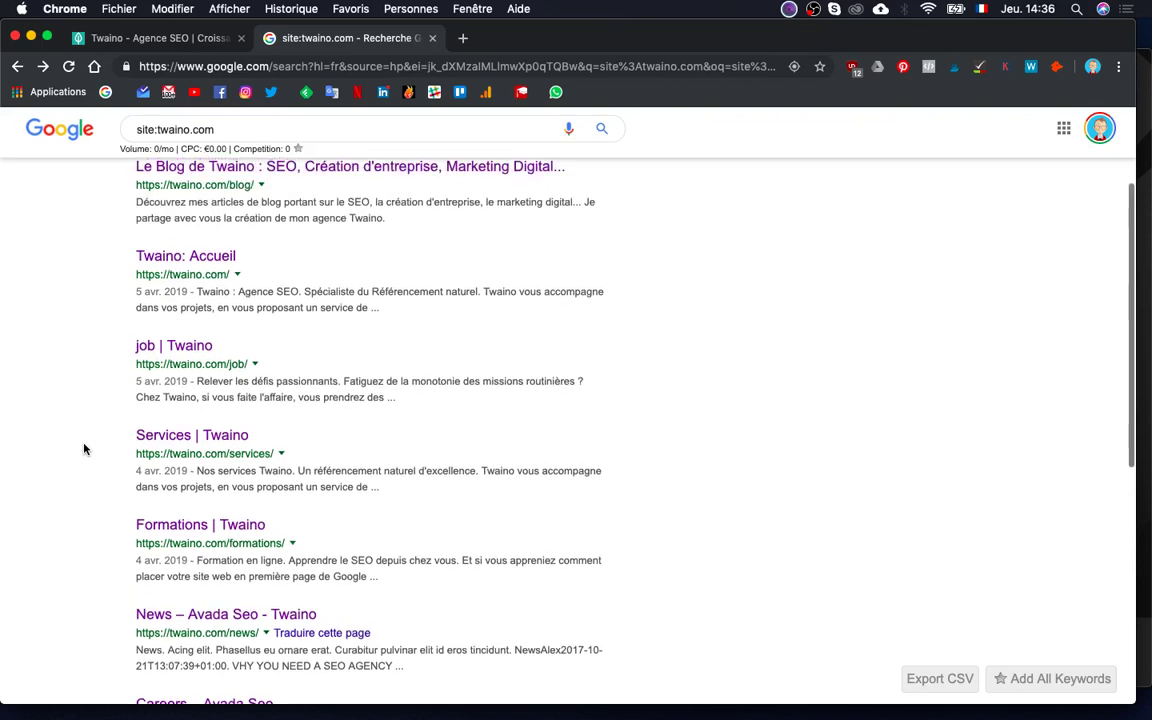
{"action": "scroll", "coordinate": [84, 449], "scroll_direction": "down", "scroll_amount": 5}
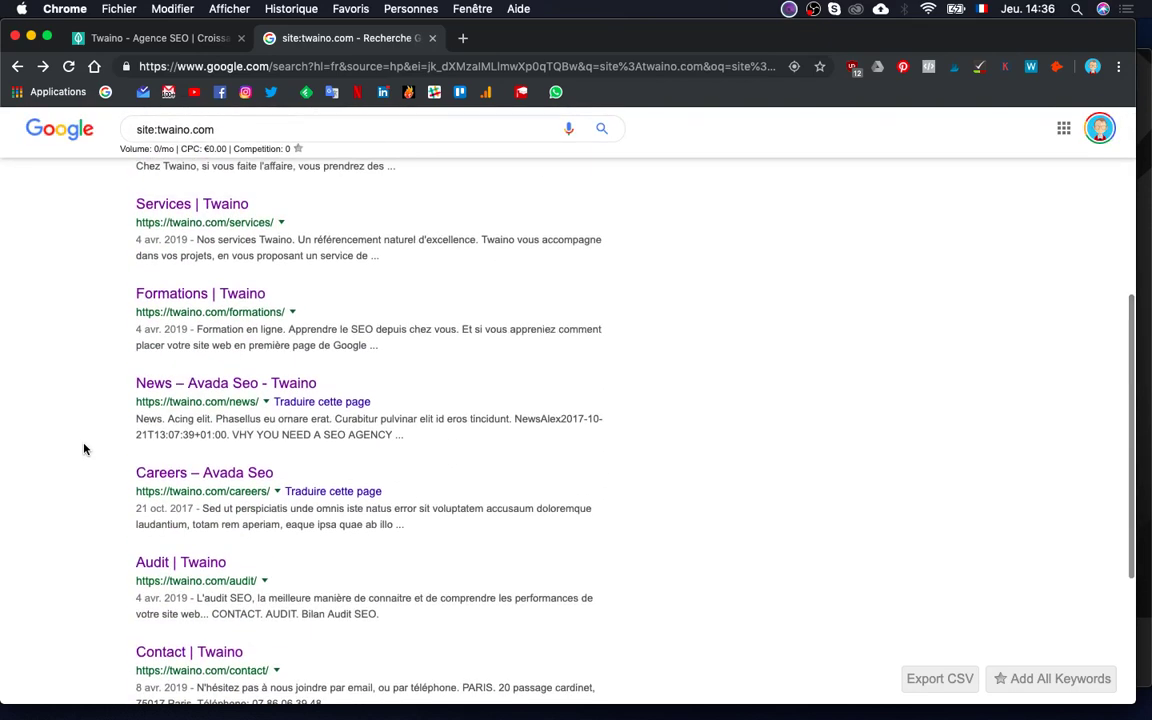
{"action": "scroll", "coordinate": [84, 449], "scroll_direction": "down", "scroll_amount": 1}
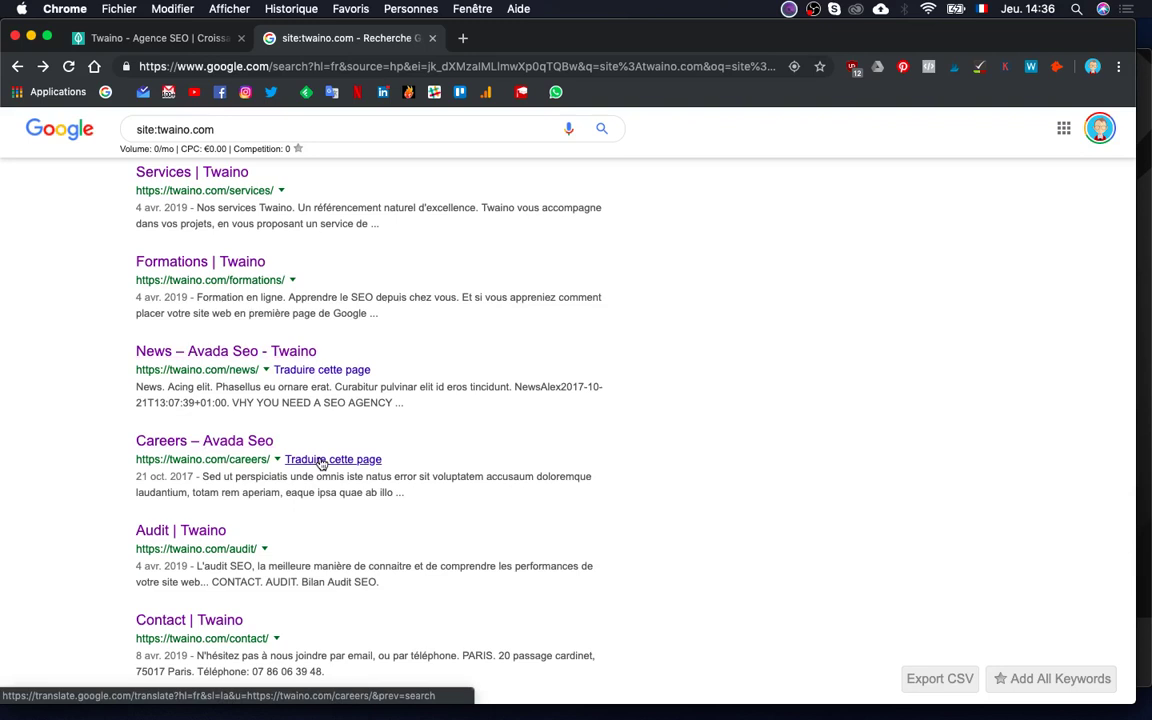
Step: Go from the Twaino homepage to the WordPress dashboard and open the list of all pages
{"action": "left_click", "coordinate": [140, 37]}
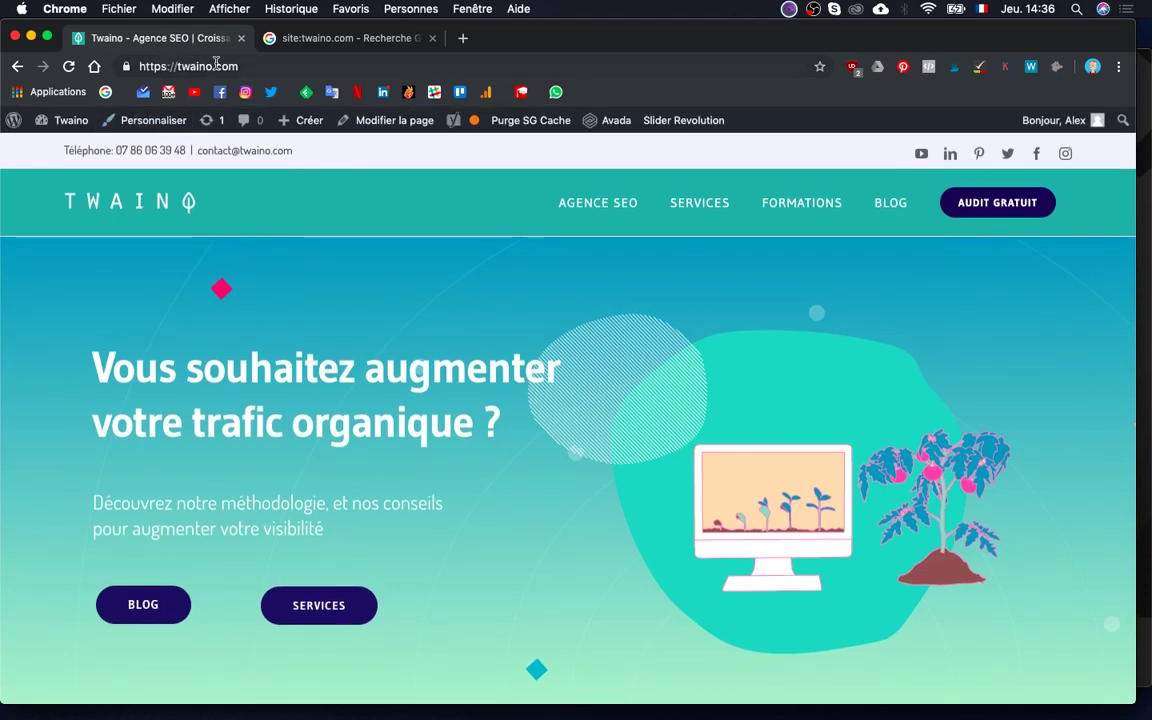
{"action": "mouse_move", "coordinate": [62, 120]}
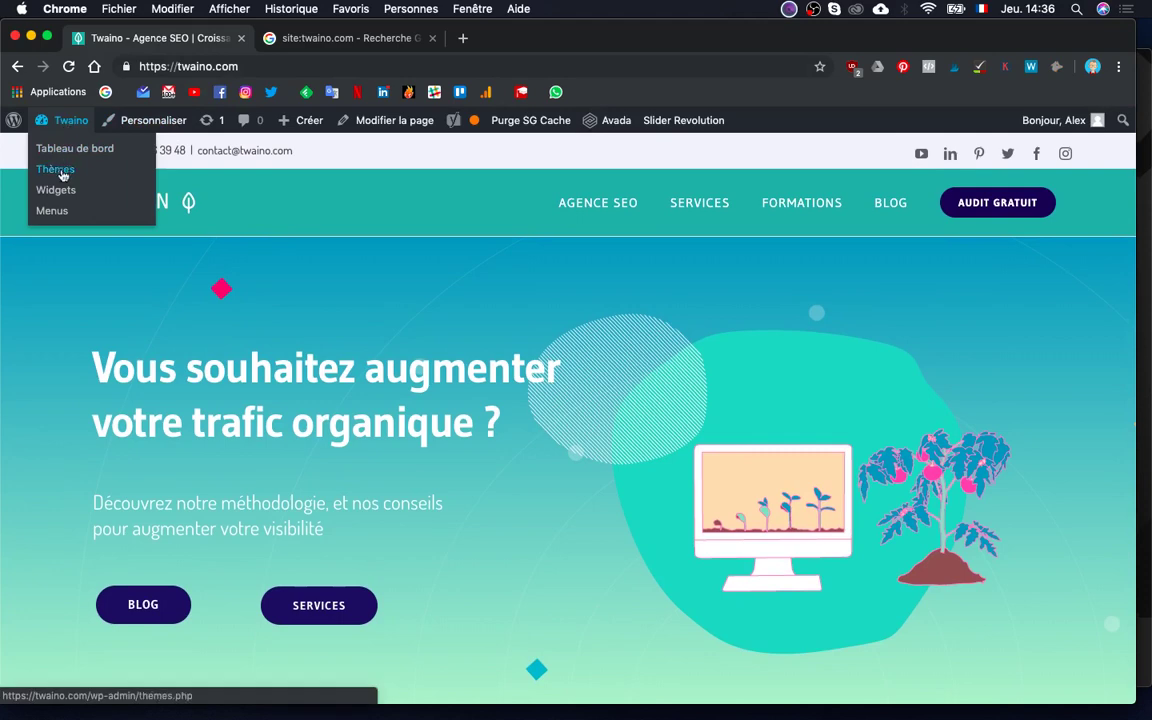
{"action": "left_click", "coordinate": [80, 150]}
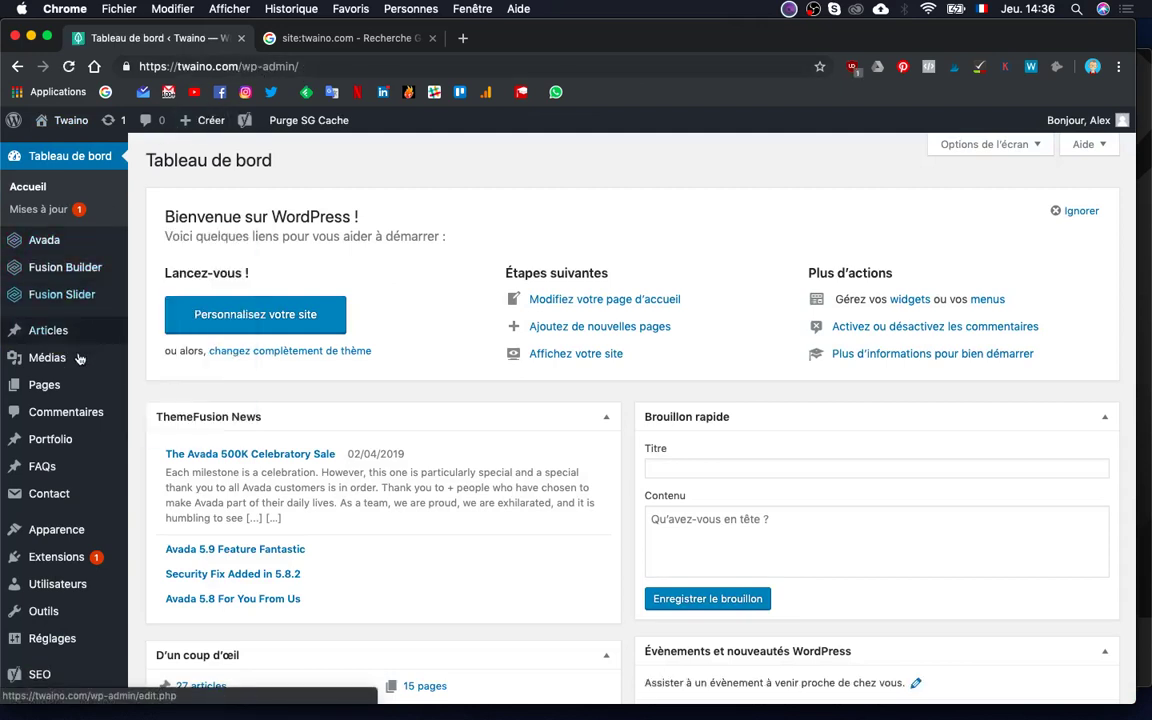
{"action": "mouse_move", "coordinate": [75, 399]}
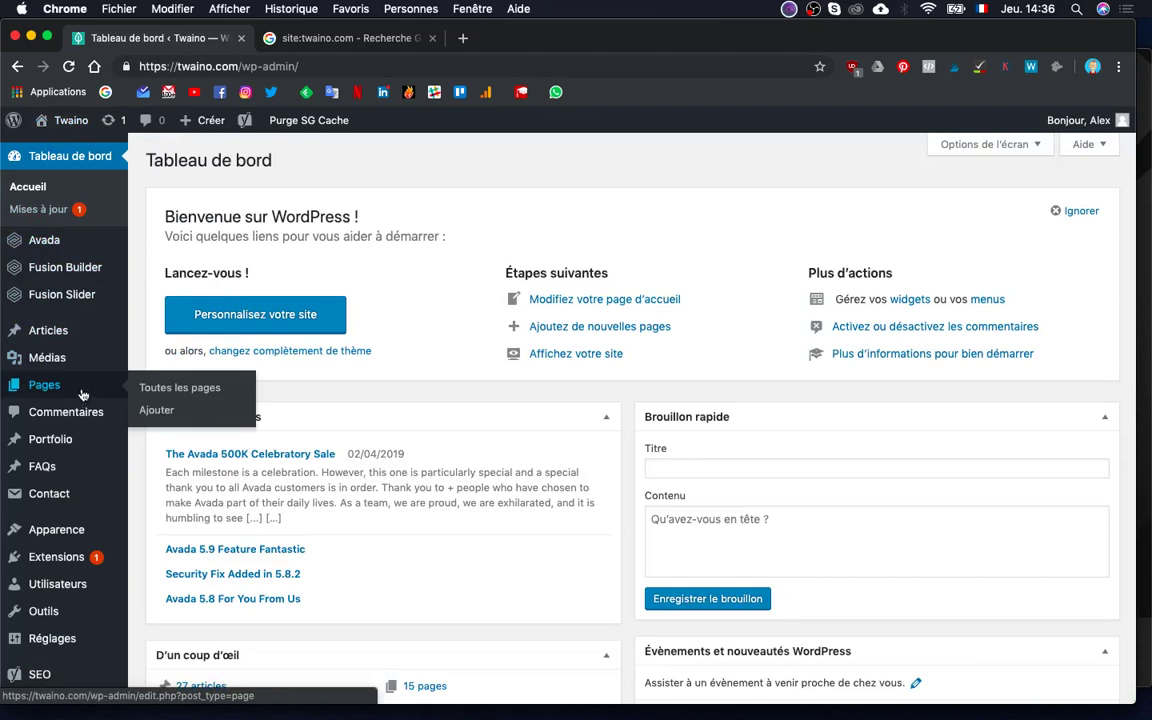
{"action": "left_click", "coordinate": [149, 389]}
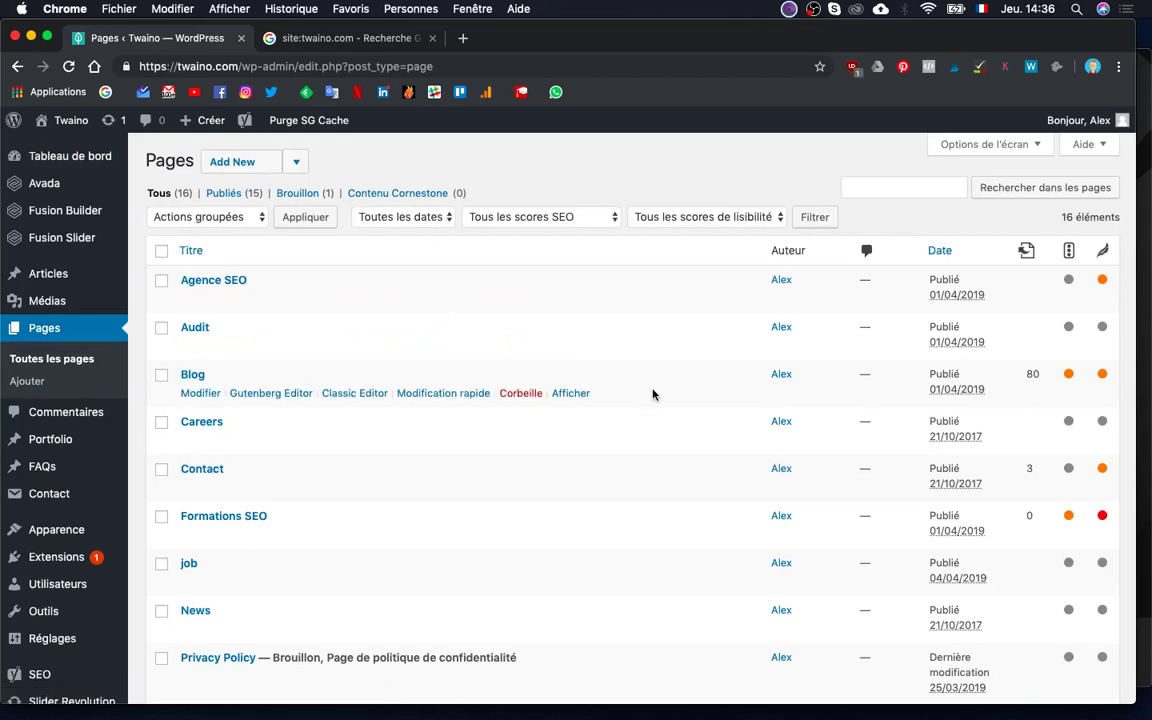
Step: Examine the full list of the site's pages, including their titles and publication dates
{"action": "scroll", "coordinate": [793, 442], "scroll_direction": "down", "scroll_amount": 1}
{"action": "scroll", "coordinate": [793, 442], "scroll_direction": "down", "scroll_amount": 1}
{"action": "scroll", "coordinate": [793, 442], "scroll_direction": "up", "scroll_amount": 2}
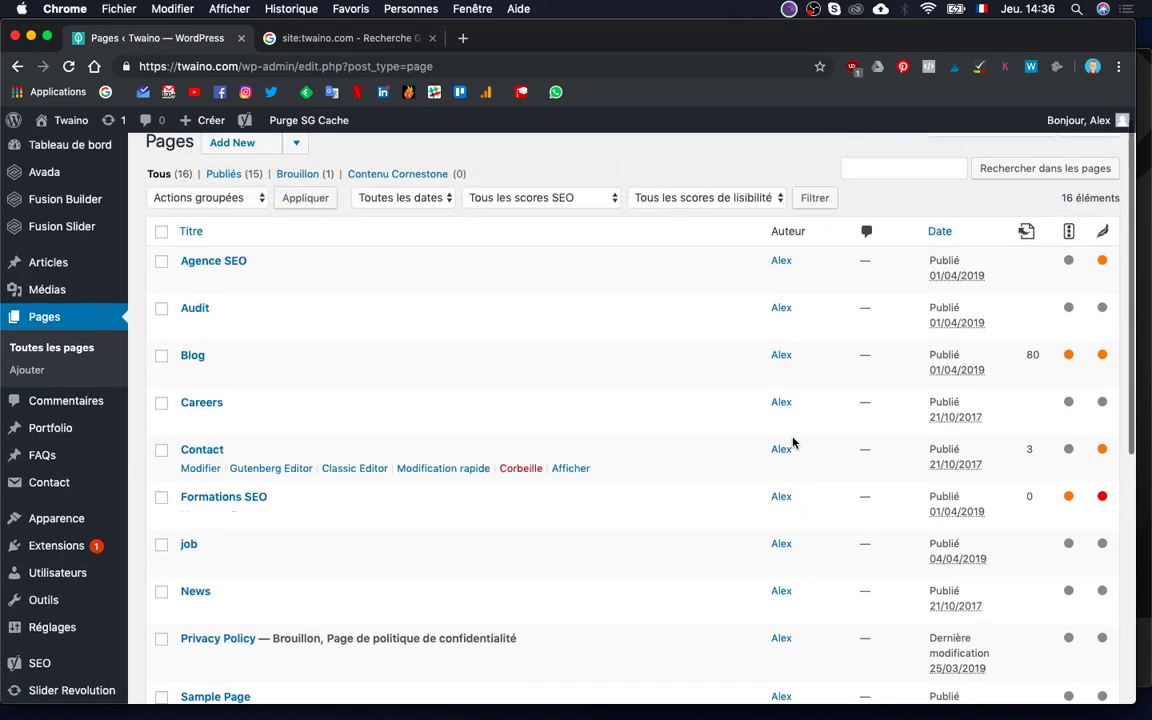
{"action": "scroll", "coordinate": [355, 361], "scroll_direction": "down", "scroll_amount": 5}
{"action": "scroll", "coordinate": [355, 361], "scroll_direction": "down", "scroll_amount": 4}
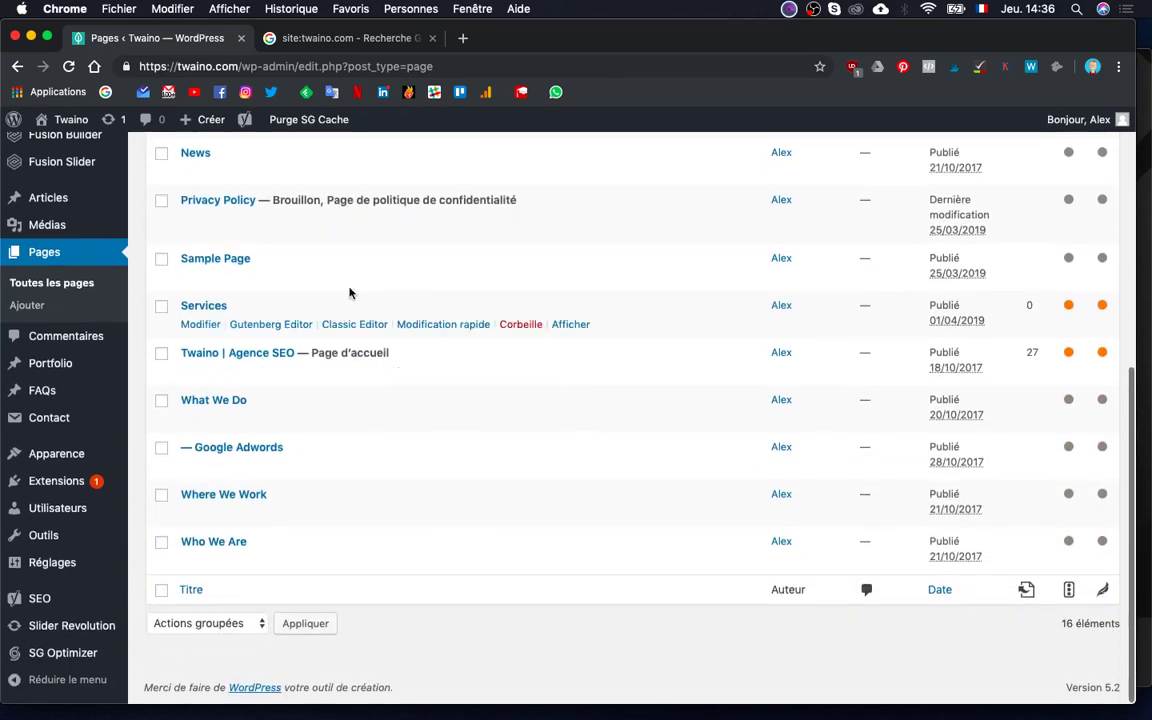
{"action": "scroll", "coordinate": [343, 262], "scroll_direction": "up", "scroll_amount": 8}
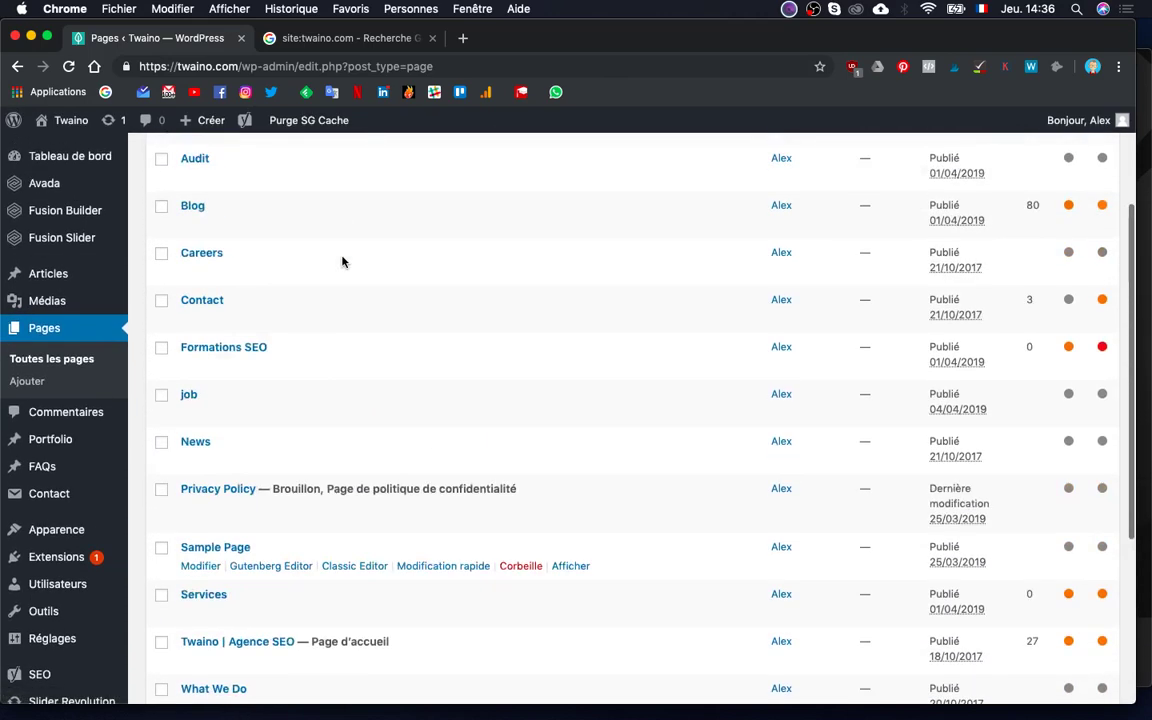
{"action": "scroll", "coordinate": [343, 262], "scroll_direction": "down", "scroll_amount": 3}
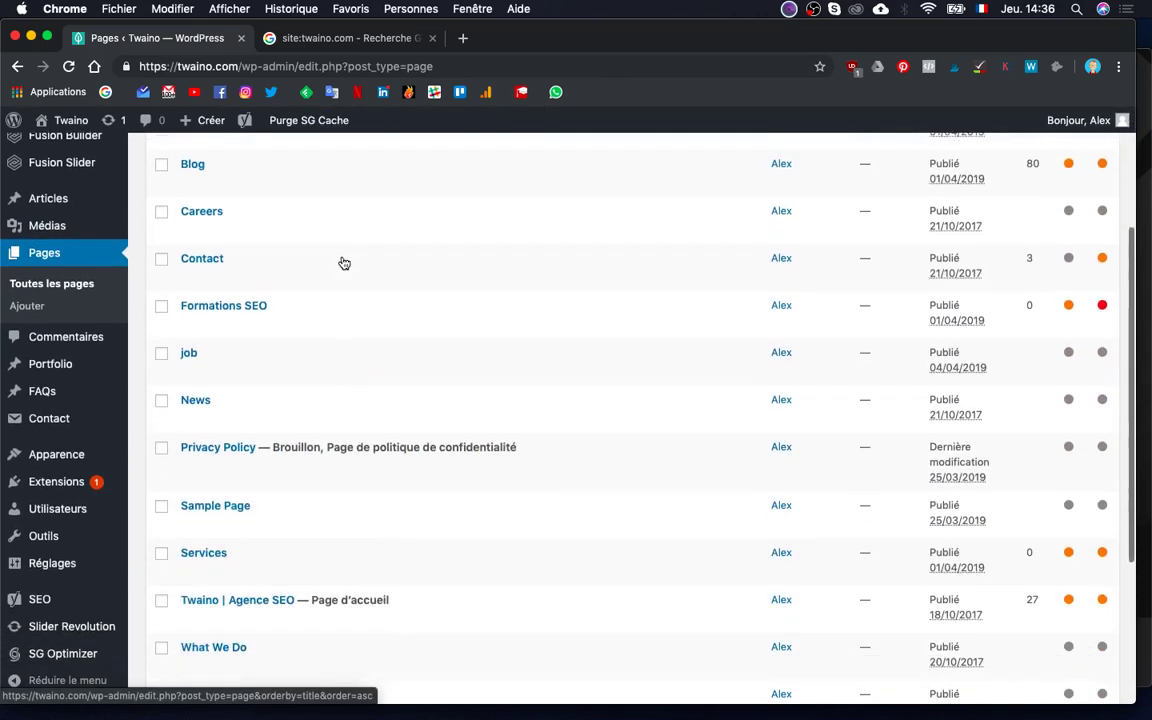
{"action": "scroll", "coordinate": [342, 262], "scroll_direction": "up", "scroll_amount": 3}
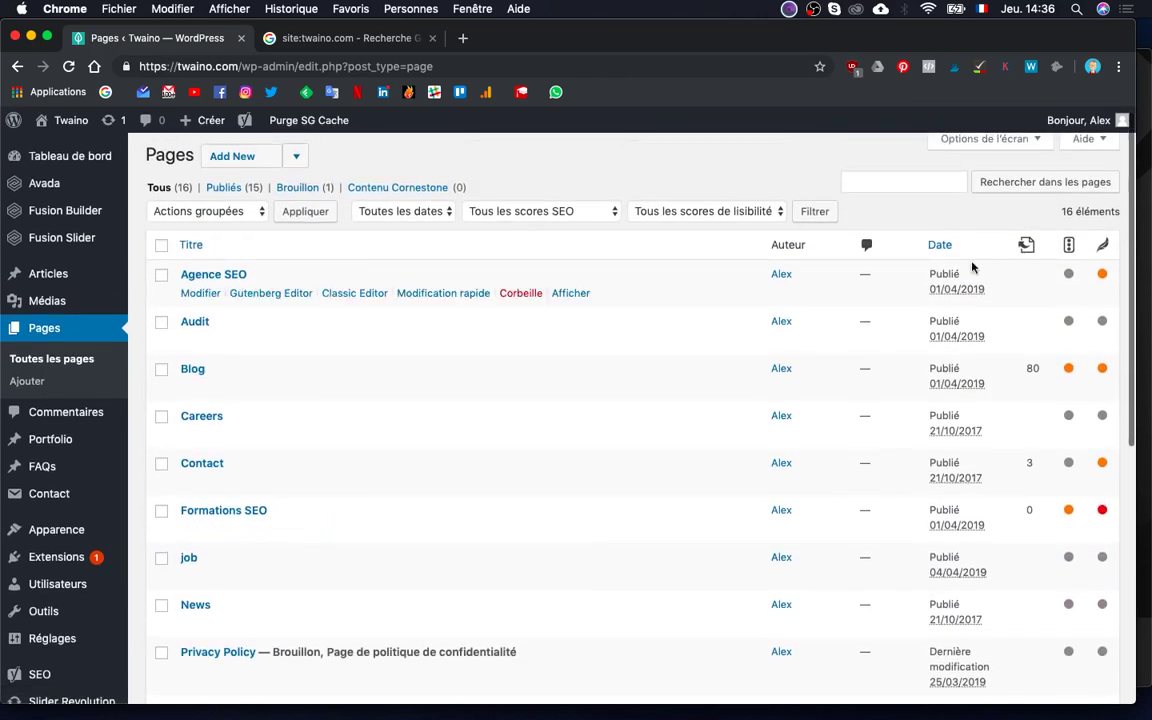
Step: Sort the pages by date in descending order and review the oldest and newest entries
{"action": "left_click", "coordinate": [939, 246]}
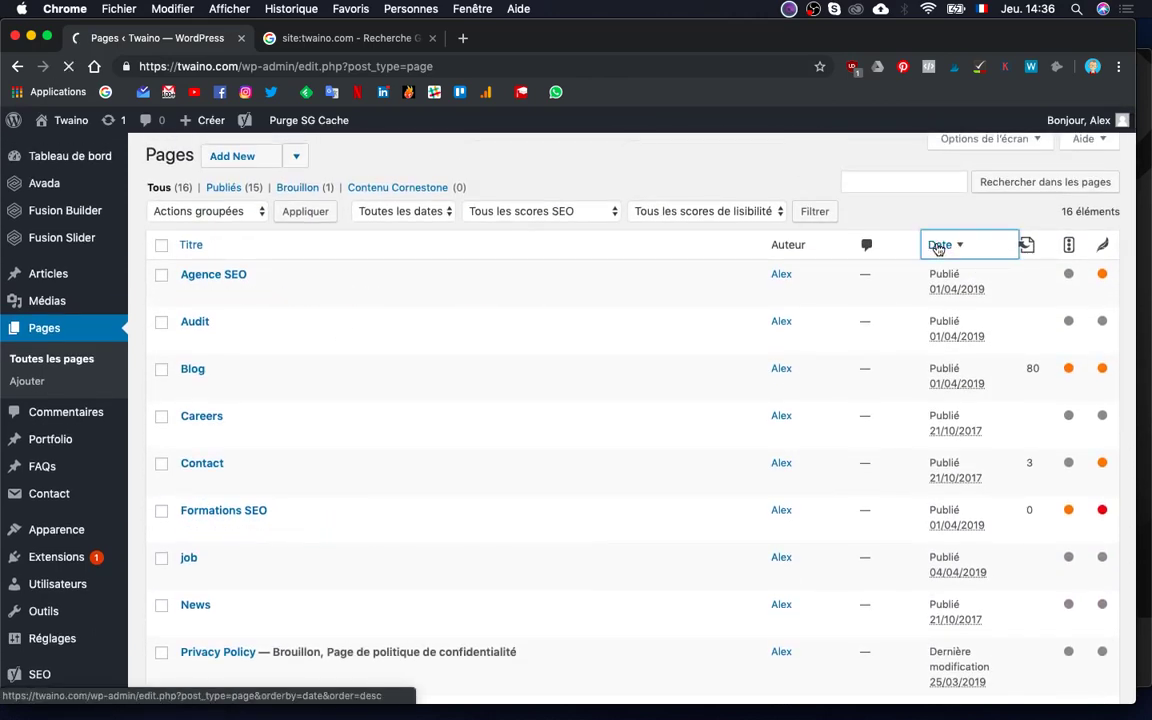
{"action": "scroll", "coordinate": [908, 442], "scroll_direction": "down", "scroll_amount": 5}
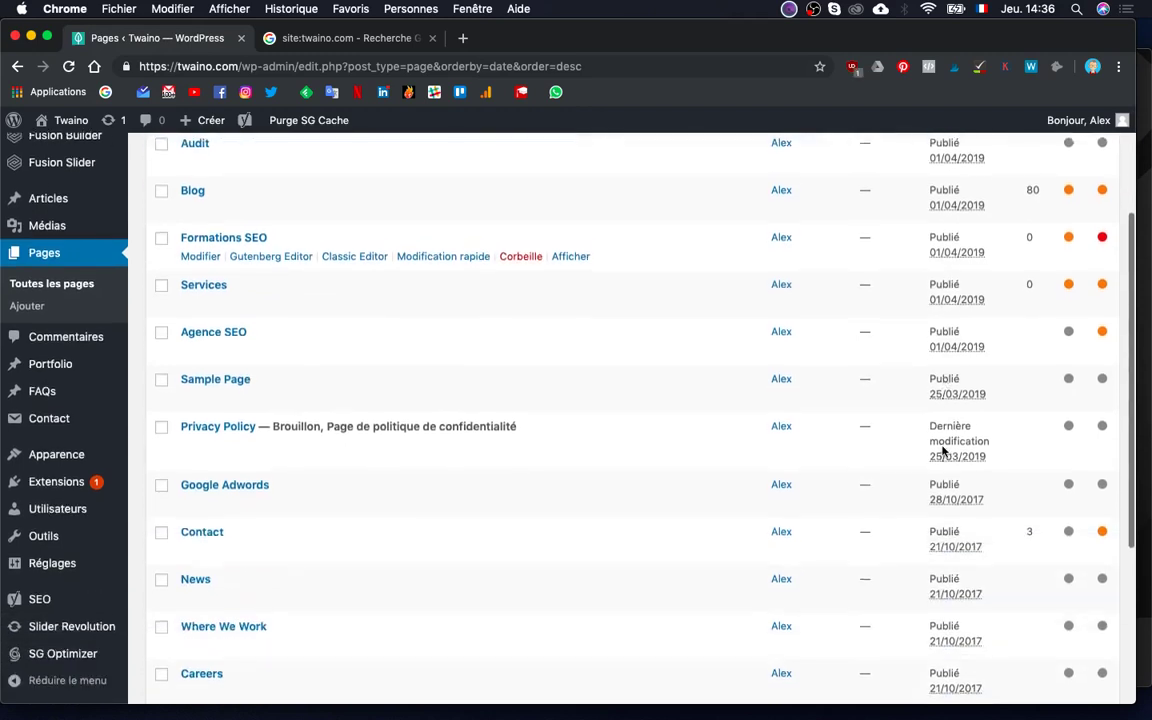
{"action": "scroll", "coordinate": [942, 447], "scroll_direction": "down", "scroll_amount": 2}
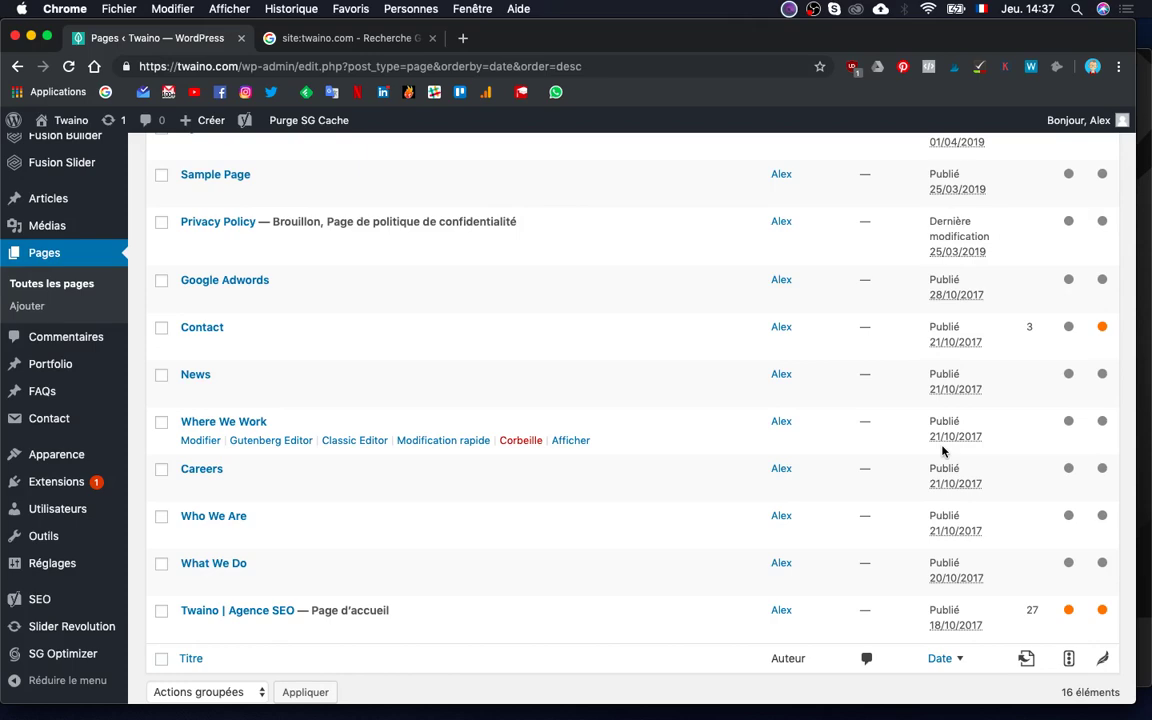
{"action": "scroll", "coordinate": [944, 532], "scroll_direction": "down", "scroll_amount": 2}
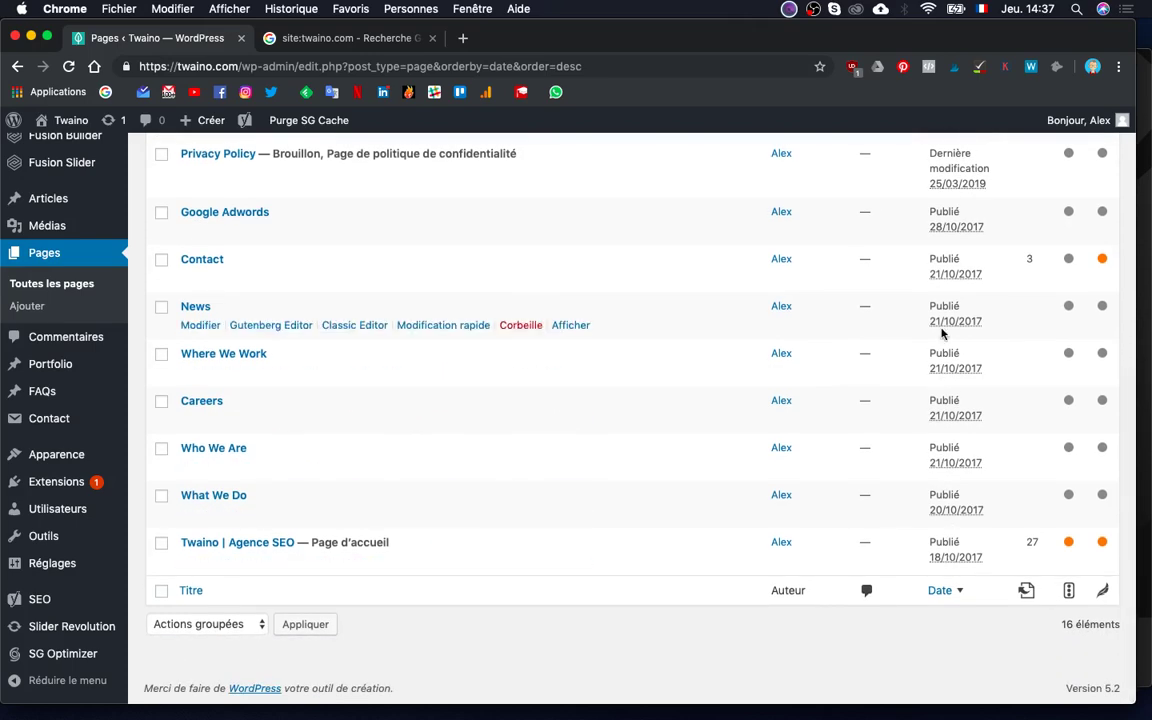
{"action": "scroll", "coordinate": [941, 333], "scroll_direction": "up", "scroll_amount": 9}
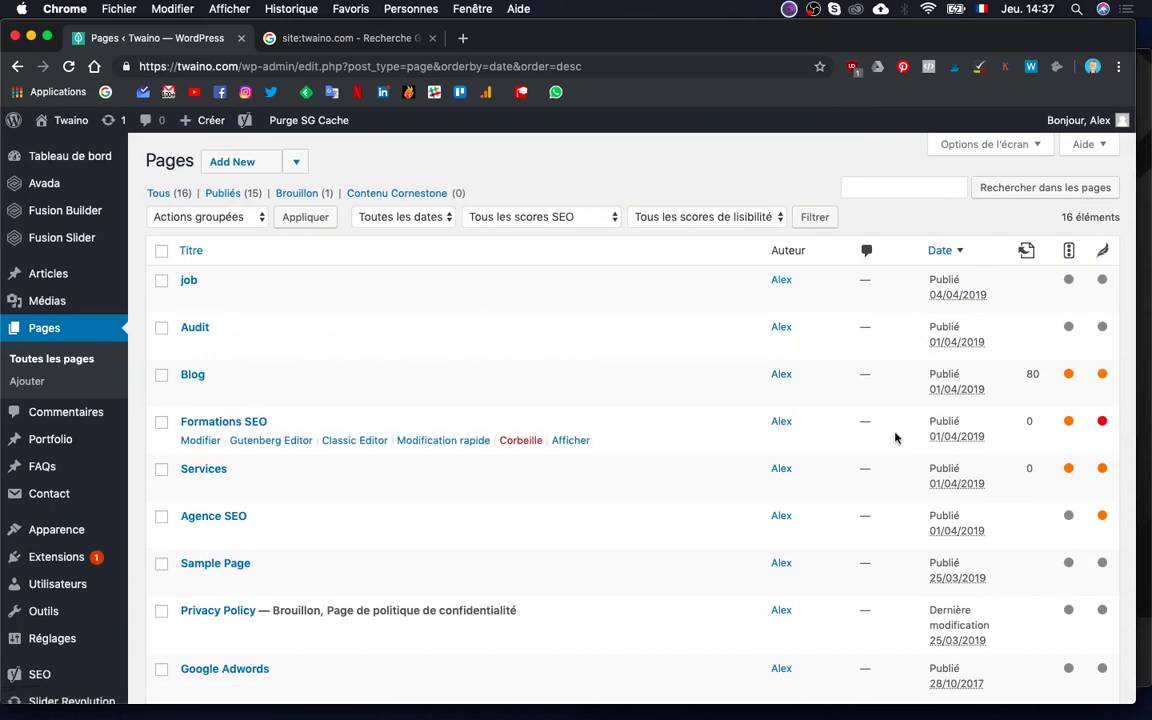
{"action": "scroll", "coordinate": [868, 457], "scroll_direction": "down", "scroll_amount": 9}
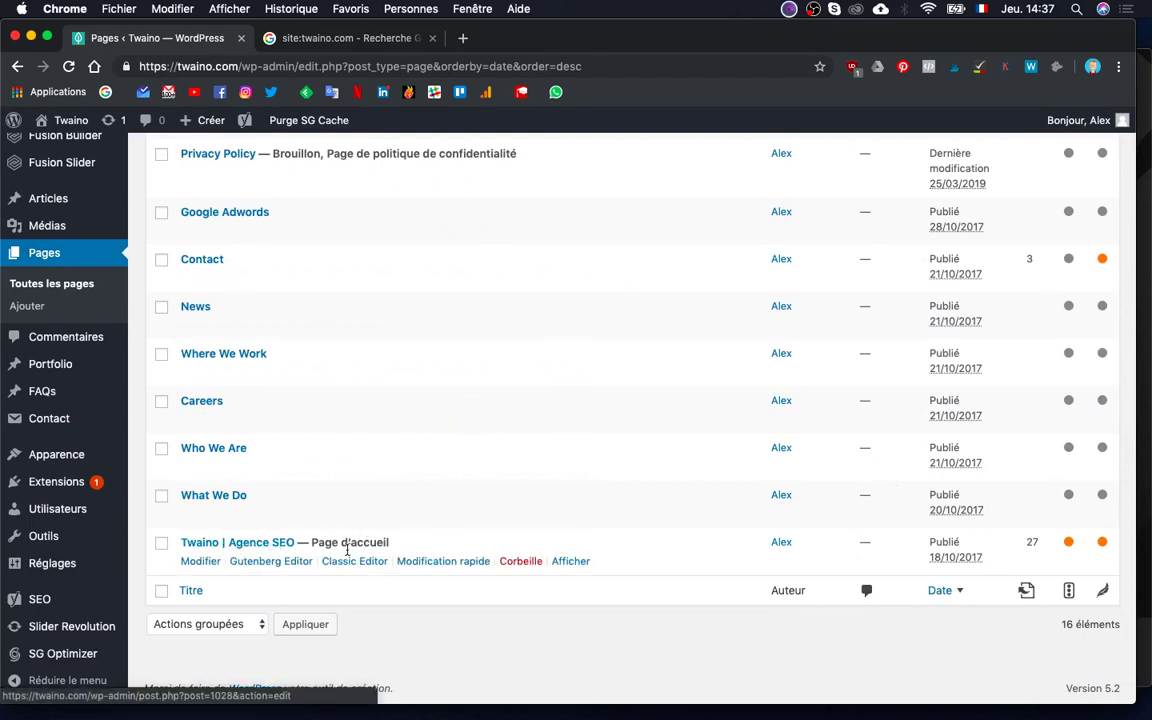
Step: View the published Sample Page in a new browser tab and read through its content
{"action": "scroll", "coordinate": [206, 501], "scroll_direction": "up", "scroll_amount": 2}
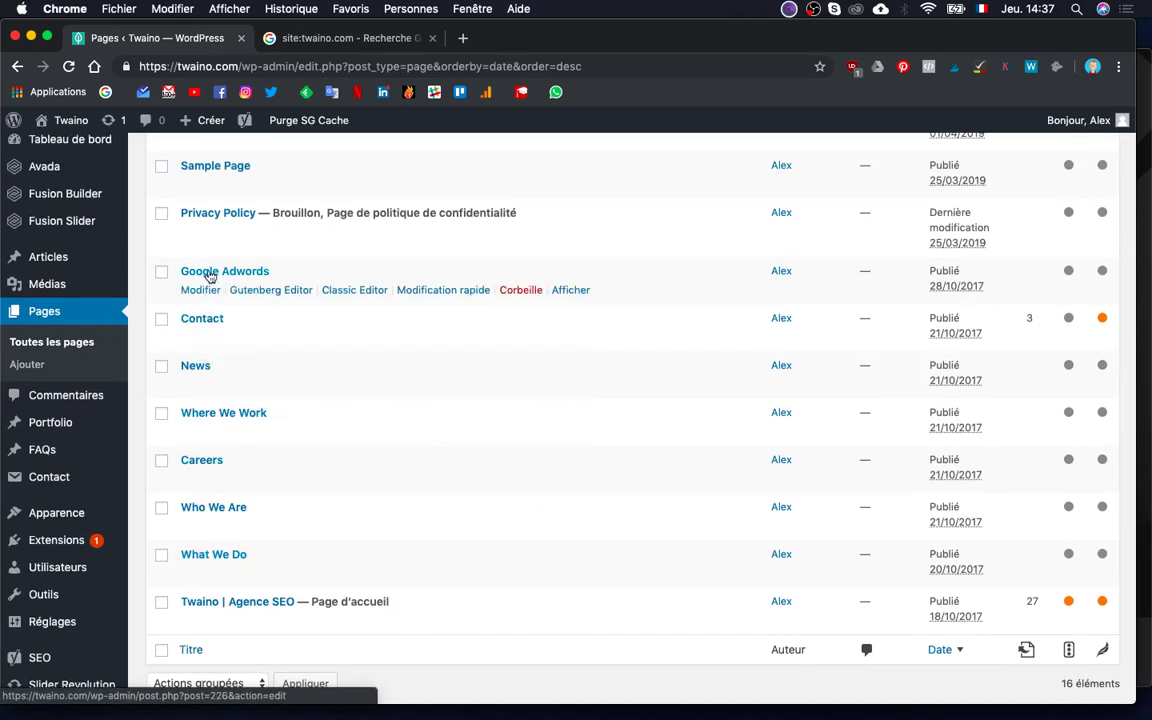
{"action": "scroll", "coordinate": [210, 276], "scroll_direction": "up", "scroll_amount": 1}
{"action": "scroll", "coordinate": [210, 276], "scroll_direction": "up", "scroll_amount": 1}
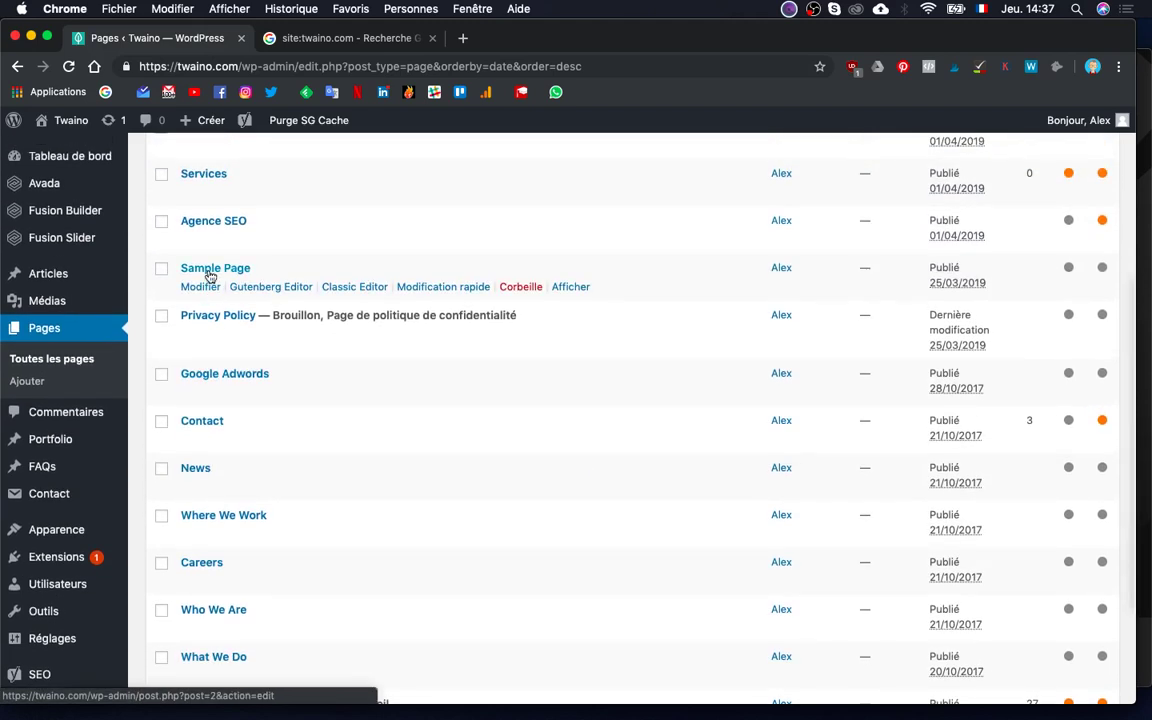
{"action": "scroll", "coordinate": [208, 274], "scroll_direction": "up", "scroll_amount": 2}
{"action": "scroll", "coordinate": [200, 370], "scroll_direction": "down", "scroll_amount": 1}
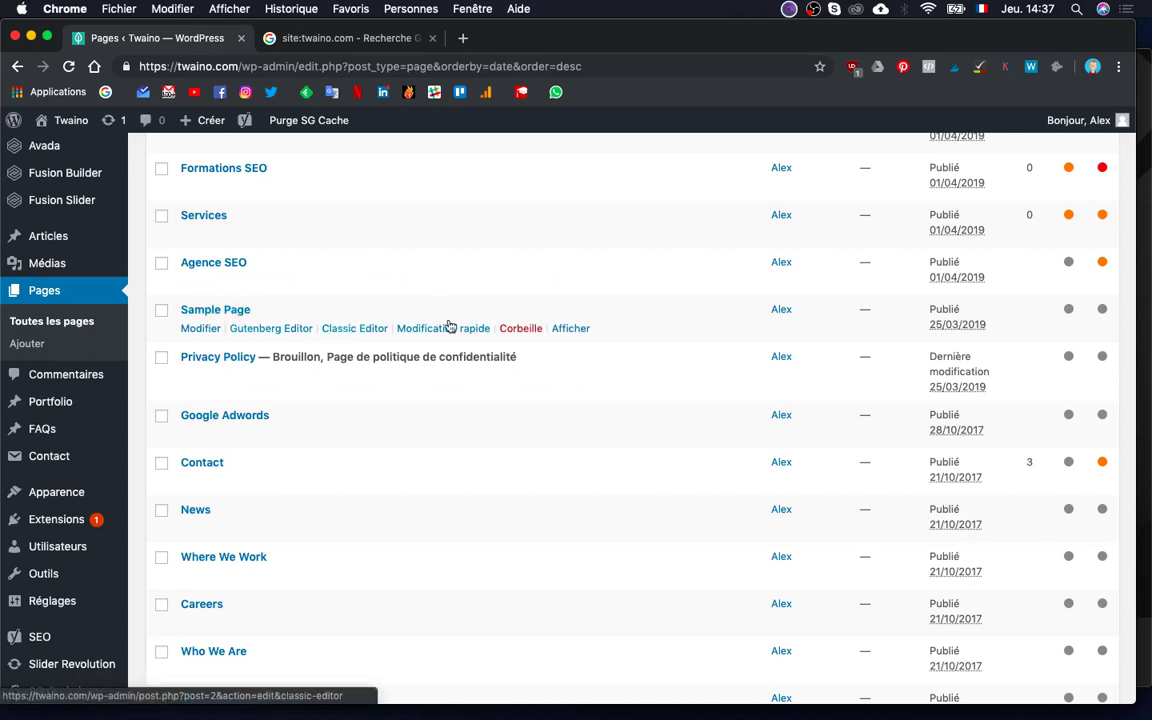
{"action": "left_click", "coordinate": [572, 330], "text": "super"}
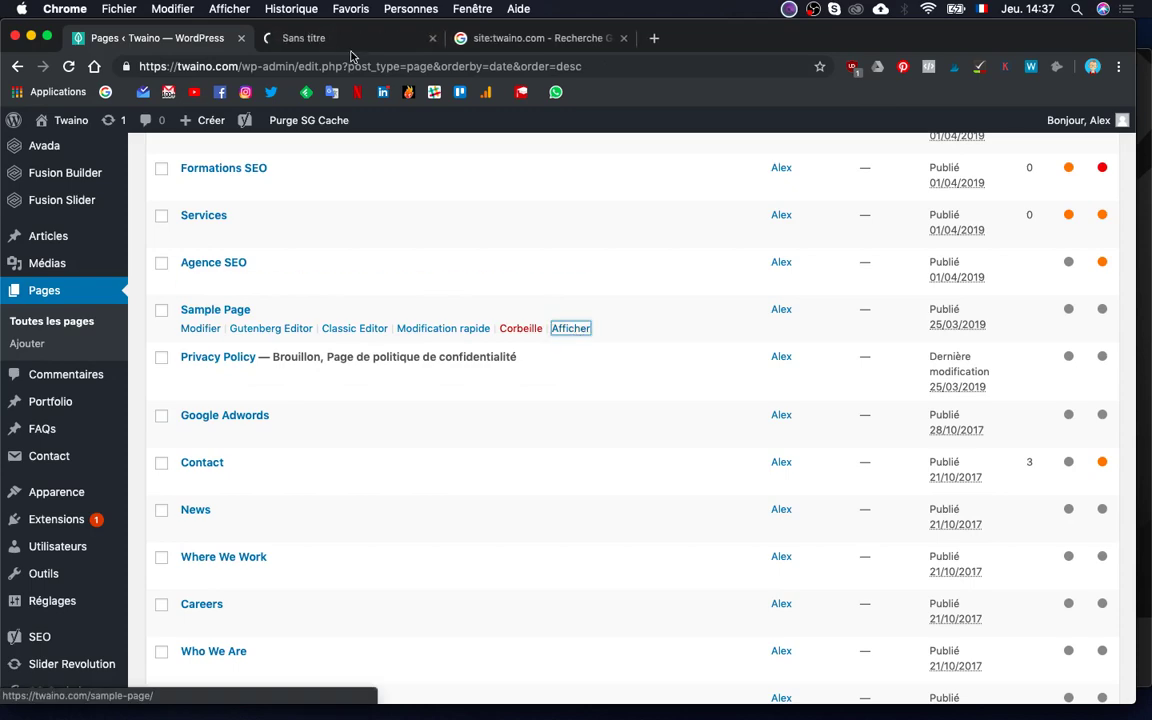
{"action": "left_click", "coordinate": [336, 40]}
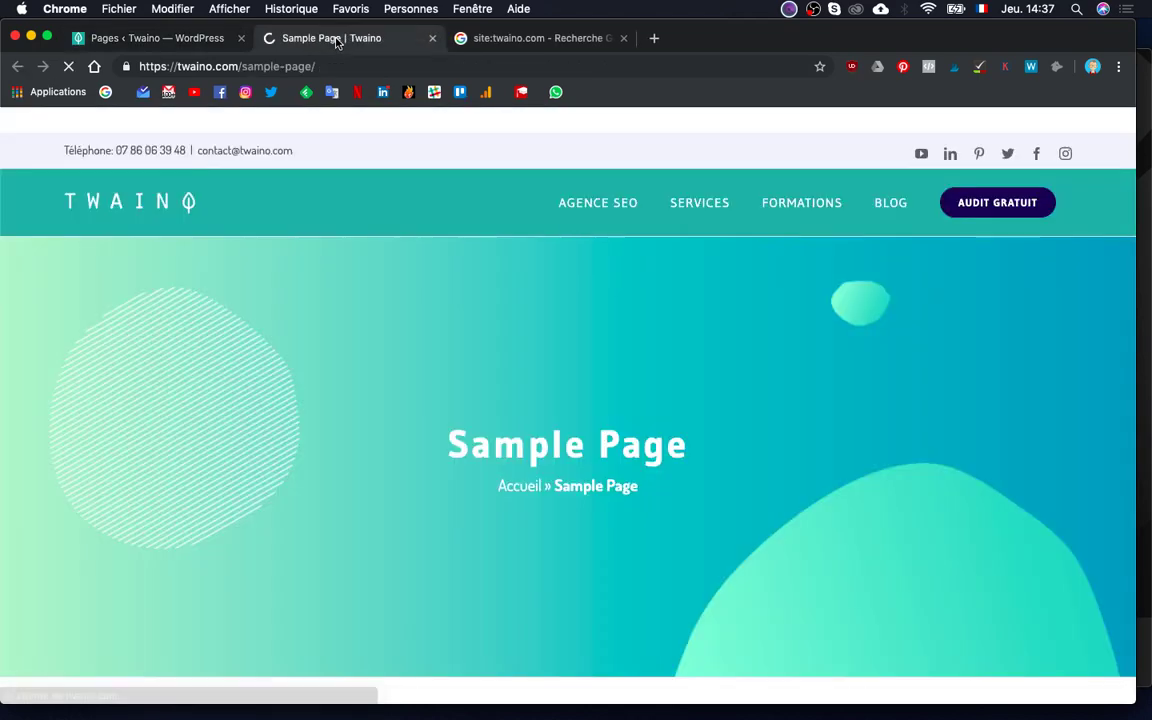
{"action": "scroll", "coordinate": [347, 437], "scroll_direction": "down", "scroll_amount": 10}
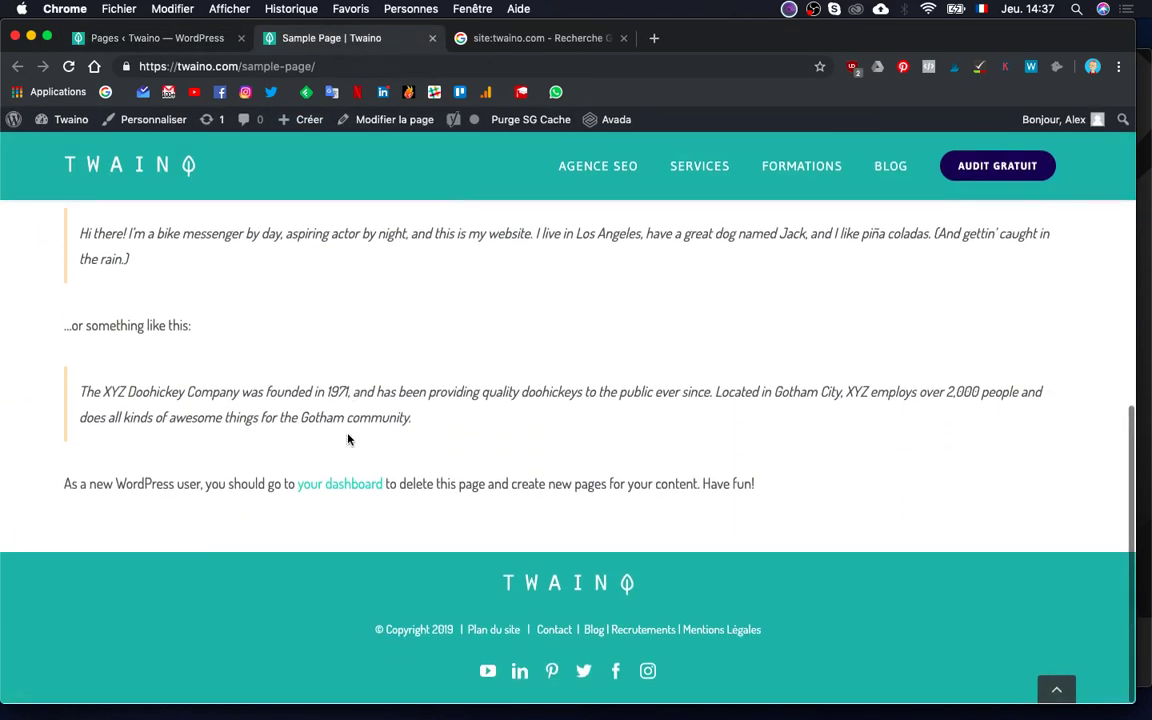
{"action": "scroll", "coordinate": [348, 439], "scroll_direction": "up", "scroll_amount": 3}
{"action": "scroll", "coordinate": [348, 439], "scroll_direction": "up", "scroll_amount": 5}
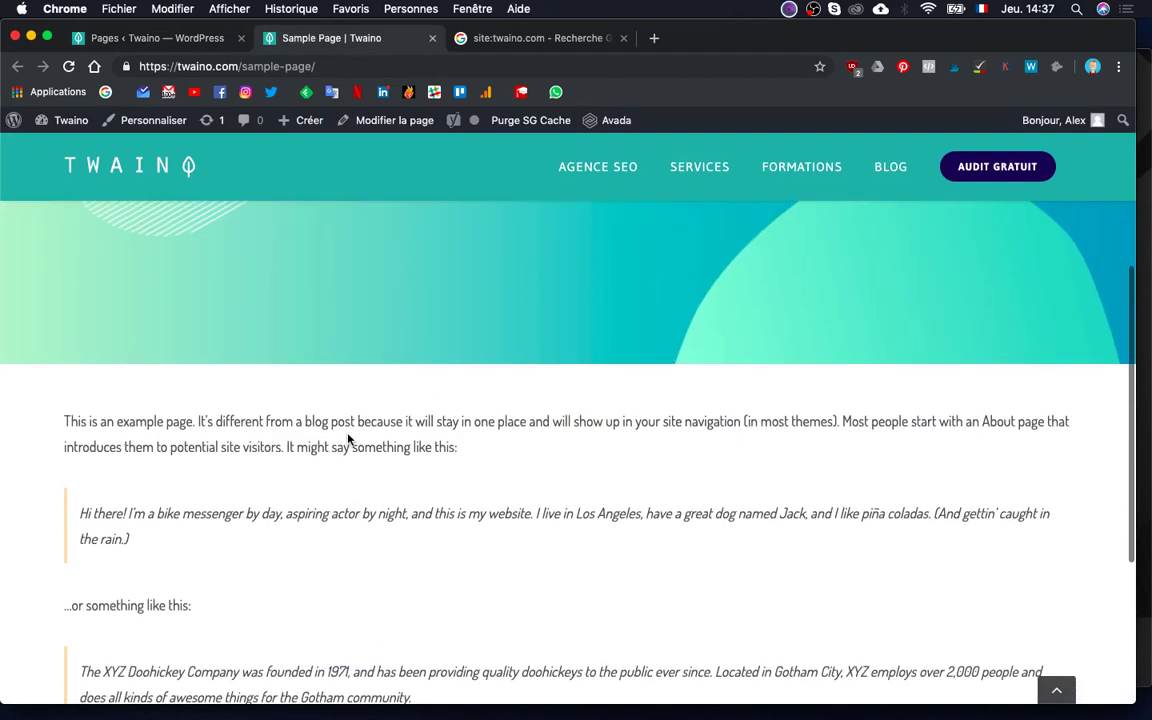
Step: Edit the Sample Page from the pages list, set its visibility to Privé and update the page
{"action": "left_click", "coordinate": [181, 42]}
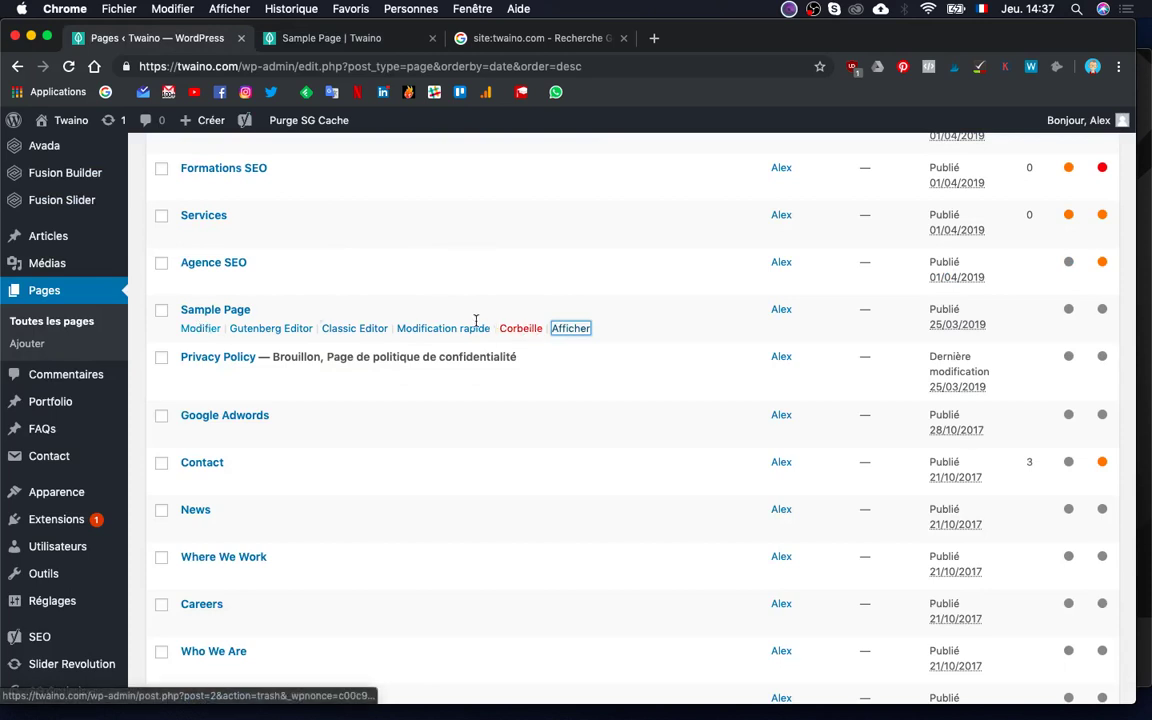
{"action": "left_click", "coordinate": [200, 330]}
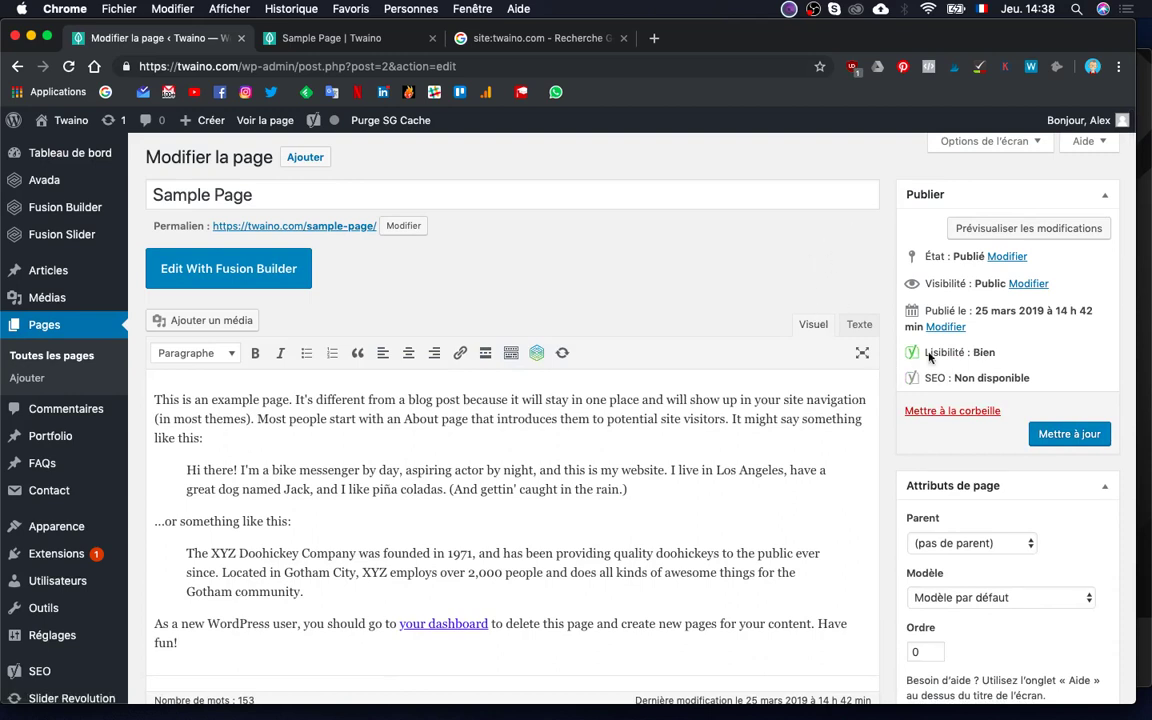
{"action": "left_click", "coordinate": [1030, 285]}
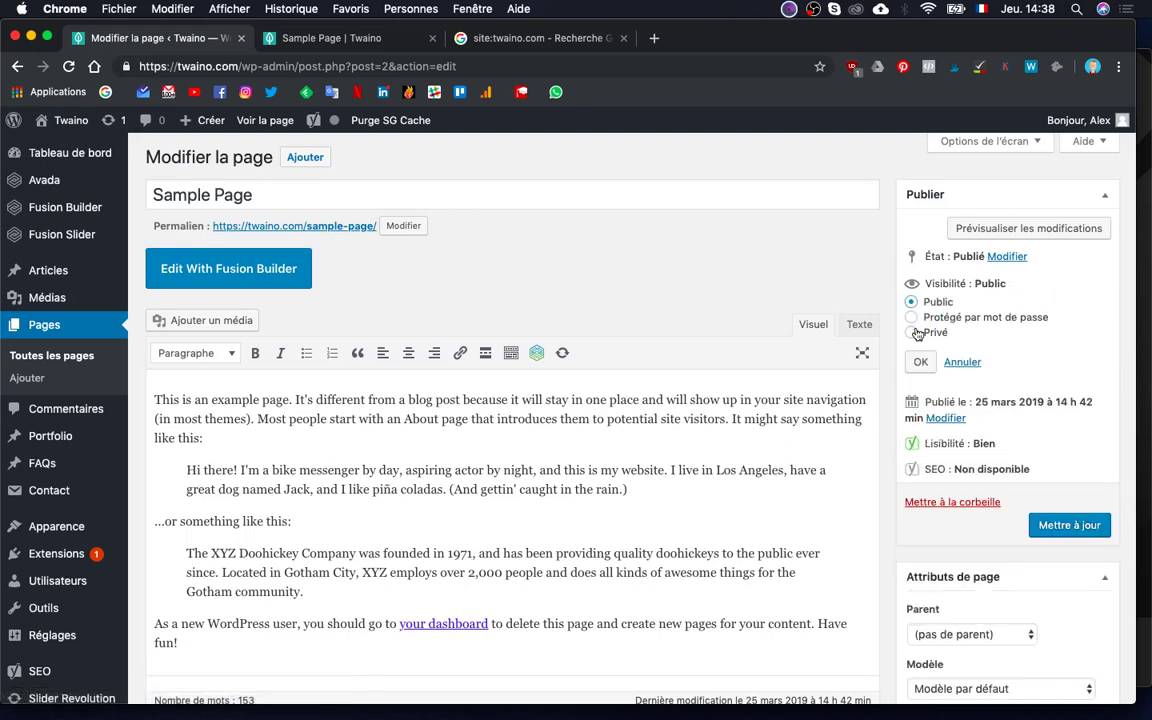
{"action": "left_click", "coordinate": [911, 333]}
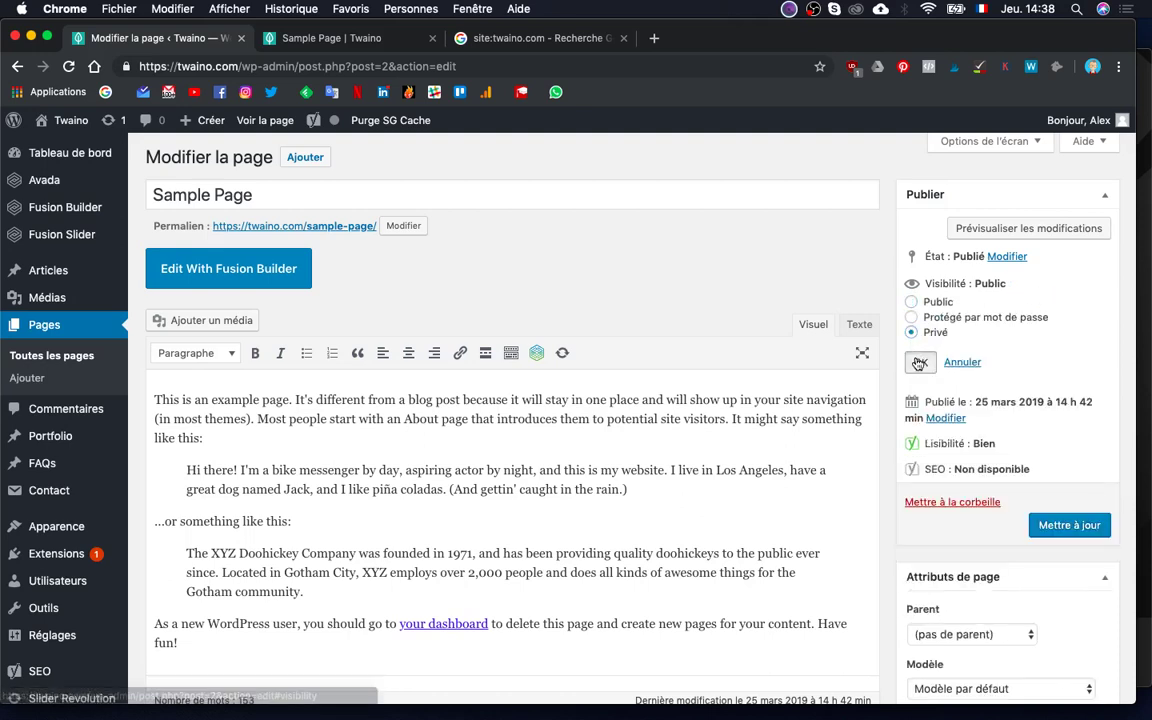
{"action": "left_click", "coordinate": [920, 362]}
{"action": "left_click", "coordinate": [1054, 433]}
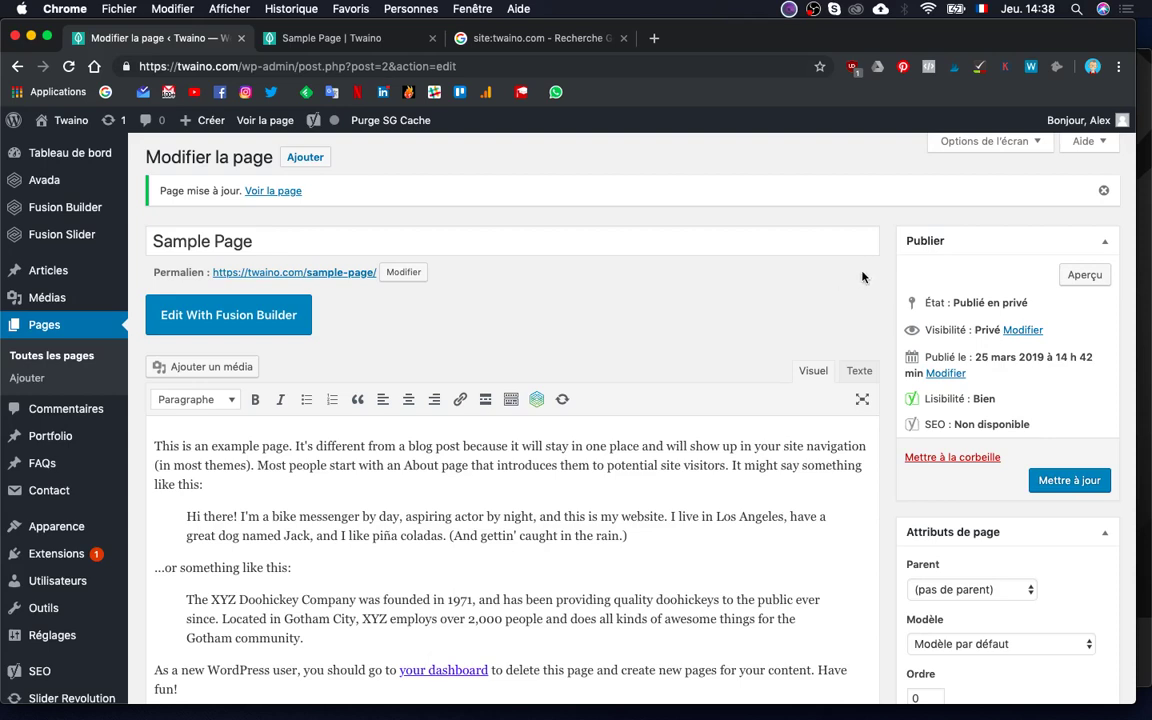
Step: Return to the list of all pages and move the private Sample Page to the trash
{"action": "left_click", "coordinate": [64, 354]}
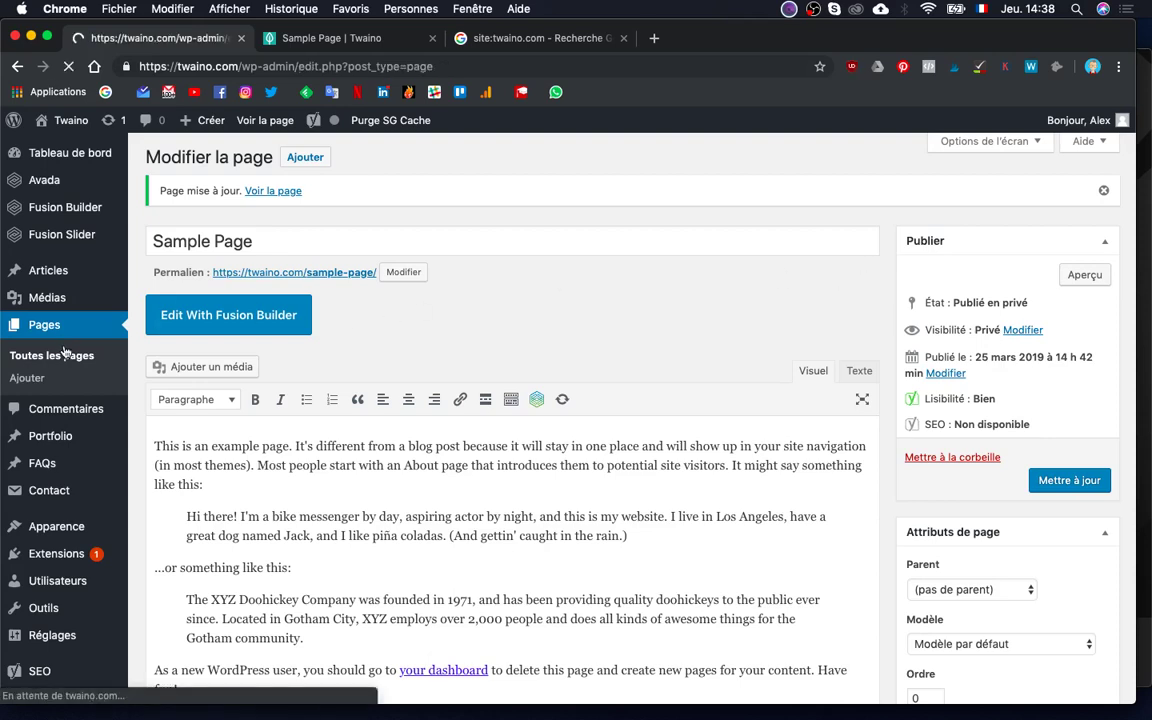
{"action": "scroll", "coordinate": [395, 485], "scroll_direction": "down", "scroll_amount": 5}
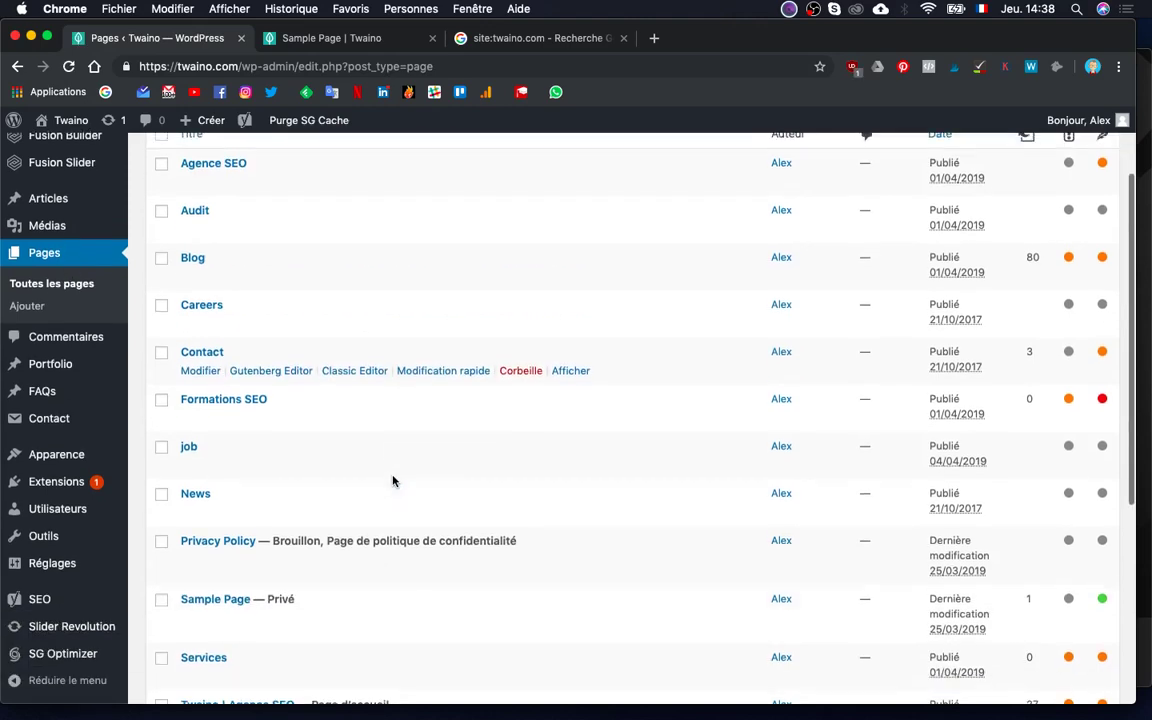
{"action": "scroll", "coordinate": [397, 497], "scroll_direction": "down", "scroll_amount": 4}
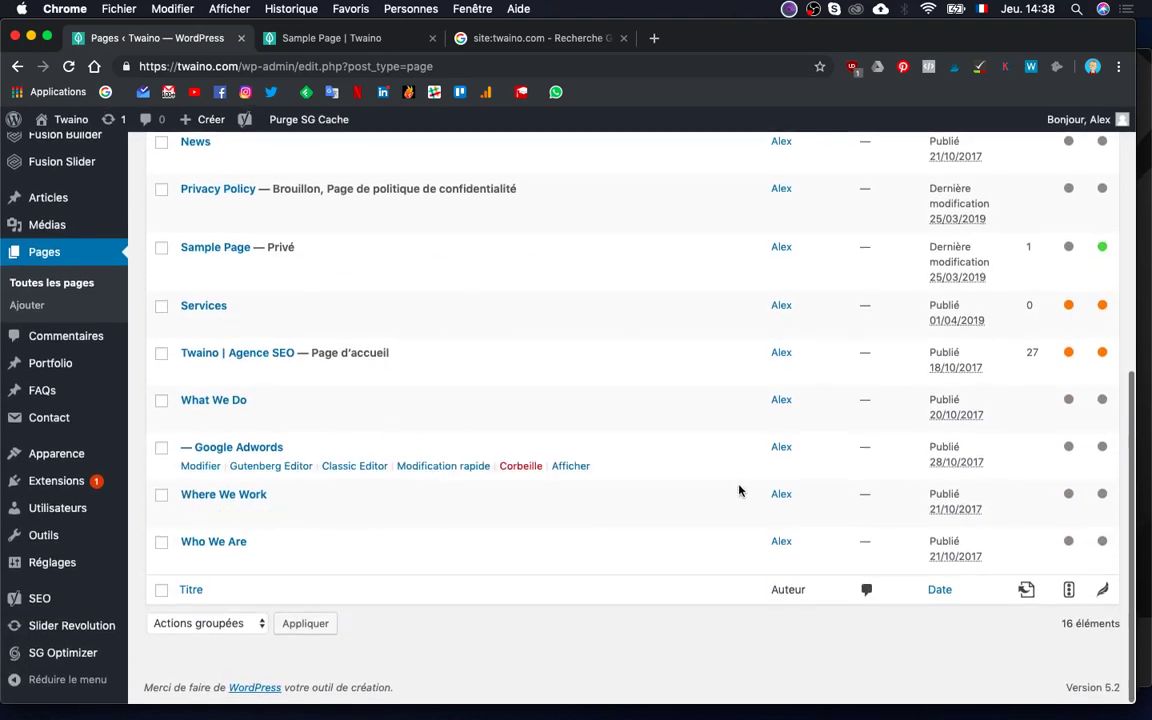
{"action": "scroll", "coordinate": [740, 489], "scroll_direction": "up", "scroll_amount": 4}
{"action": "scroll", "coordinate": [741, 492], "scroll_direction": "up", "scroll_amount": 1}
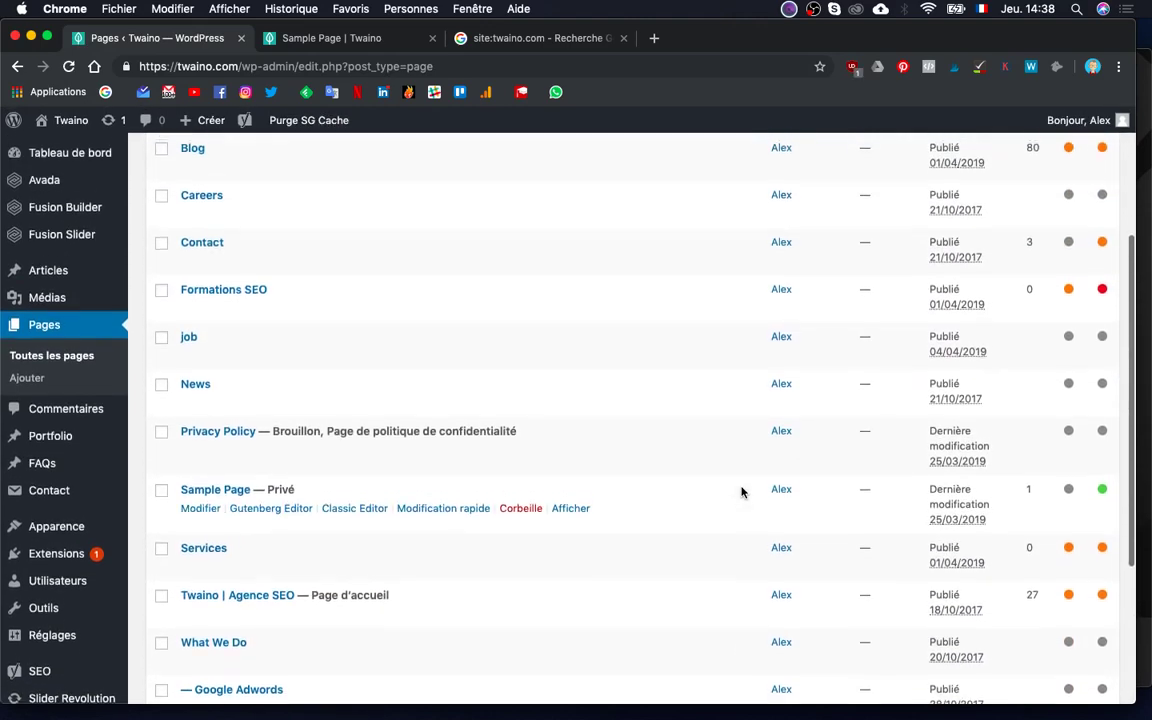
{"action": "scroll", "coordinate": [741, 492], "scroll_direction": "down", "scroll_amount": 2}
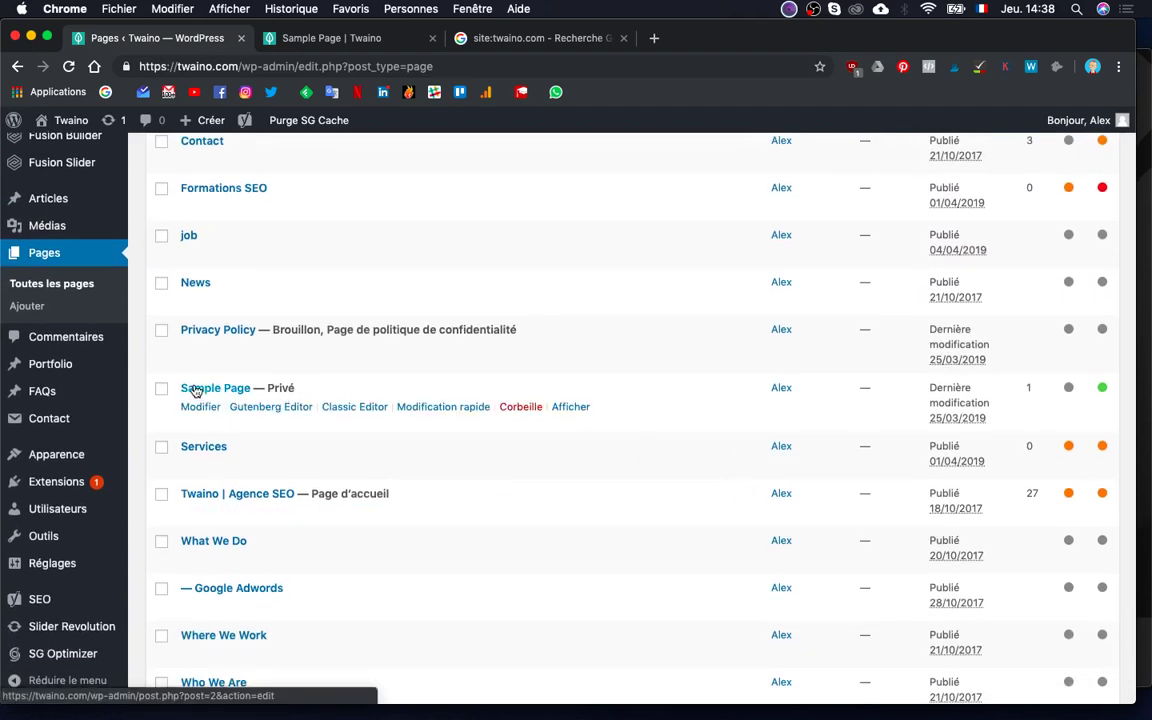
{"action": "left_click", "coordinate": [513, 411]}
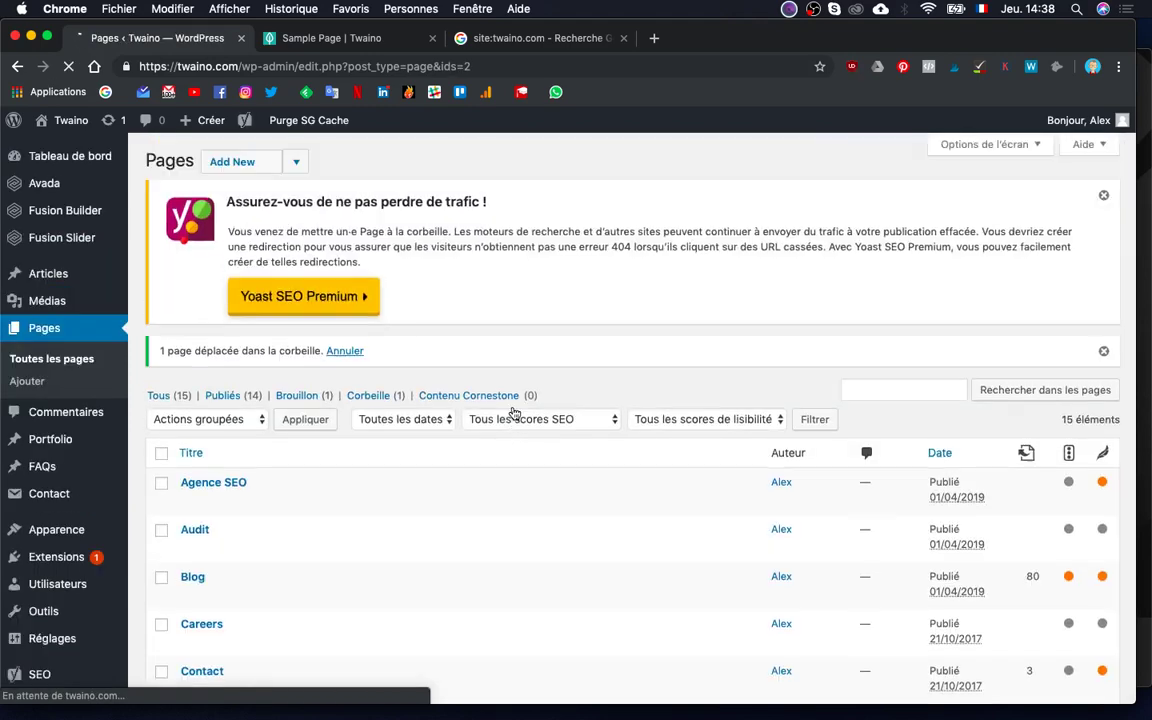
Step: Review the remaining pages and their publication dates, and sort the list by date in descending order
{"action": "scroll", "coordinate": [537, 527], "scroll_direction": "down", "scroll_amount": 2}
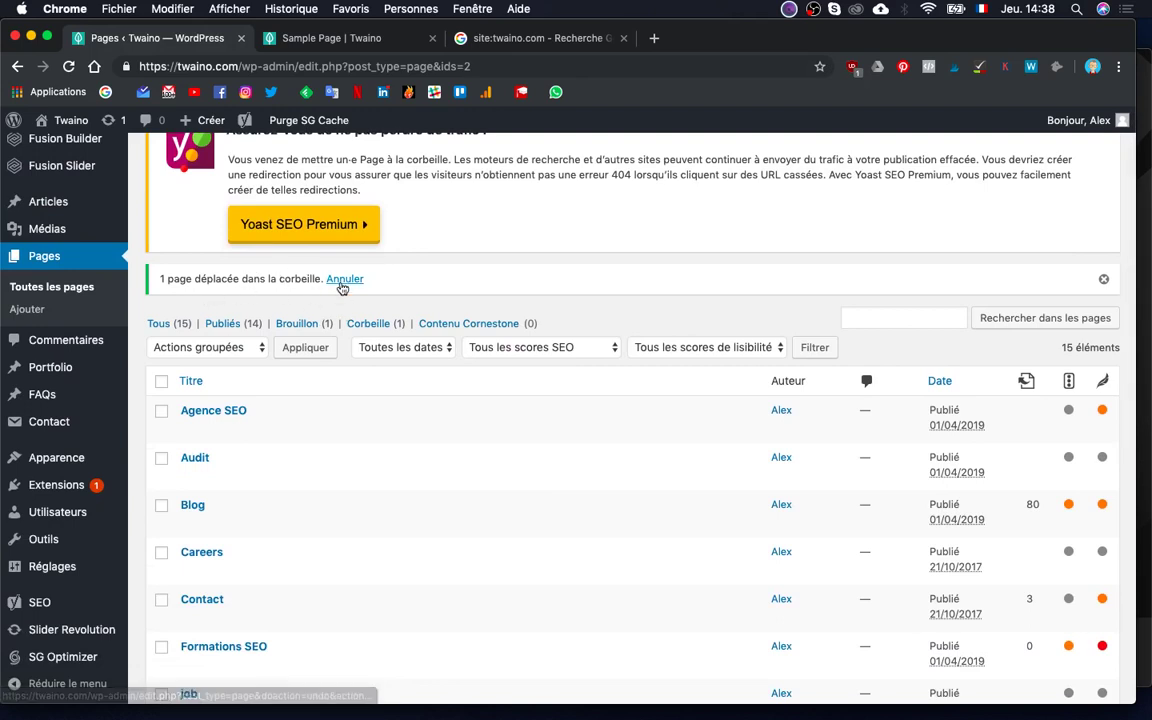
{"action": "scroll", "coordinate": [451, 411], "scroll_direction": "down", "scroll_amount": 10}
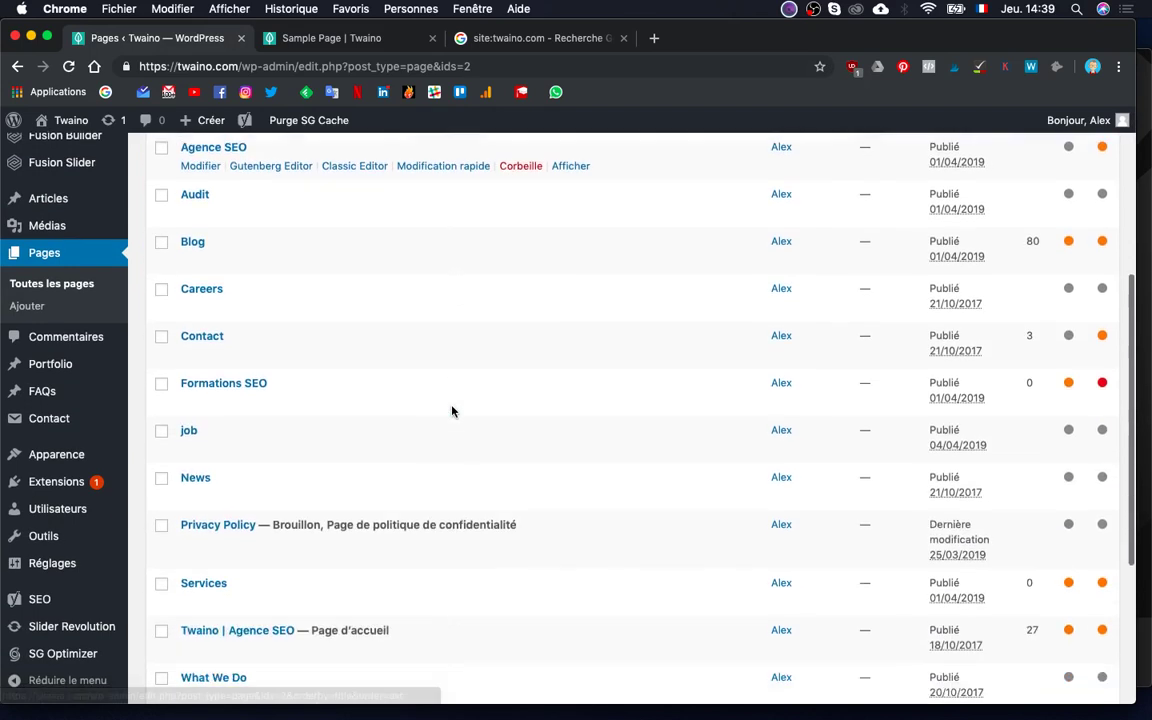
{"action": "scroll", "coordinate": [221, 298], "scroll_direction": "up", "scroll_amount": 2}
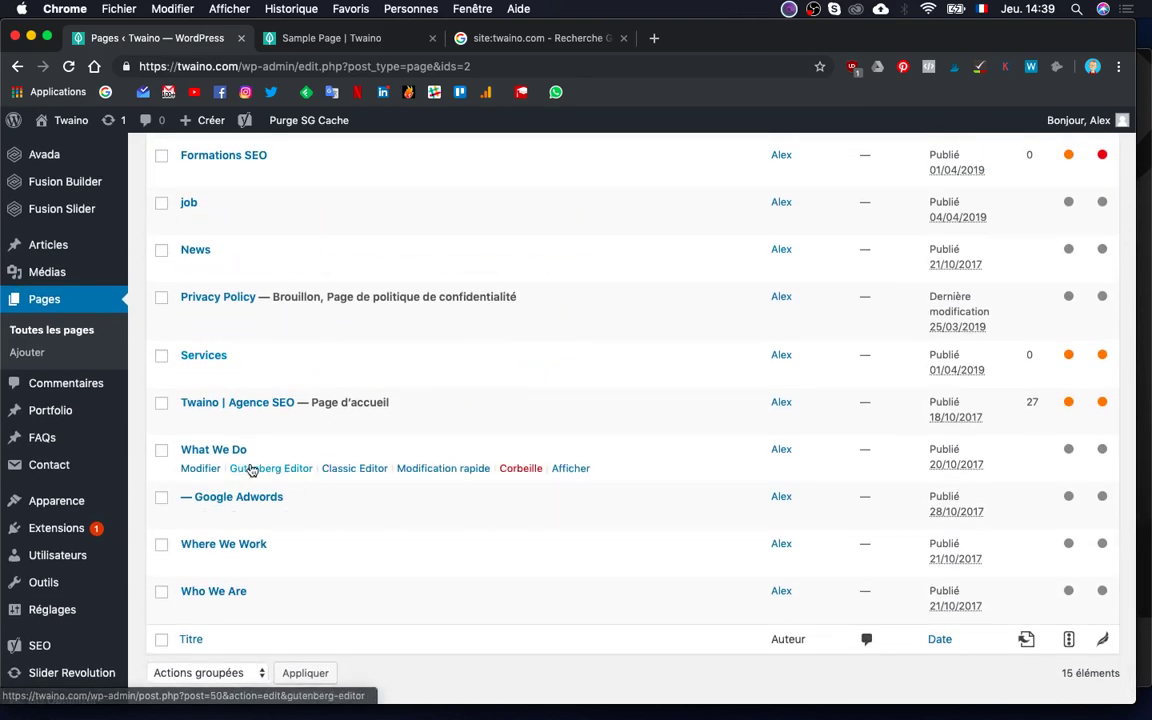
{"action": "scroll", "coordinate": [288, 458], "scroll_direction": "down", "scroll_amount": 1}
{"action": "scroll", "coordinate": [285, 458], "scroll_direction": "up", "scroll_amount": 5}
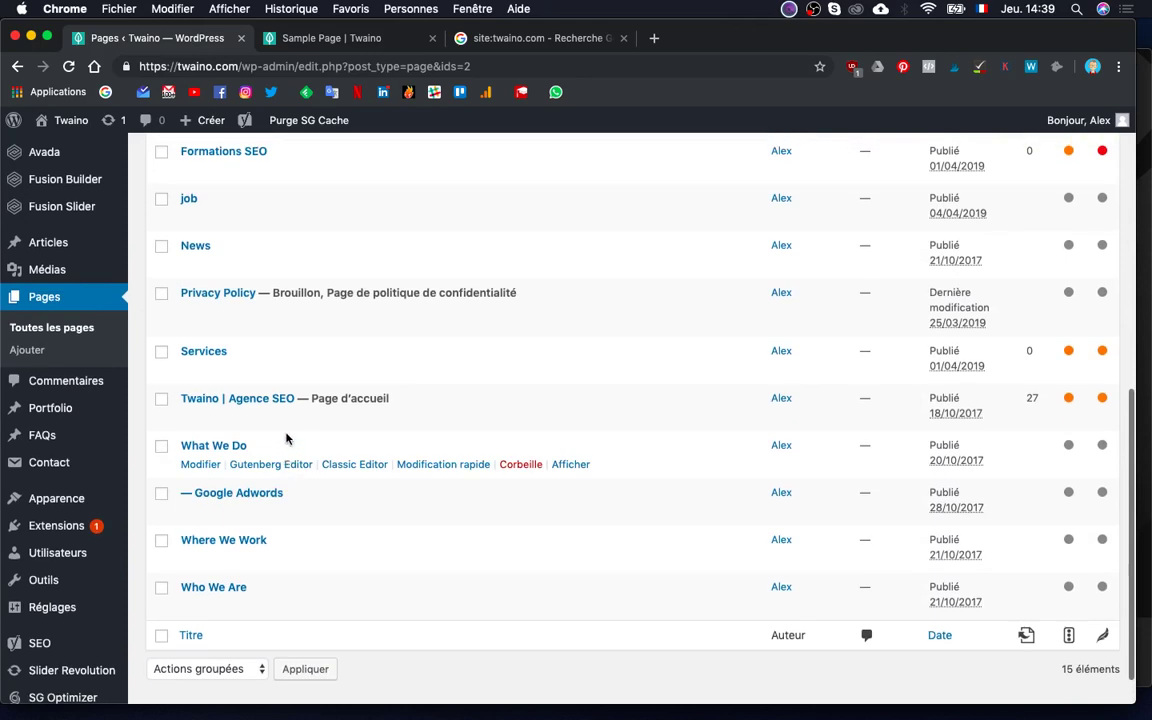
{"action": "scroll", "coordinate": [286, 421], "scroll_direction": "down", "scroll_amount": 1}
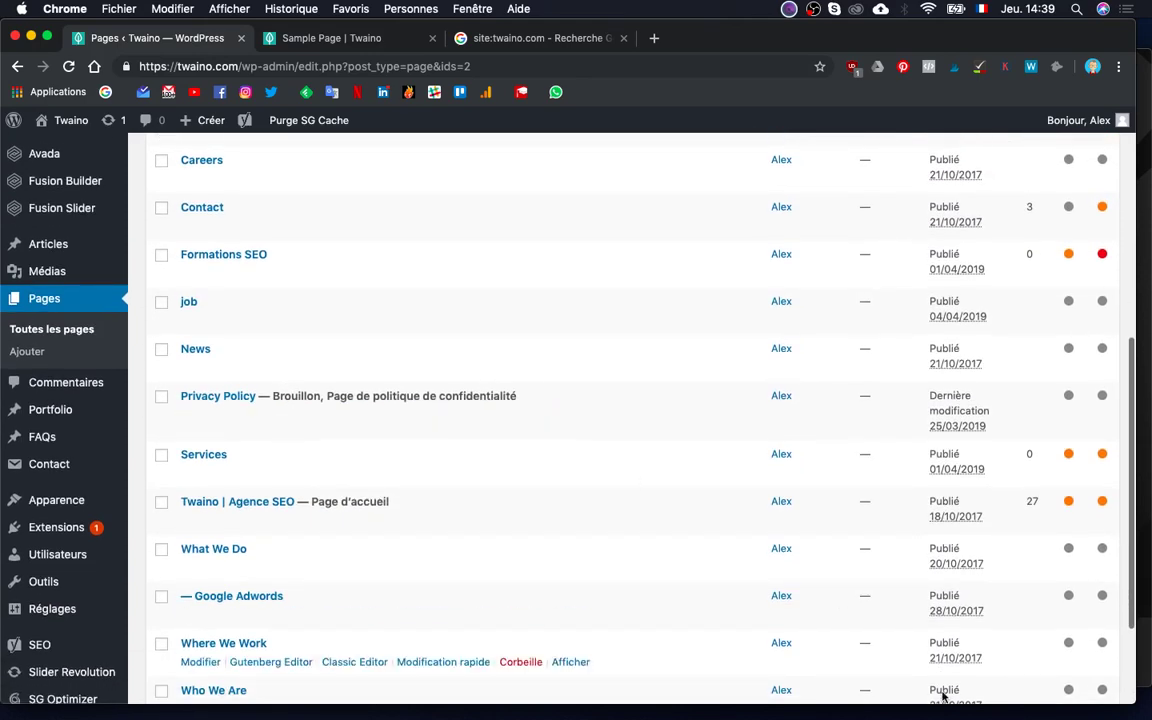
{"action": "scroll", "coordinate": [980, 428], "scroll_direction": "up", "scroll_amount": 15}
{"action": "left_click", "coordinate": [945, 455]}
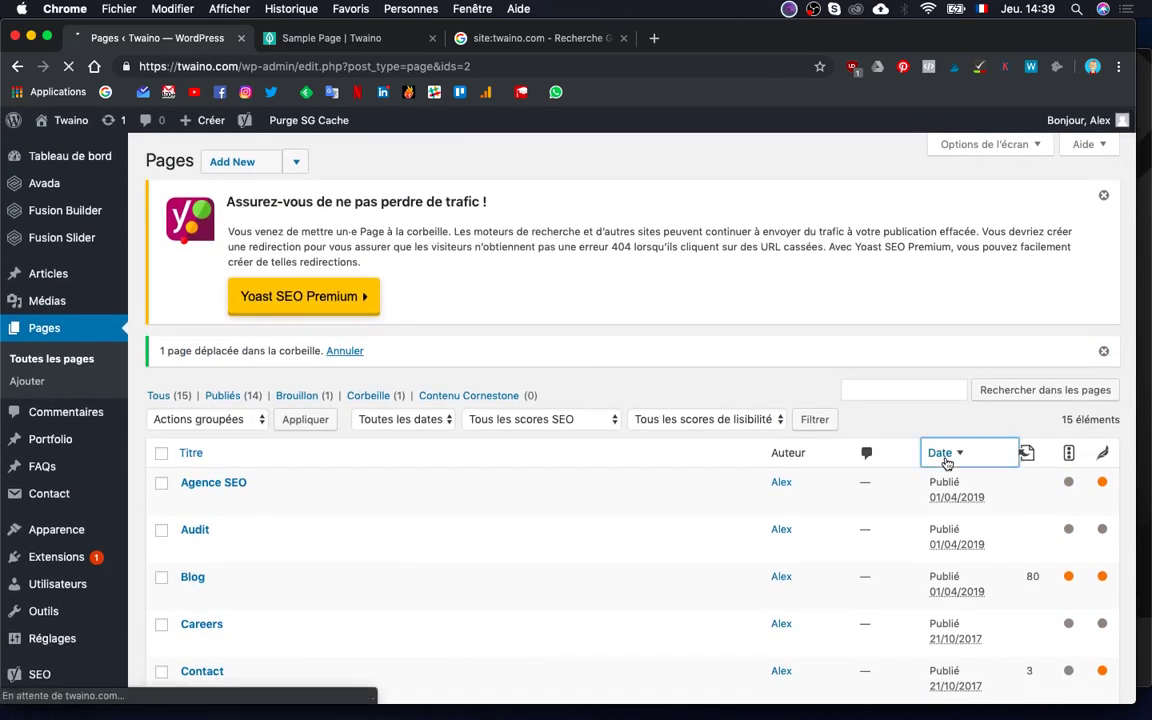
Step: View the published What We Do page in a new browser tab and read through its content
{"action": "scroll", "coordinate": [945, 514], "scroll_direction": "down", "scroll_amount": 10}
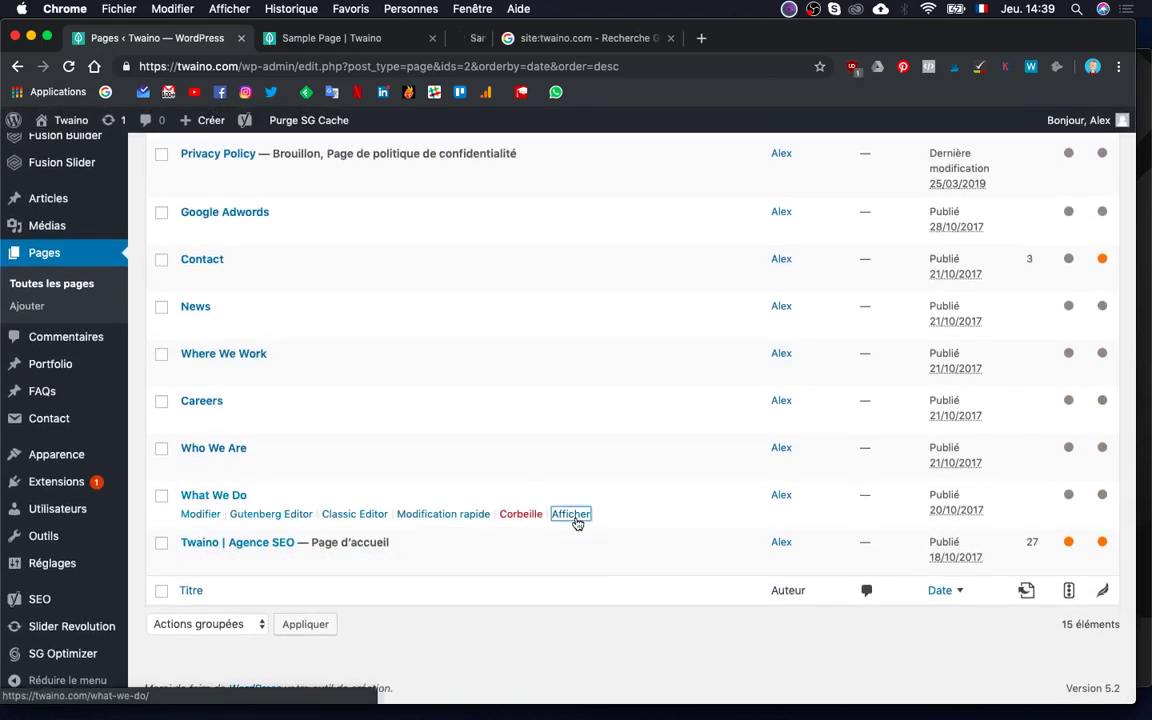
{"action": "left_click", "coordinate": [530, 42]}
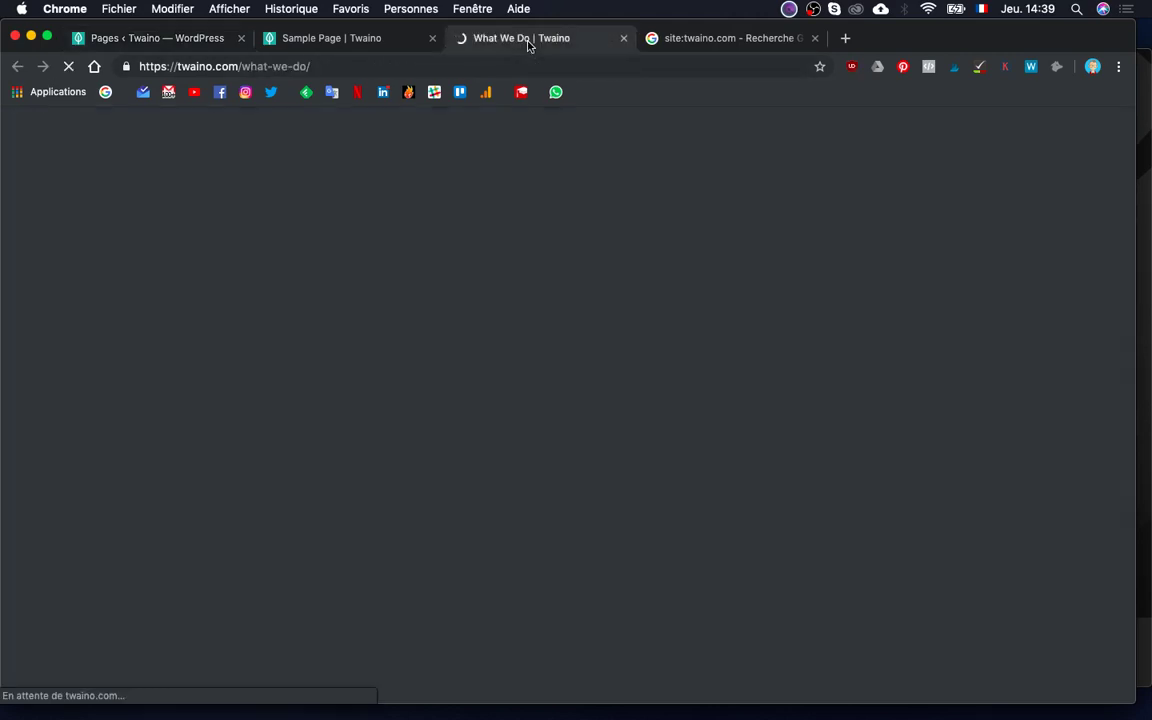
{"action": "scroll", "coordinate": [511, 535], "scroll_direction": "down", "scroll_amount": 10}
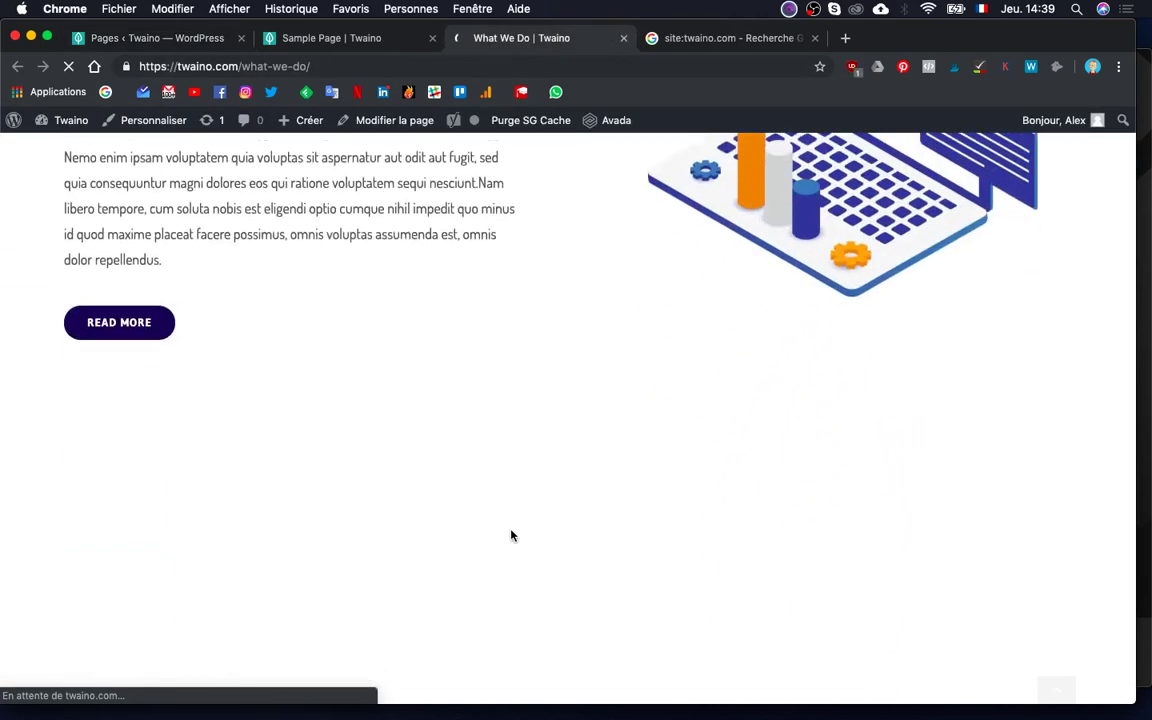
{"action": "scroll", "coordinate": [511, 532], "scroll_direction": "down", "scroll_amount": 2}
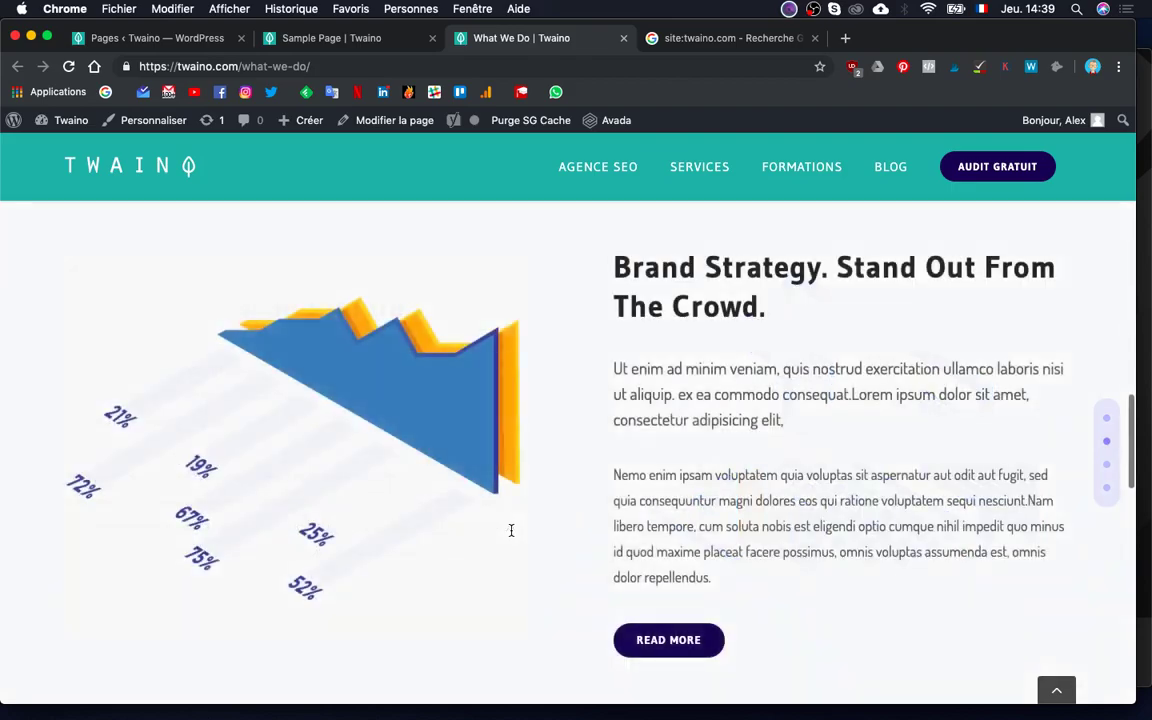
{"action": "scroll", "coordinate": [511, 530], "scroll_direction": "down", "scroll_amount": 4}
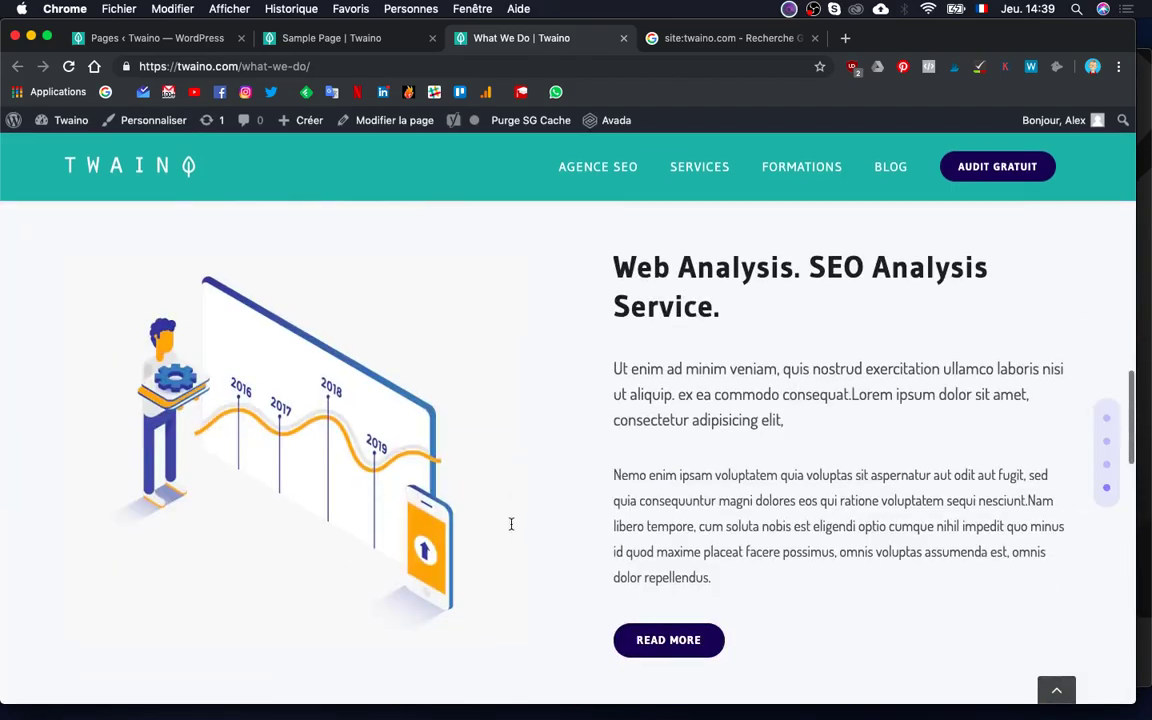
{"action": "scroll", "coordinate": [352, 156], "scroll_direction": "up", "scroll_amount": 5}
Step: Close the Sample Page tab and move the What We Do page to the trash from the pages list
{"action": "left_click", "coordinate": [366, 46]}
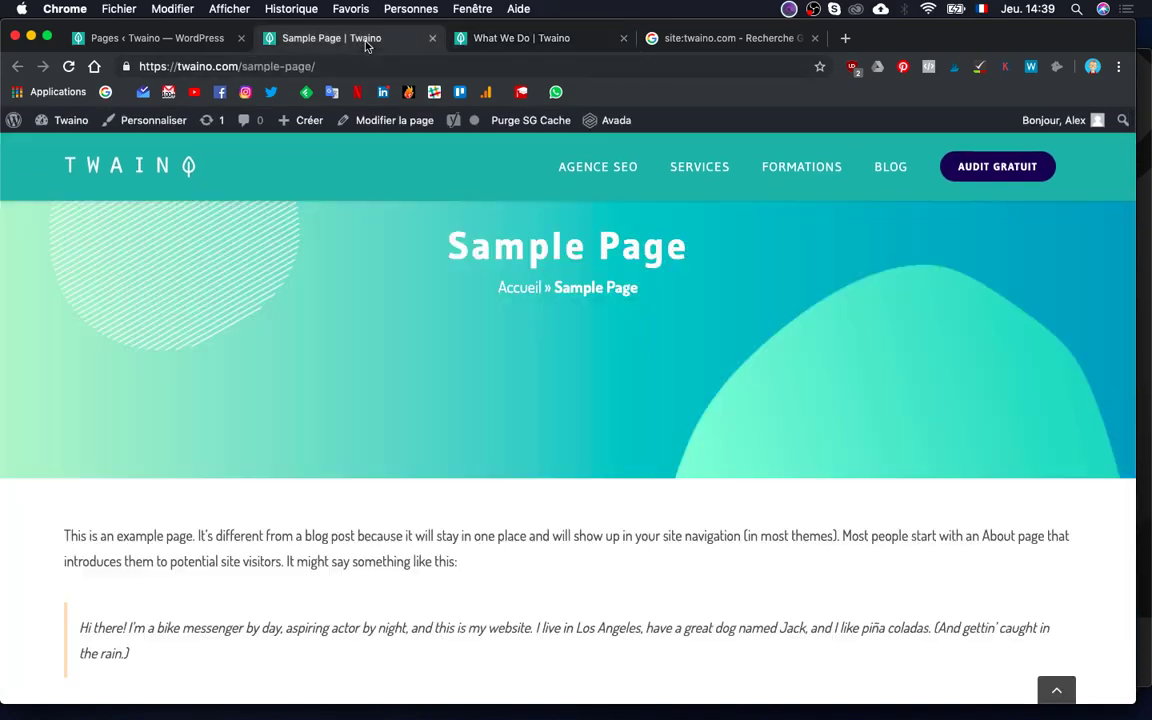
{"action": "left_click", "coordinate": [433, 38]}
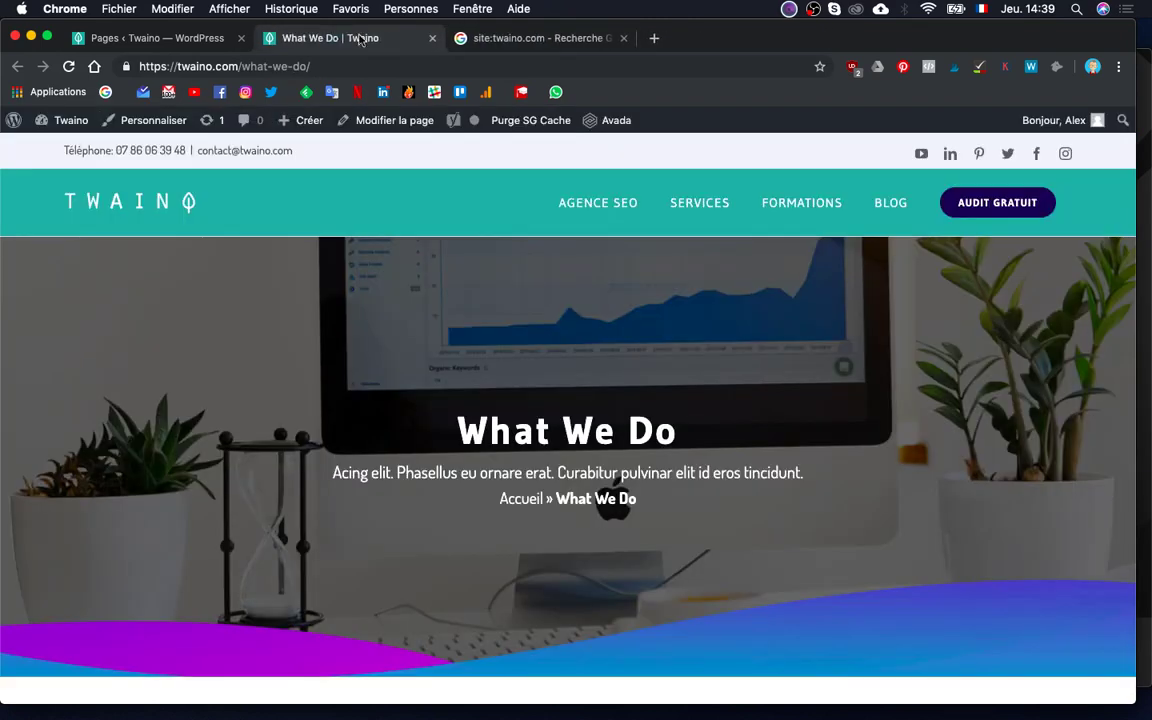
{"action": "left_click", "coordinate": [188, 39]}
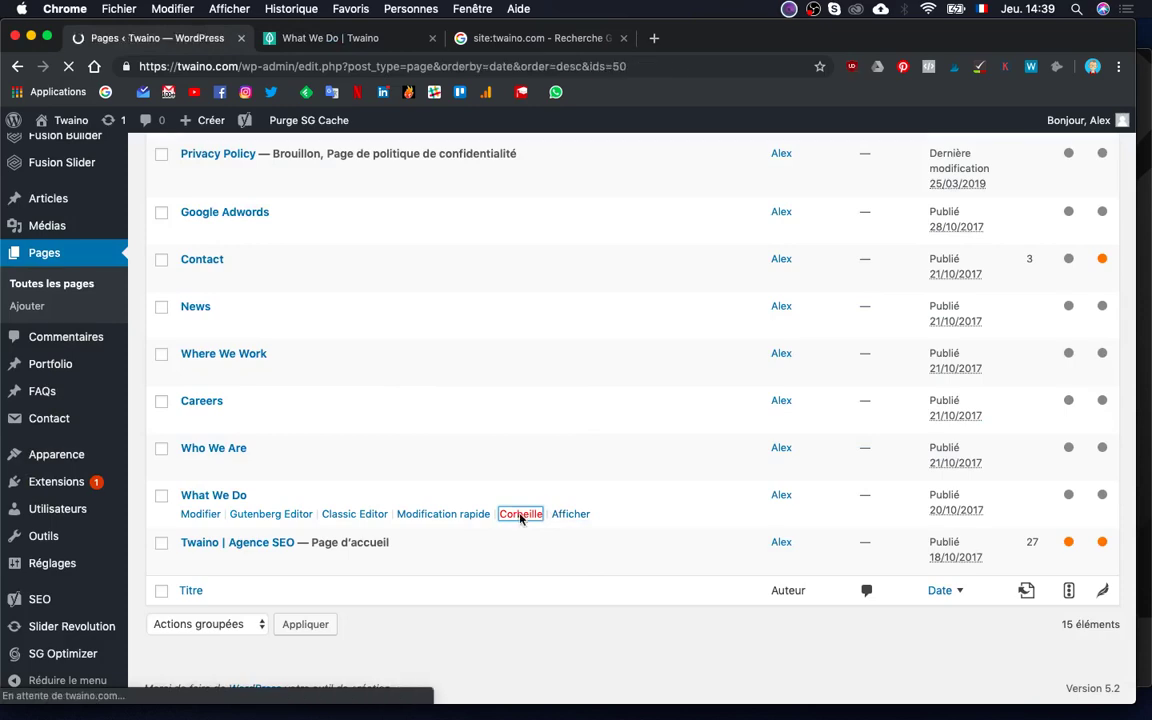
Step: Read through the published Who We Are page in place of the What We Do tab, and move Who We Are to the trash
{"action": "scroll", "coordinate": [520, 520], "scroll_direction": "down", "scroll_amount": 10}
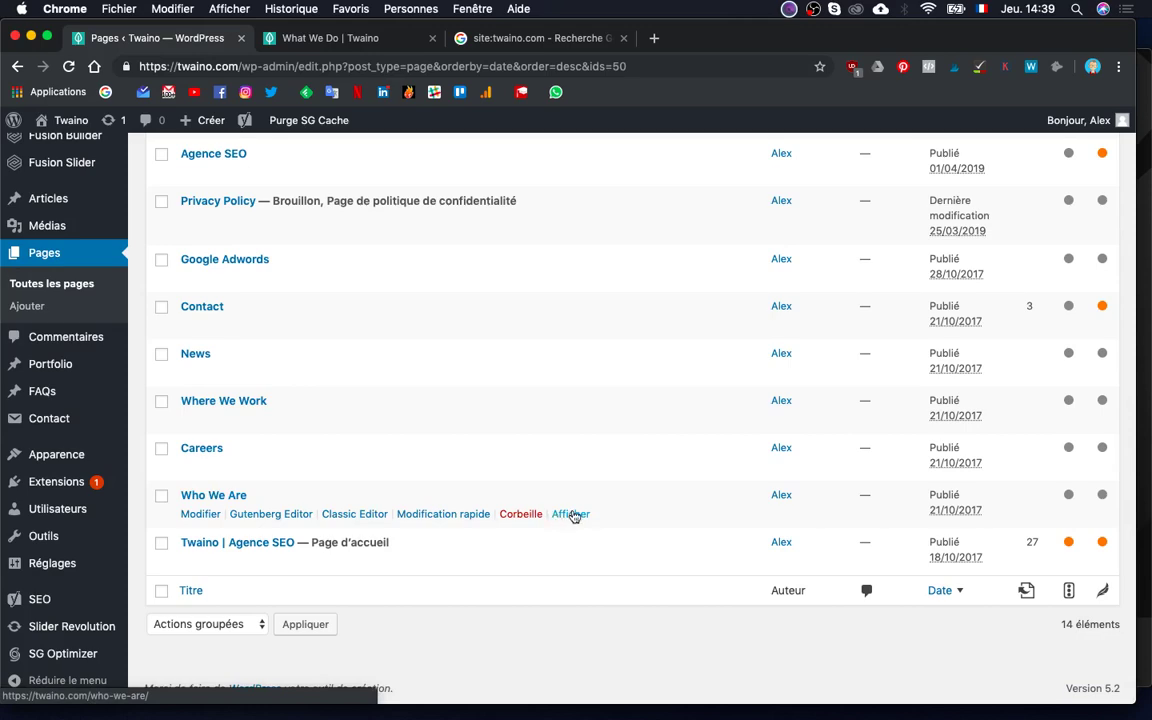
{"action": "left_click_drag", "start_coordinate": [572, 516], "coordinate": [450, 40]}
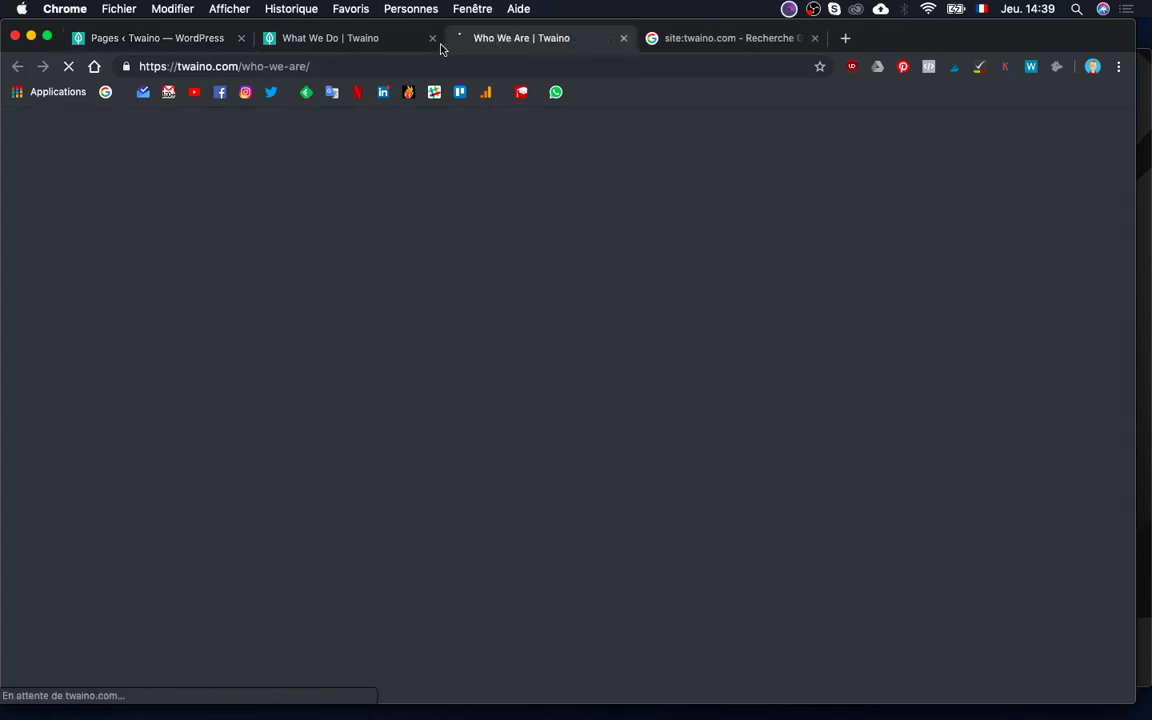
{"action": "left_click", "coordinate": [432, 38]}
{"action": "scroll", "coordinate": [512, 358], "scroll_direction": "down", "scroll_amount": 10}
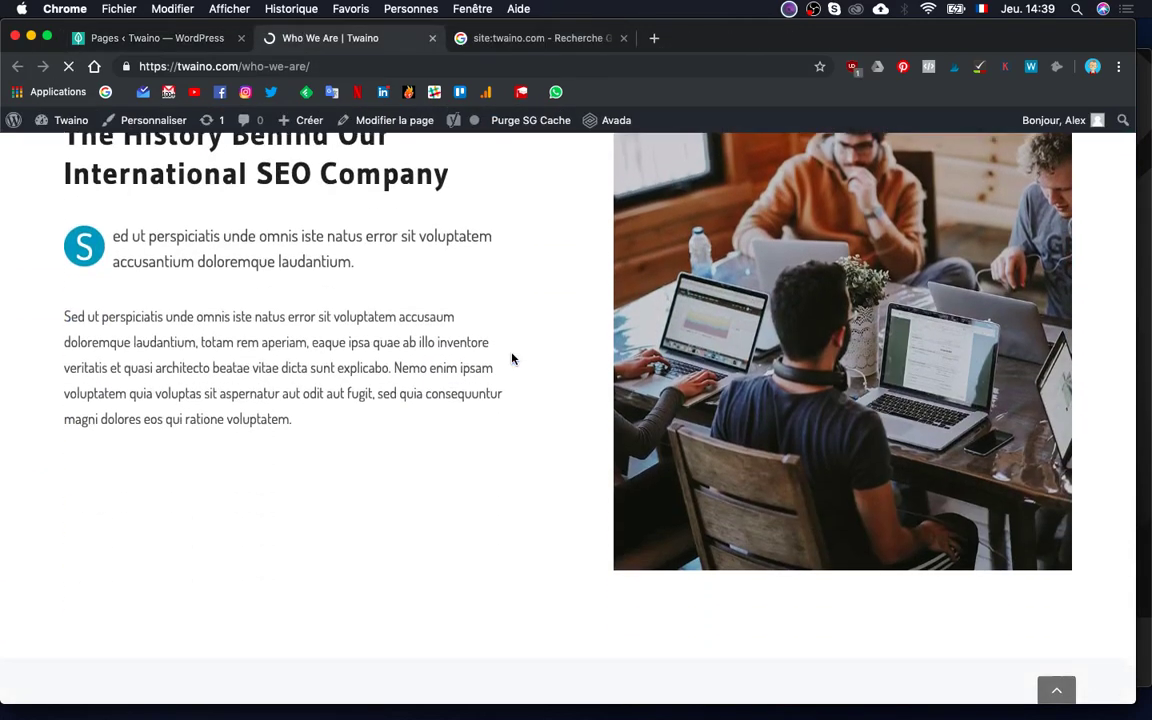
{"action": "scroll", "coordinate": [512, 358], "scroll_direction": "down", "scroll_amount": 15}
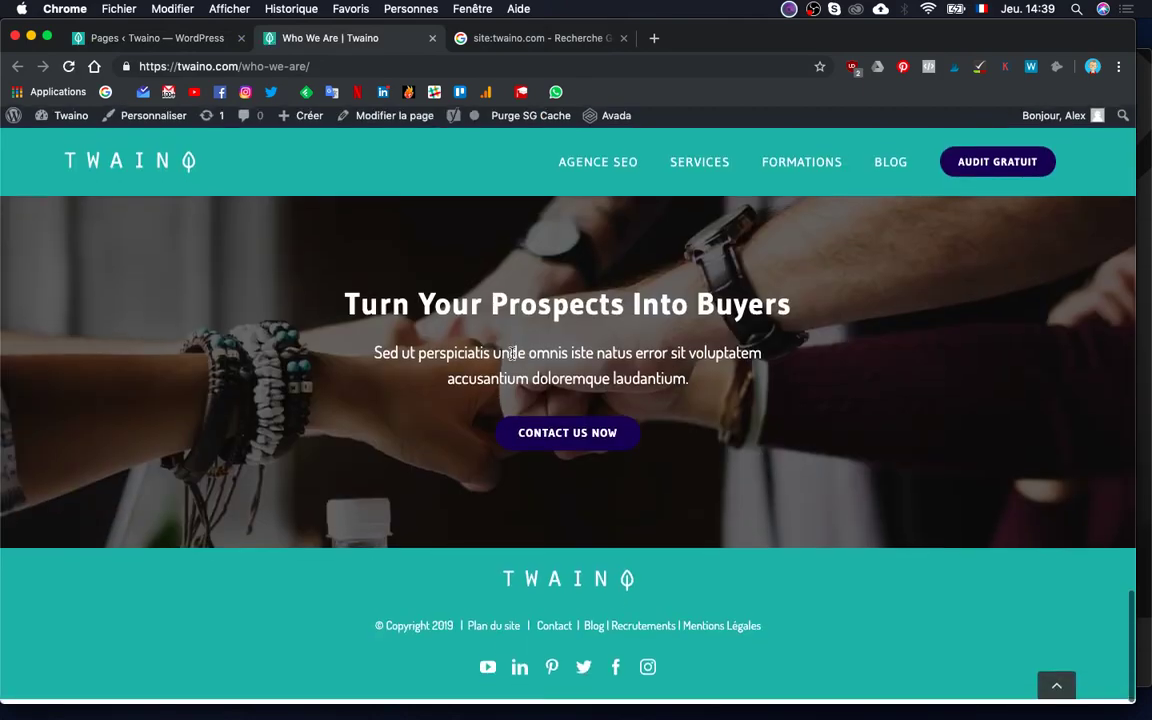
{"action": "scroll", "coordinate": [512, 353], "scroll_direction": "up", "scroll_amount": 14}
{"action": "scroll", "coordinate": [512, 353], "scroll_direction": "up", "scroll_amount": 3}
{"action": "left_click", "coordinate": [143, 38]}
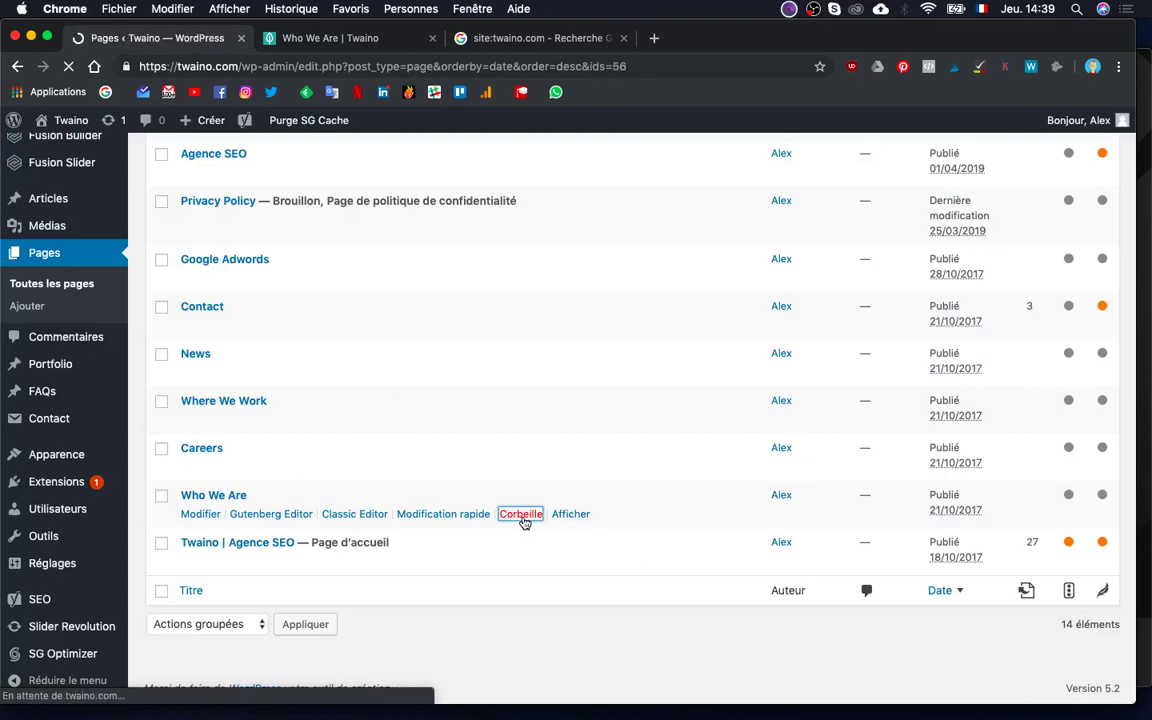
Step: View the published Careers page in a new browser tab and read through its content down to the footer
{"action": "scroll", "coordinate": [542, 390], "scroll_direction": "down", "scroll_amount": 5}
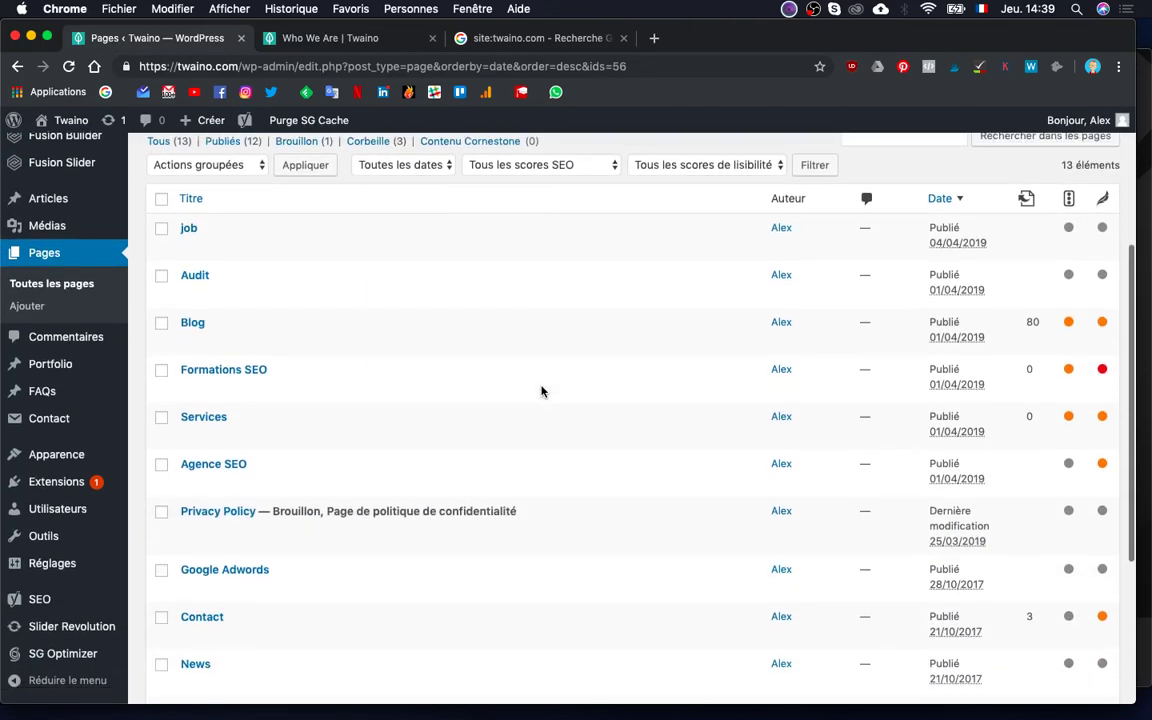
{"action": "scroll", "coordinate": [542, 391], "scroll_direction": "down", "scroll_amount": 5}
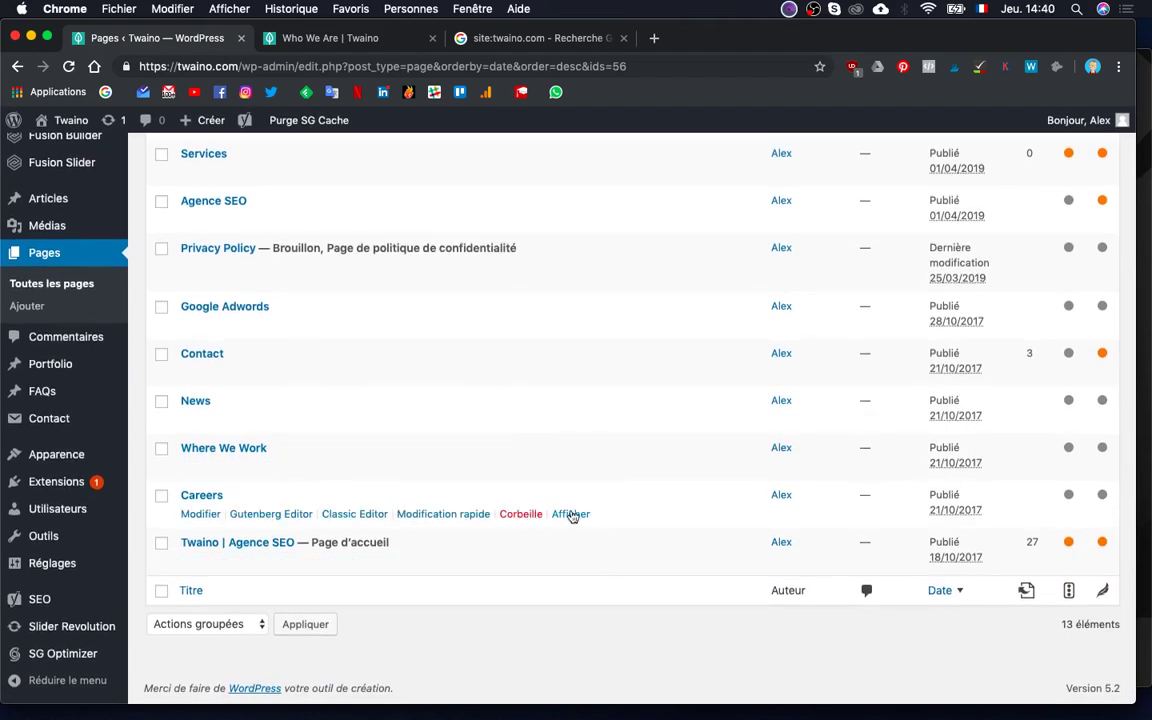
{"action": "left_click", "coordinate": [524, 45]}
{"action": "scroll", "coordinate": [622, 465], "scroll_direction": "down", "scroll_amount": 10}
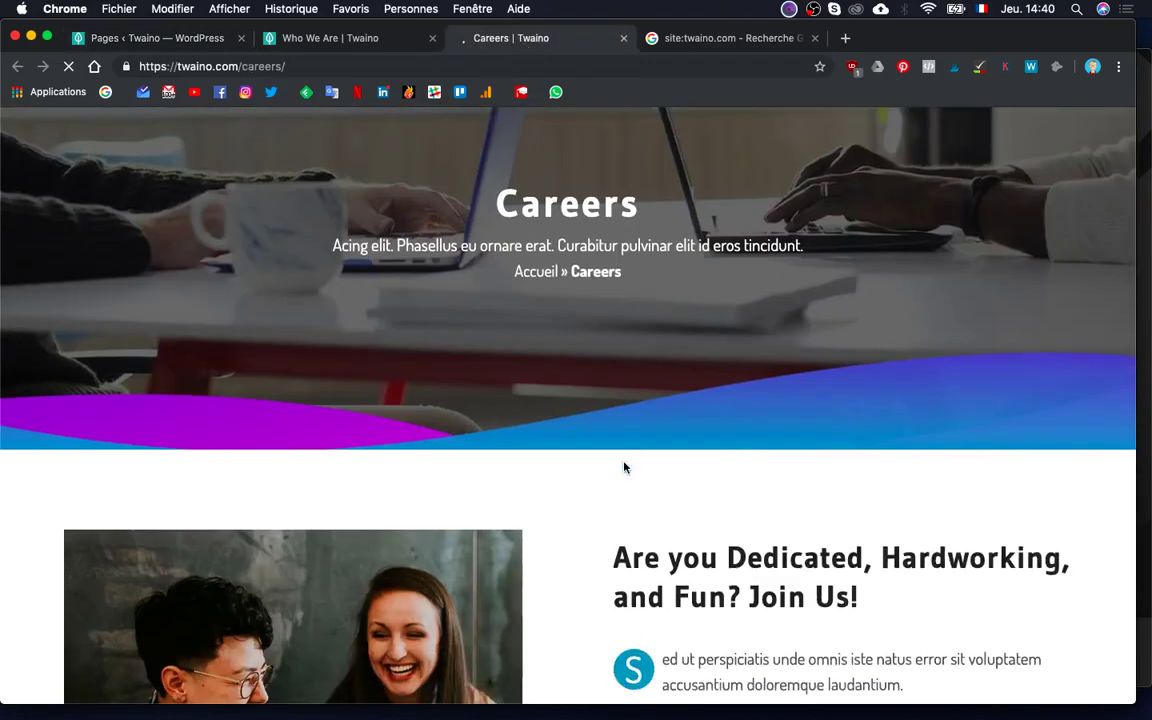
{"action": "scroll", "coordinate": [624, 462], "scroll_direction": "down", "scroll_amount": 12}
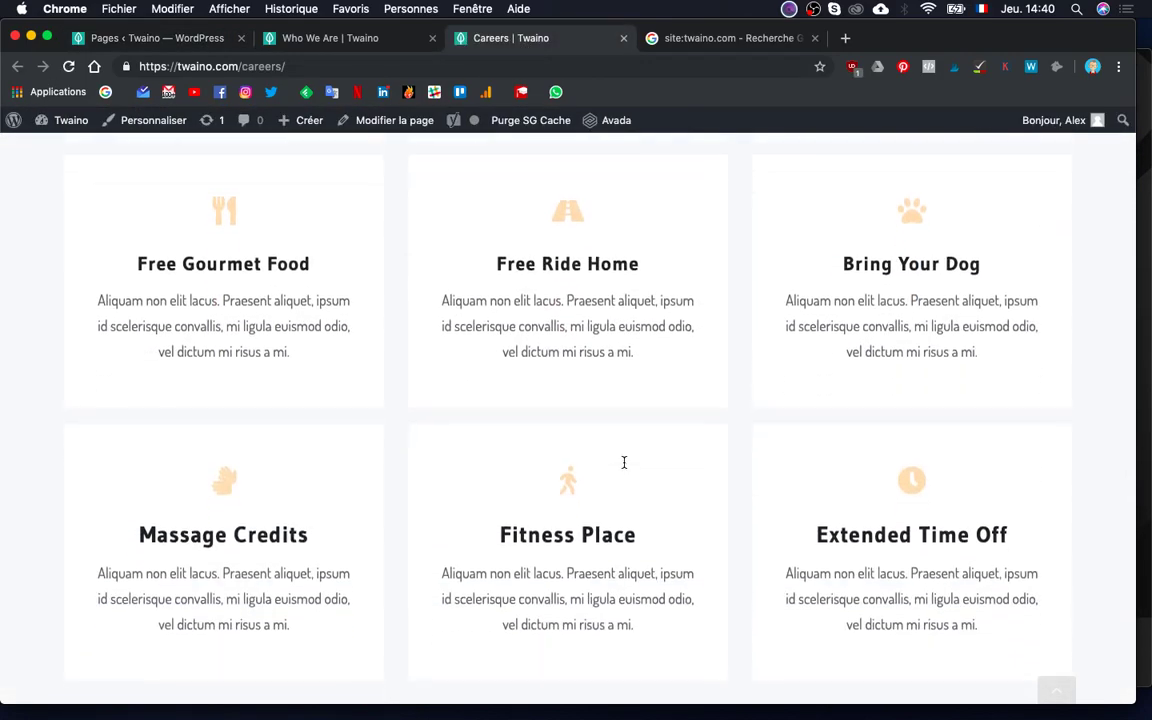
{"action": "scroll", "coordinate": [624, 462], "scroll_direction": "down", "scroll_amount": 8}
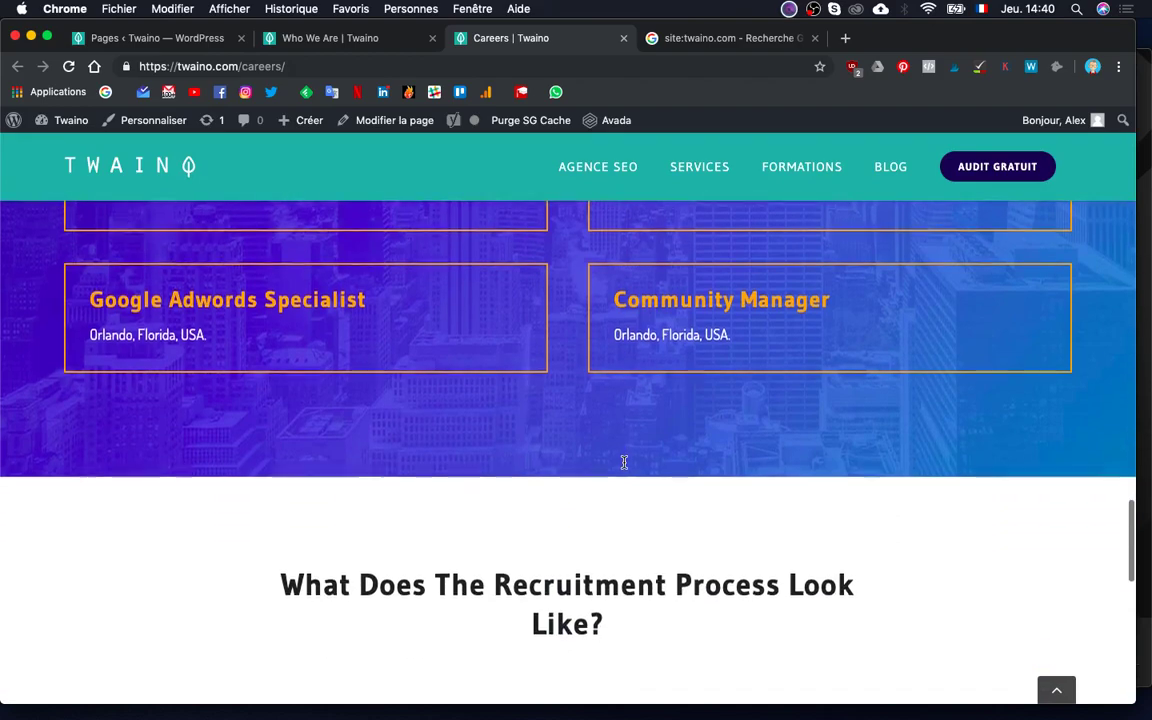
{"action": "scroll", "coordinate": [624, 462], "scroll_direction": "down", "scroll_amount": 5}
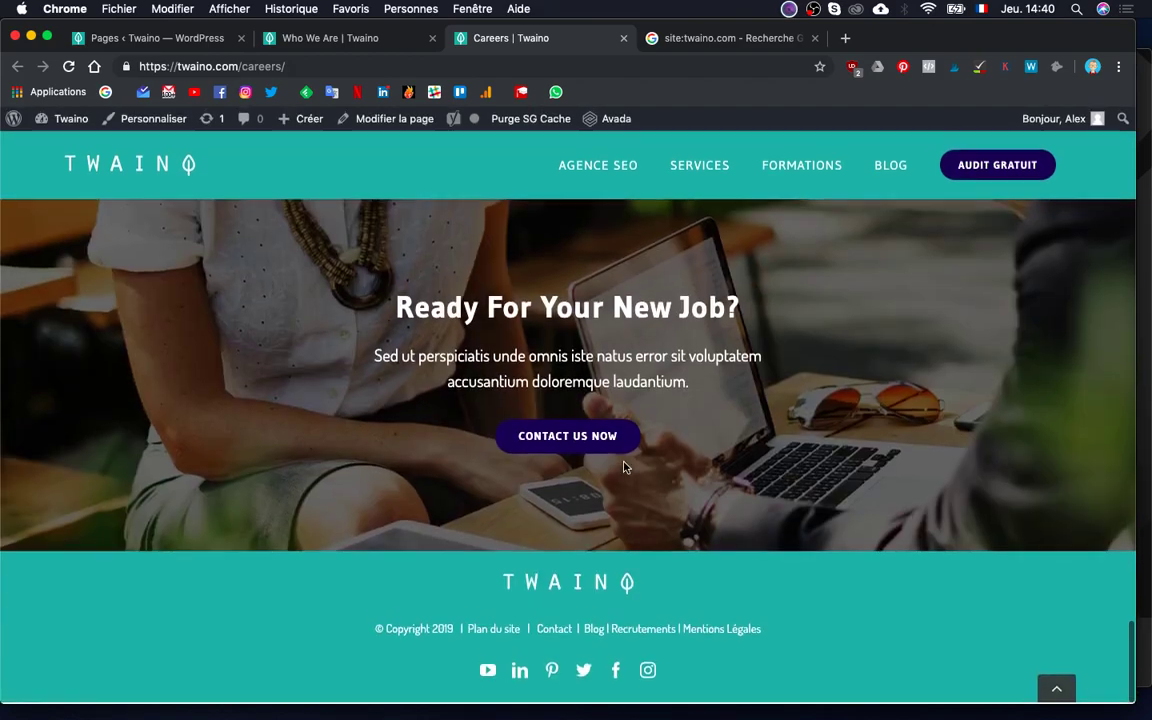
{"action": "scroll", "coordinate": [624, 462], "scroll_direction": "up", "scroll_amount": 8}
{"action": "scroll", "coordinate": [624, 462], "scroll_direction": "up", "scroll_amount": 15}
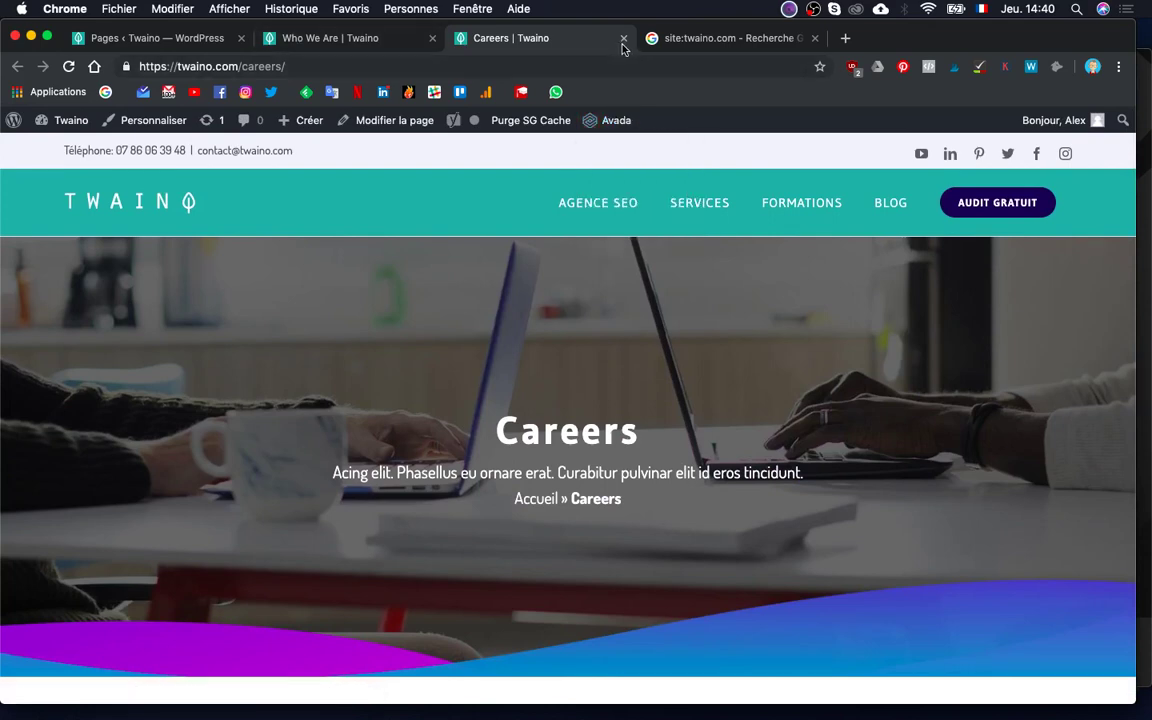
Step: Close the Careers and Who We Are tabs, move the Careers page to the trash and dismiss the Yoast SEO notice
{"action": "left_click", "coordinate": [624, 40]}
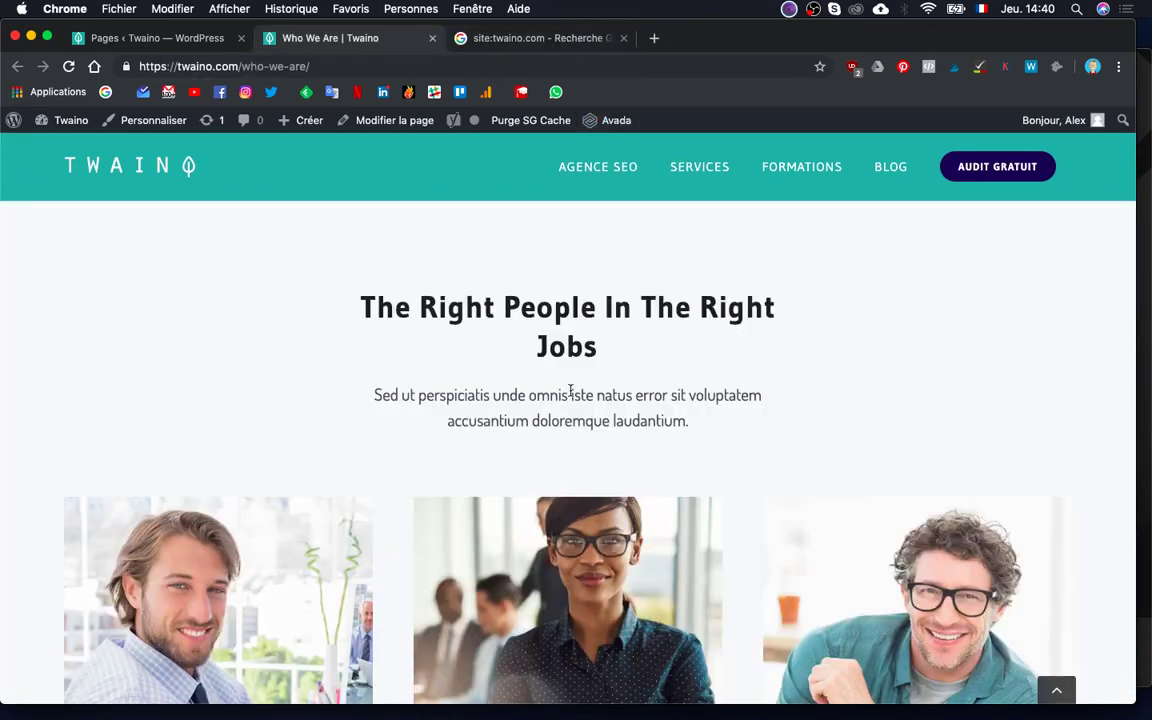
{"action": "left_click", "coordinate": [433, 39]}
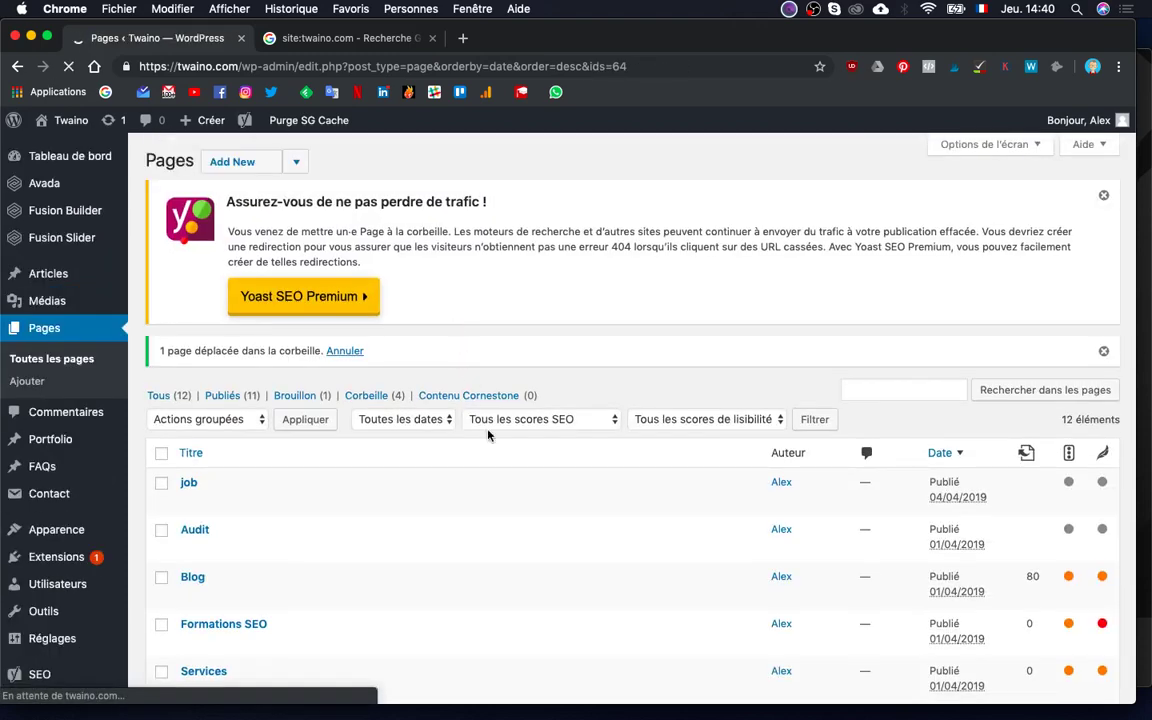
{"action": "left_click", "coordinate": [1105, 199]}
{"action": "scroll", "coordinate": [777, 509], "scroll_direction": "down", "scroll_amount": 5}
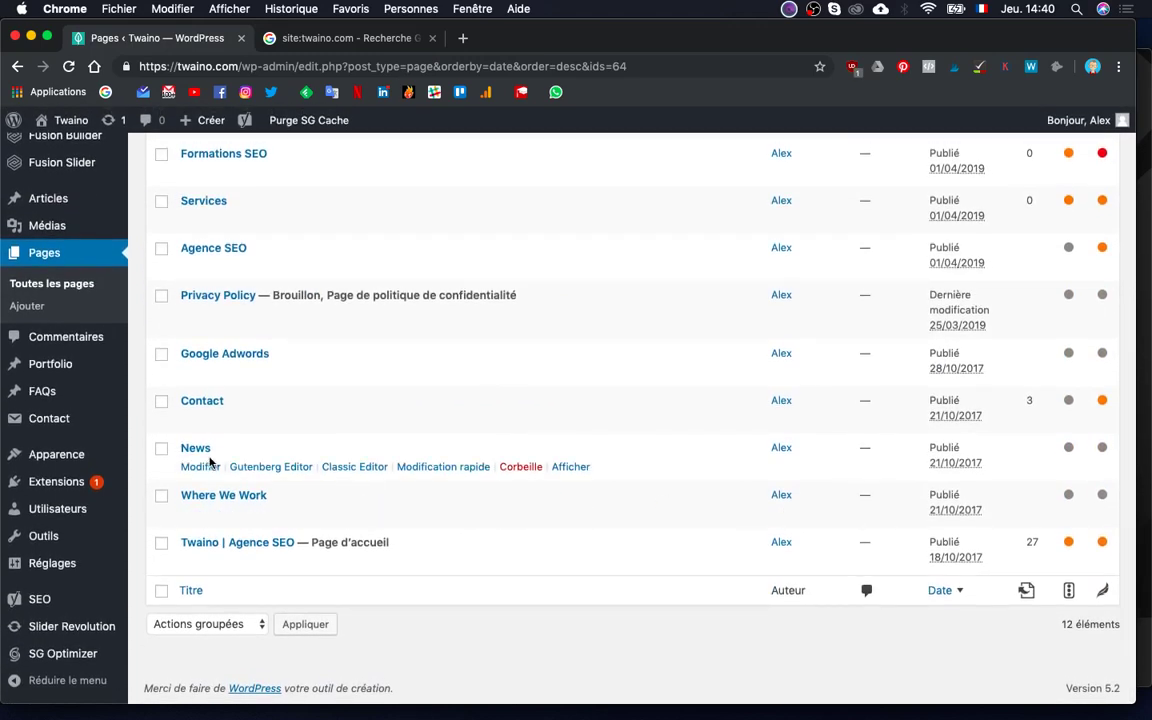
Step: Skim the published News page, close its tab and move News to the trash from the pages list
{"action": "left_click", "coordinate": [348, 40]}
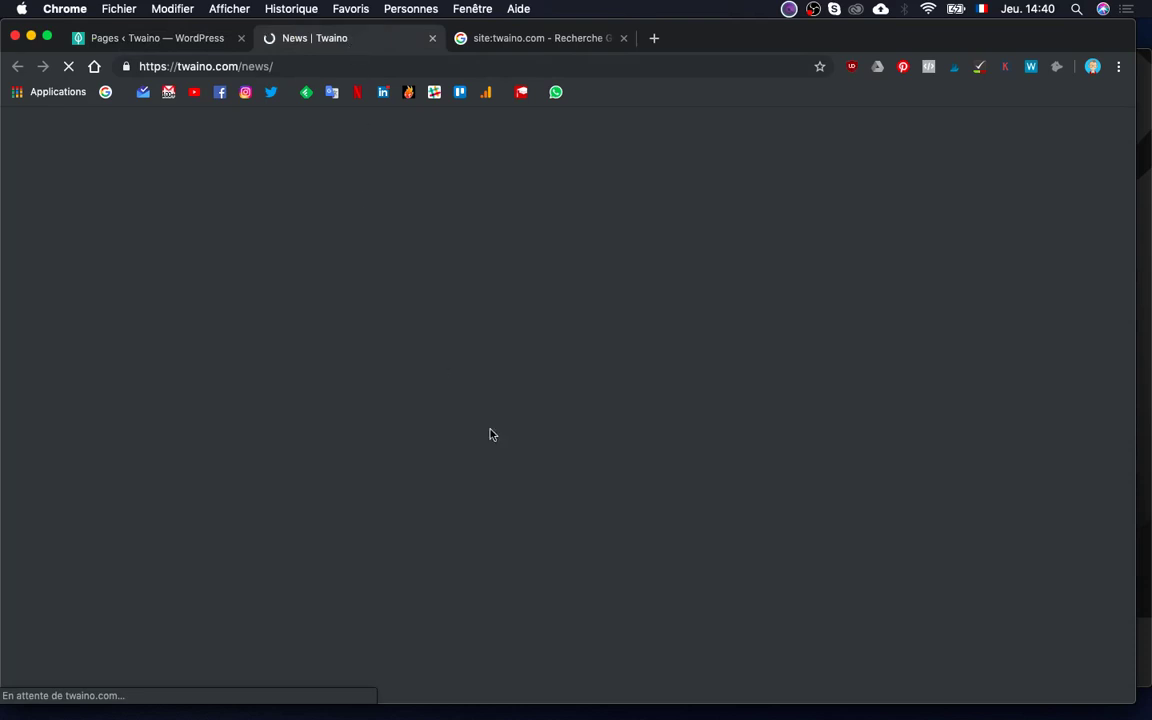
{"action": "scroll", "coordinate": [509, 444], "scroll_direction": "down", "scroll_amount": 4}
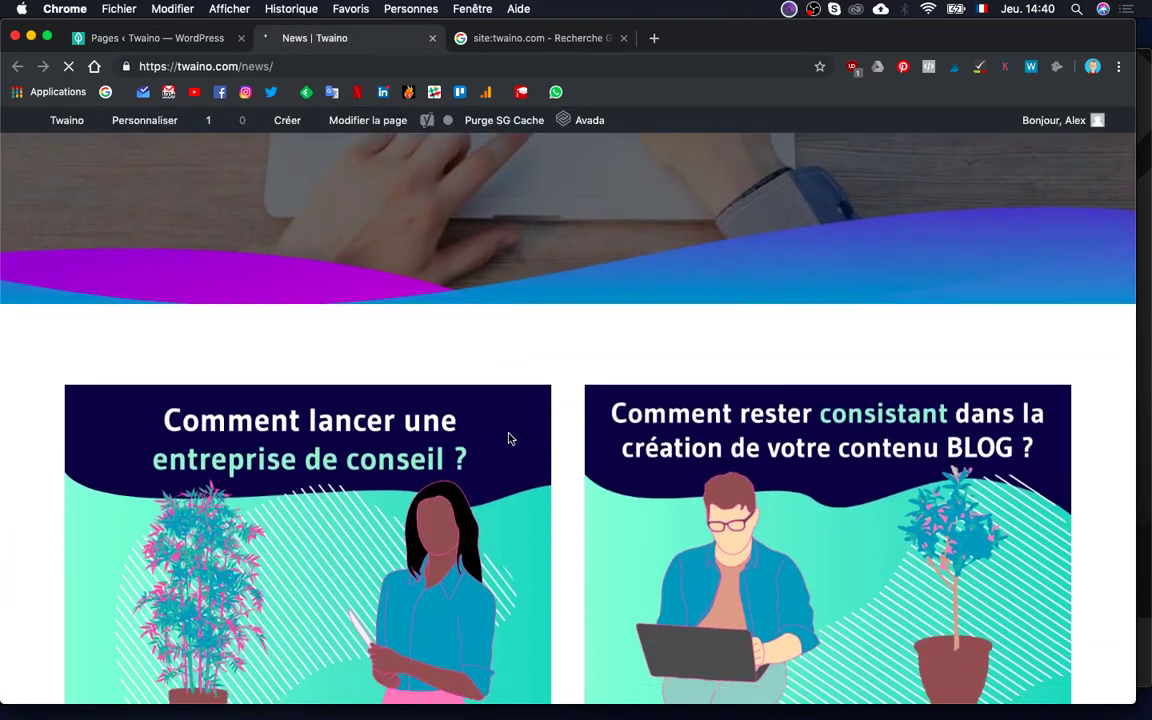
{"action": "scroll", "coordinate": [509, 438], "scroll_direction": "down", "scroll_amount": 10}
{"action": "scroll", "coordinate": [509, 438], "scroll_direction": "up", "scroll_amount": 4}
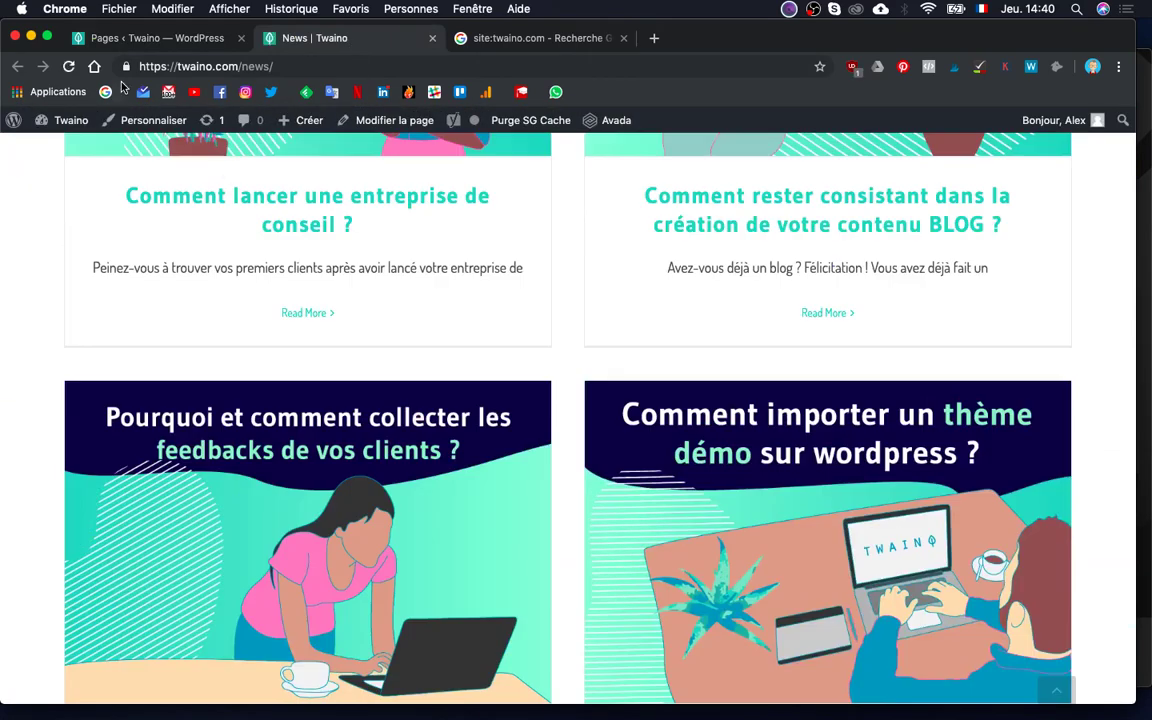
{"action": "key", "text": "super+w"}
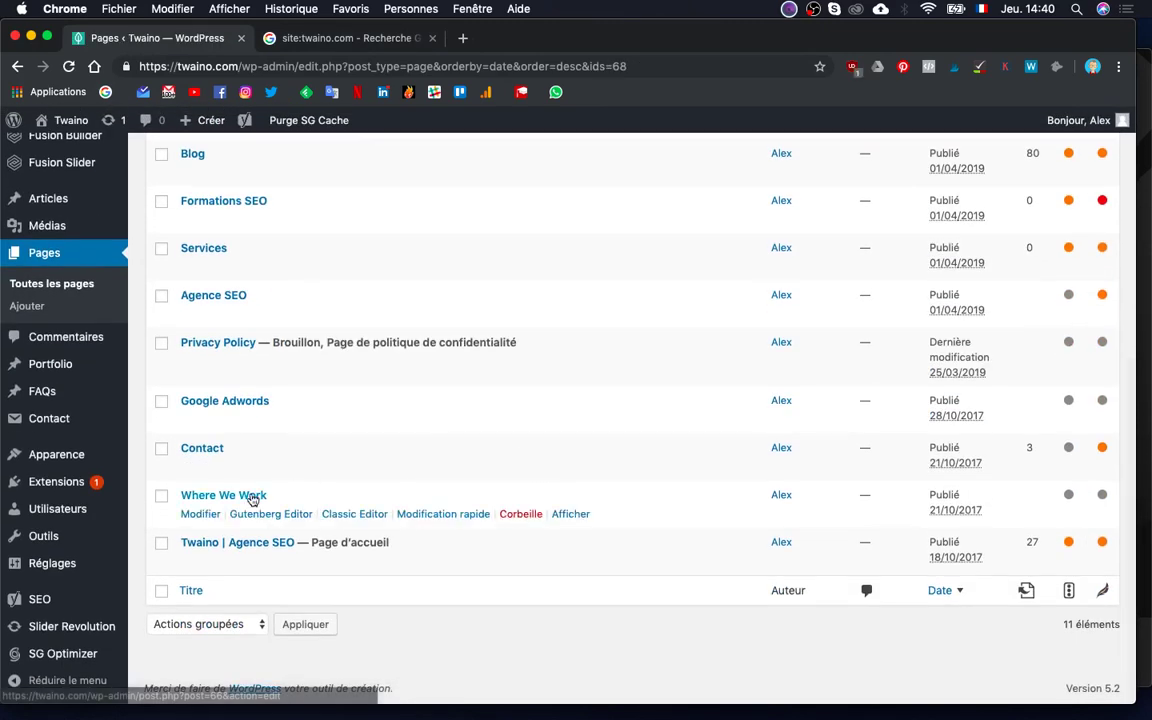
Step: Read through the published Where We Work page in a new tab, and move Where We Work to the trash
{"action": "left_click", "coordinate": [571, 514], "text": "super"}
{"action": "left_click", "coordinate": [364, 42]}
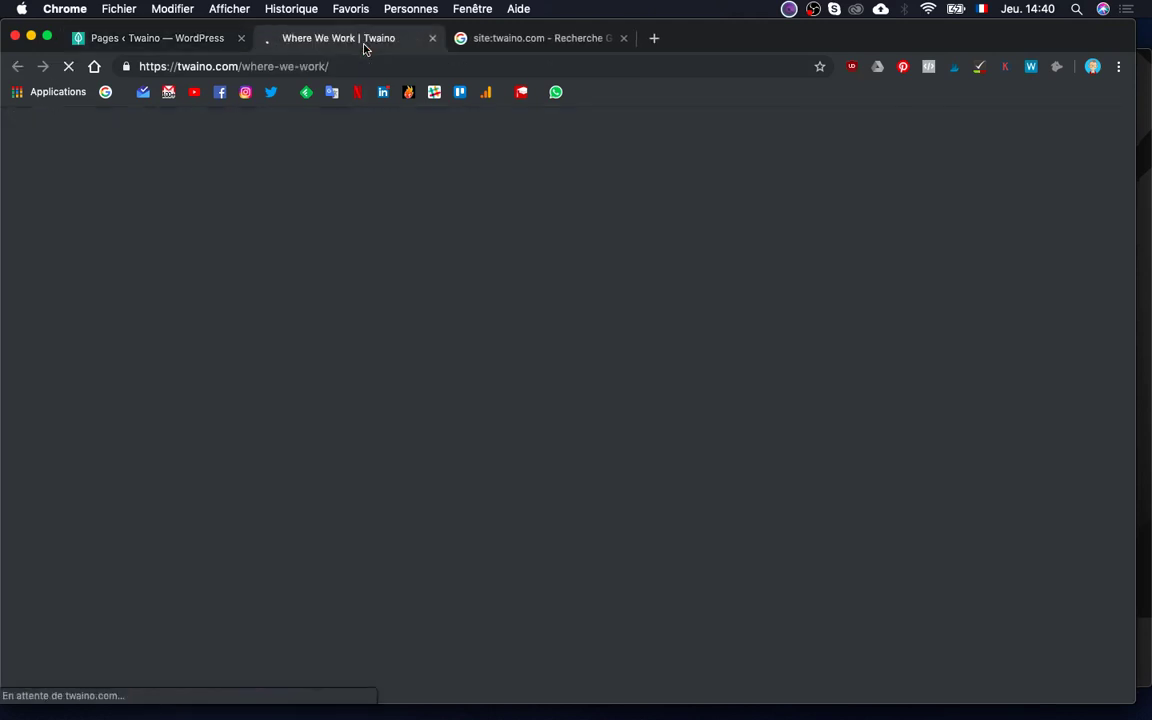
{"action": "scroll", "coordinate": [237, 463], "scroll_direction": "down", "scroll_amount": 10}
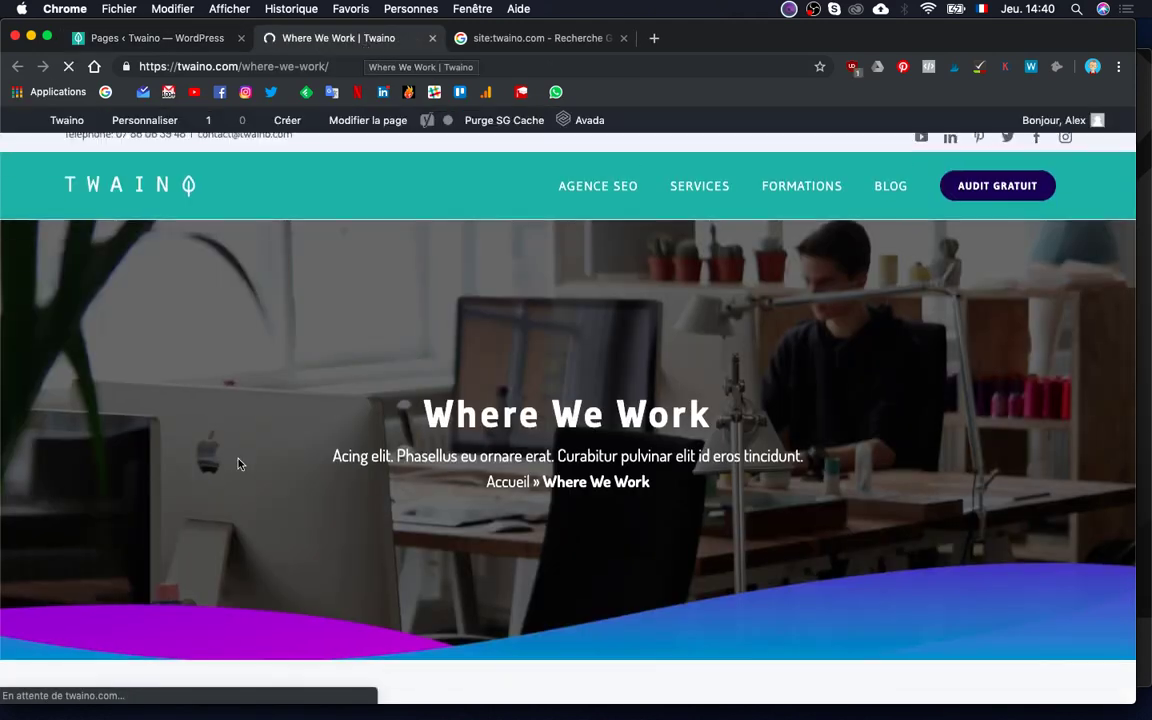
{"action": "scroll", "coordinate": [237, 463], "scroll_direction": "down", "scroll_amount": 7}
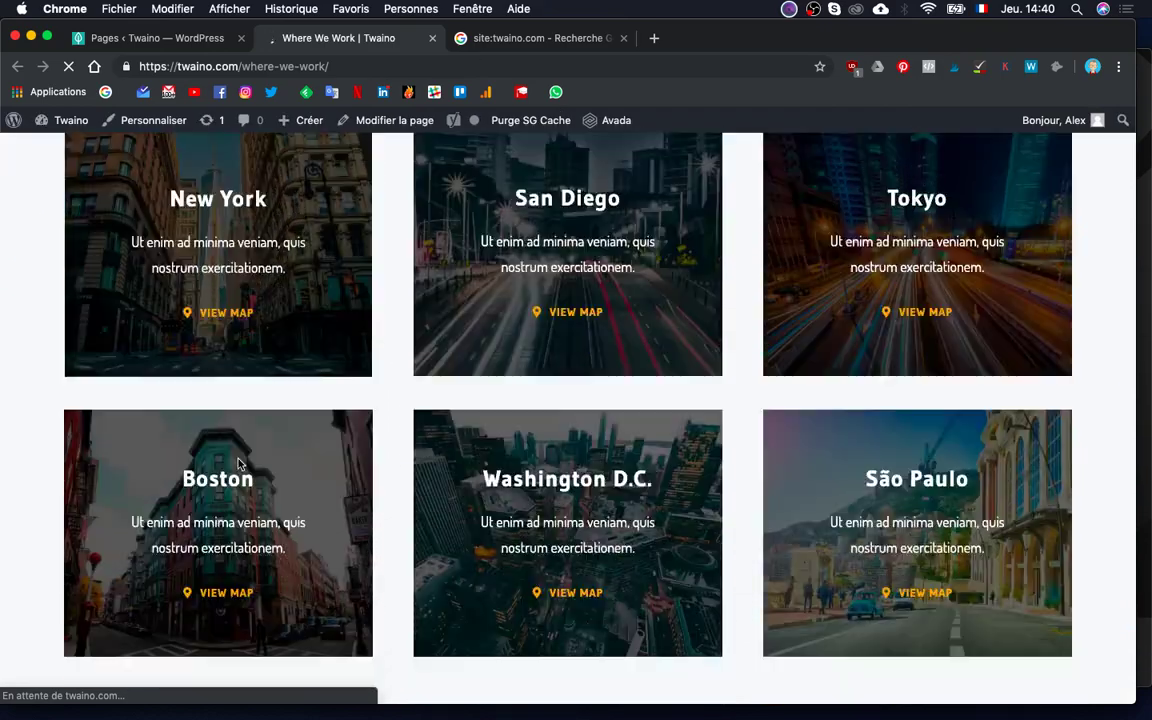
{"action": "scroll", "coordinate": [238, 463], "scroll_direction": "up", "scroll_amount": 4}
{"action": "scroll", "coordinate": [221, 321], "scroll_direction": "up", "scroll_amount": 12}
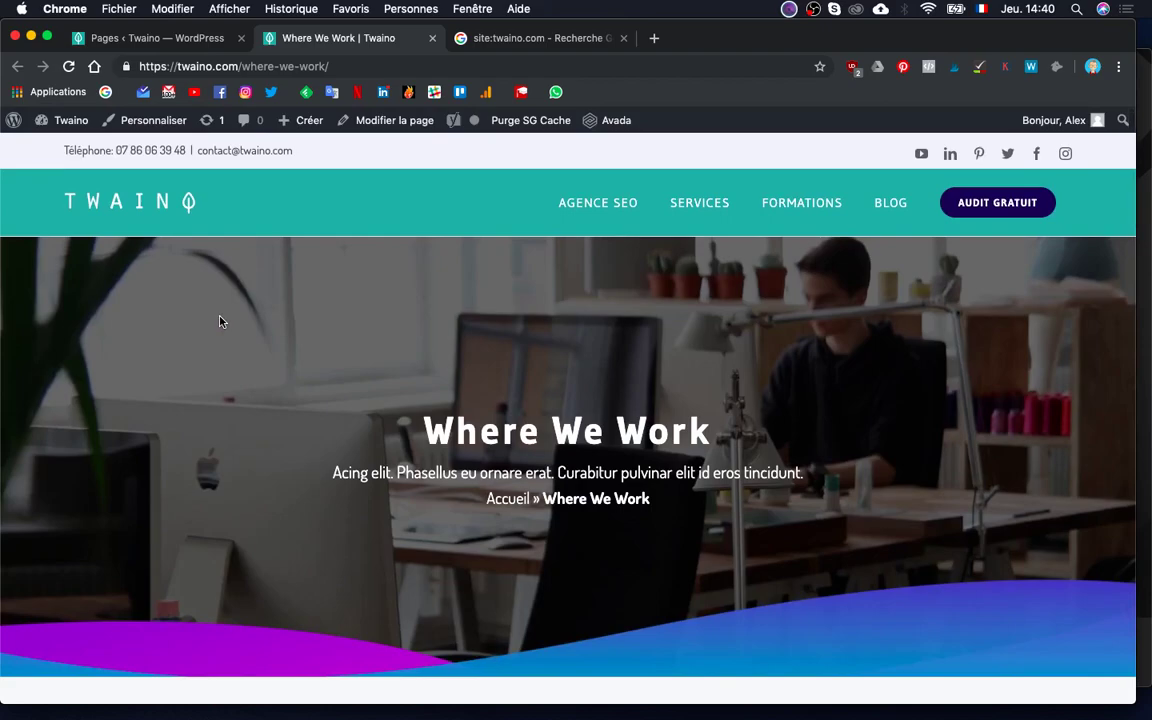
{"action": "scroll", "coordinate": [221, 321], "scroll_direction": "down", "scroll_amount": 10}
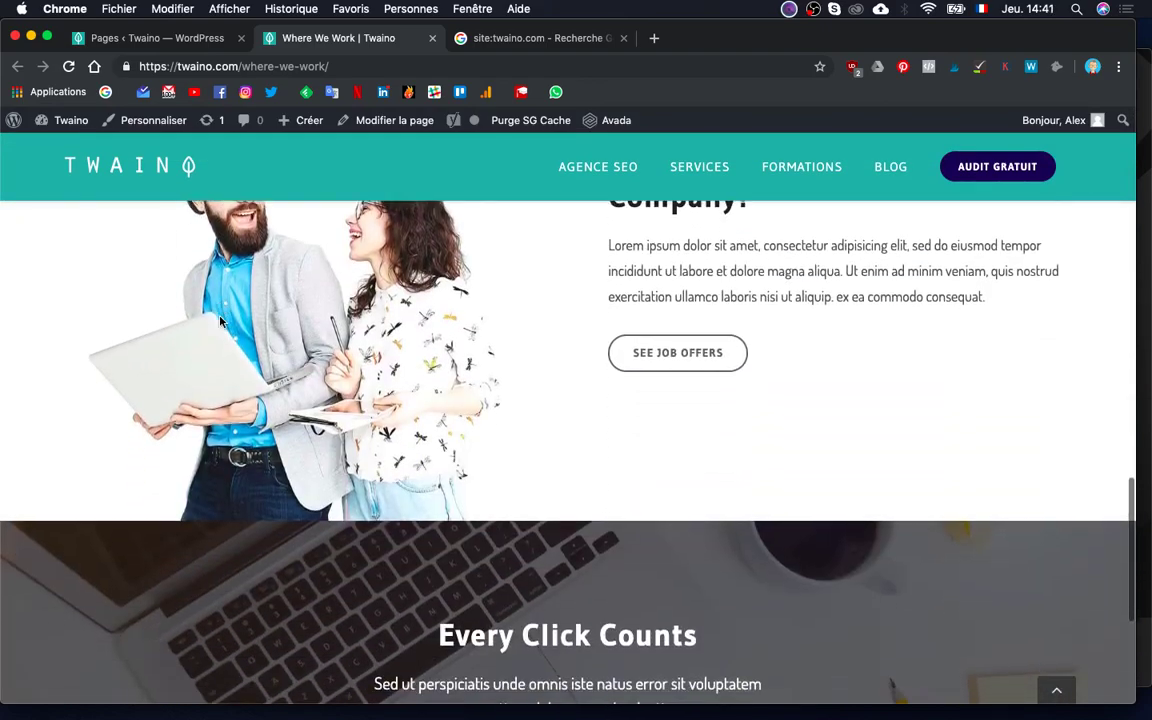
{"action": "scroll", "coordinate": [221, 321], "scroll_direction": "down", "scroll_amount": 4}
{"action": "scroll", "coordinate": [221, 321], "scroll_direction": "up", "scroll_amount": 6}
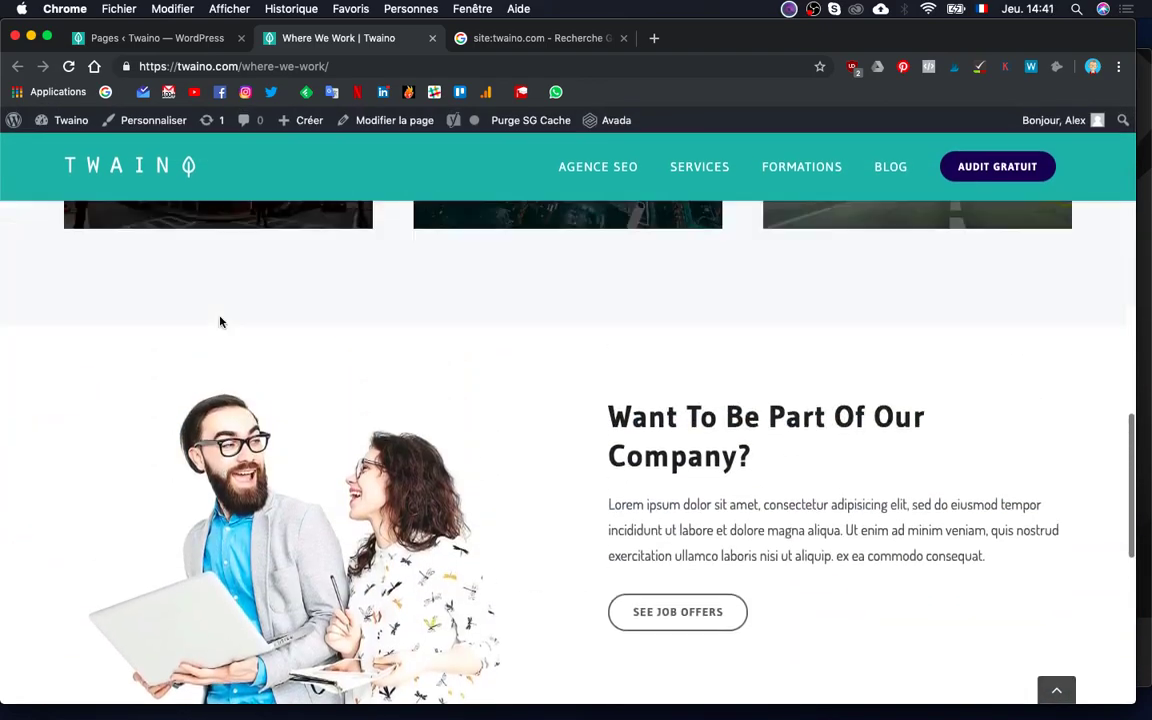
{"action": "scroll", "coordinate": [221, 321], "scroll_direction": "up", "scroll_amount": 10}
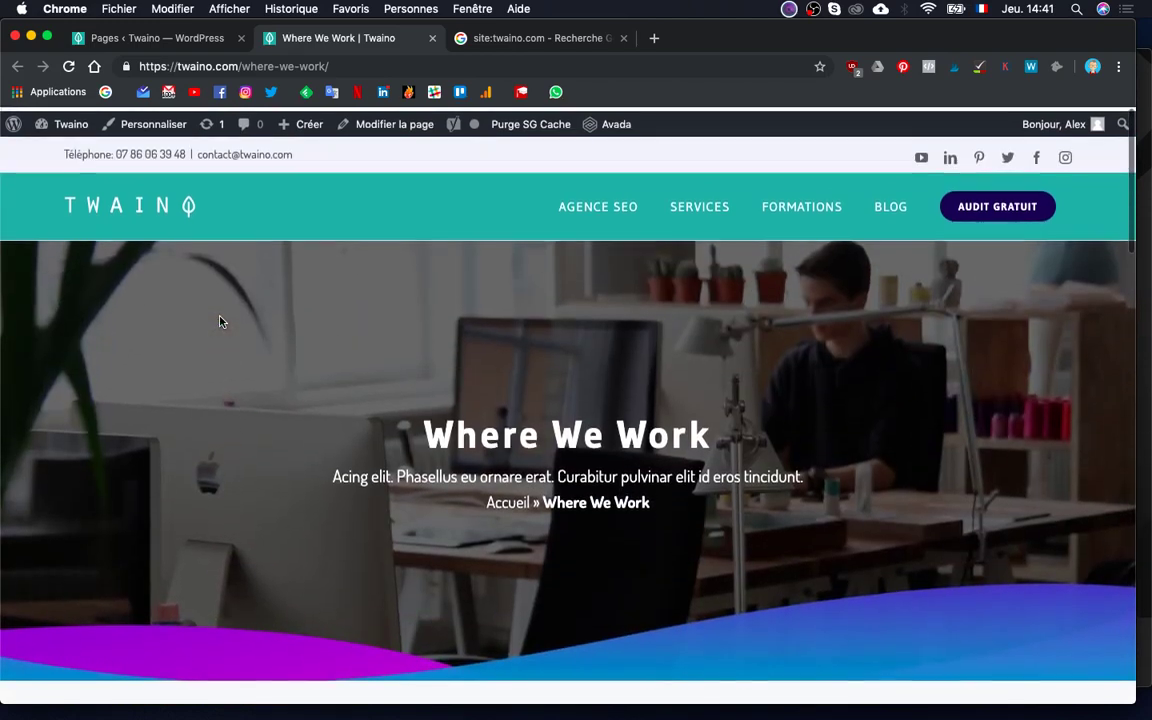
{"action": "left_click", "coordinate": [181, 45]}
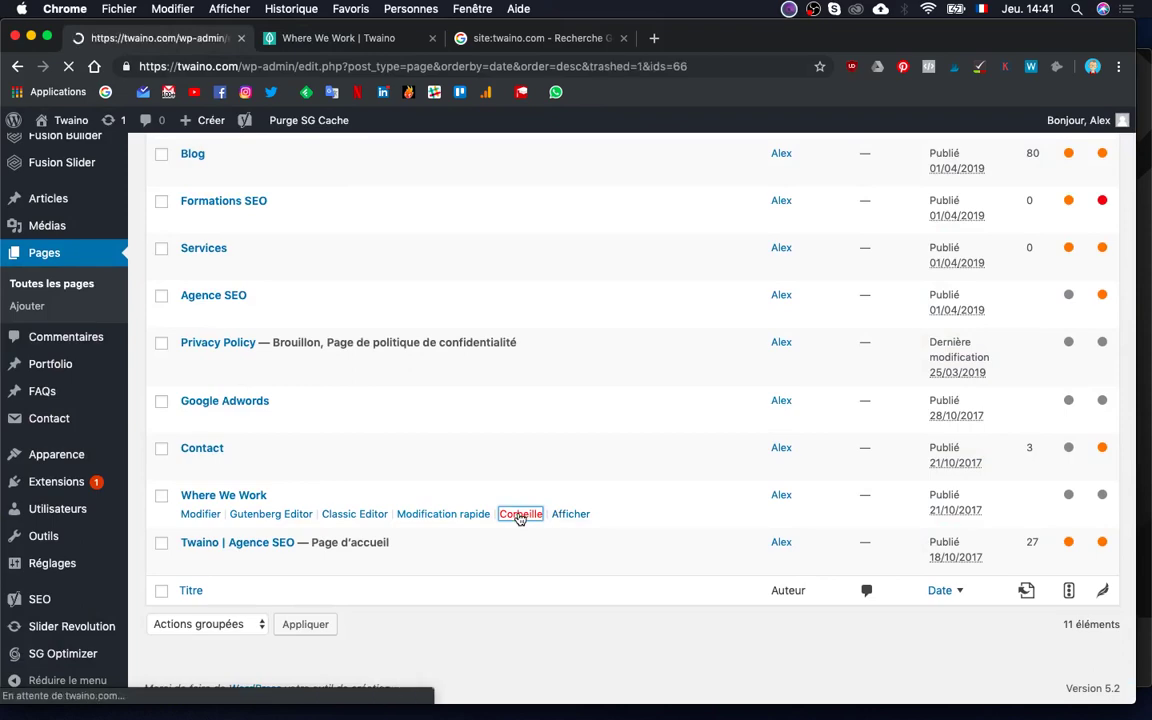
Step: Review the published Google Adwords page in a new tab, close it and move Google Adwords to the trash
{"action": "scroll", "coordinate": [519, 517], "scroll_direction": "down", "scroll_amount": 5}
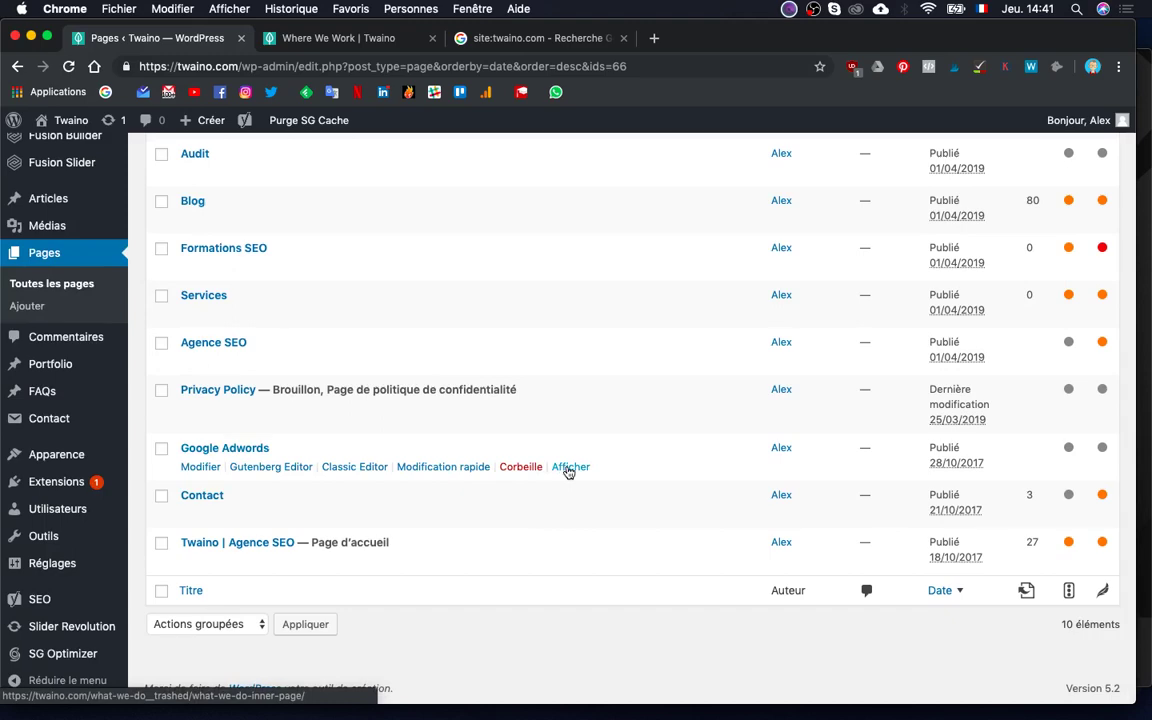
{"action": "left_click", "coordinate": [477, 36]}
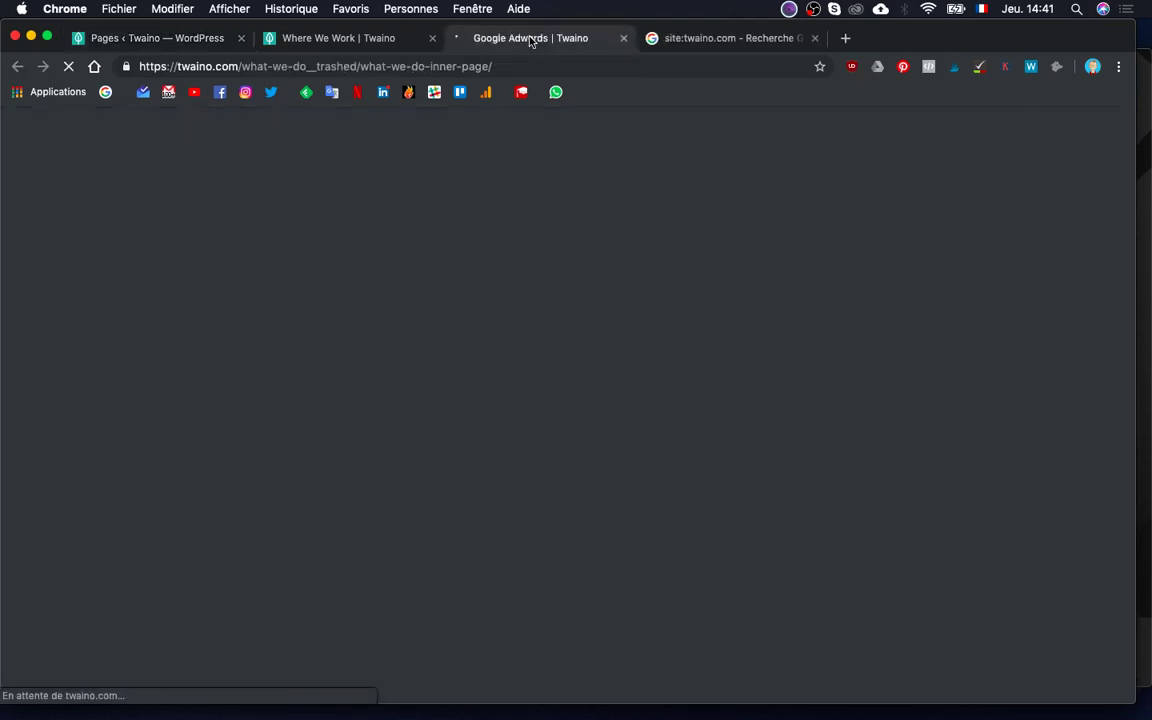
{"action": "scroll", "coordinate": [606, 451], "scroll_direction": "down", "scroll_amount": 10}
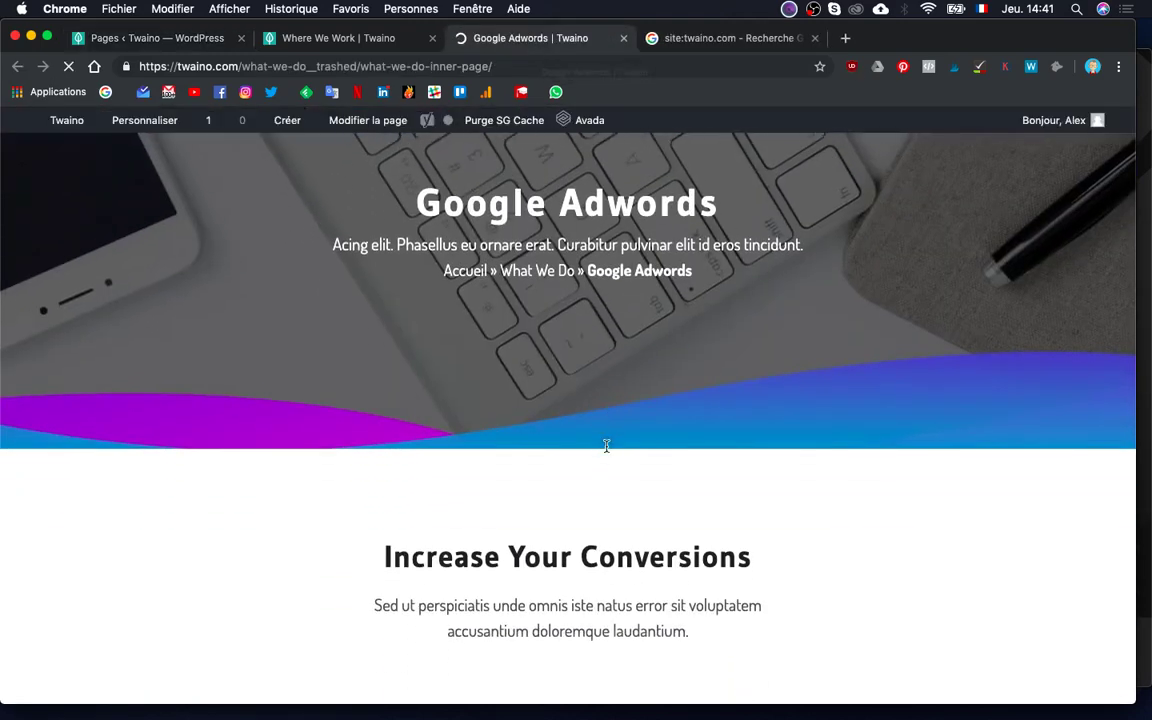
{"action": "scroll", "coordinate": [606, 451], "scroll_direction": "down", "scroll_amount": 15}
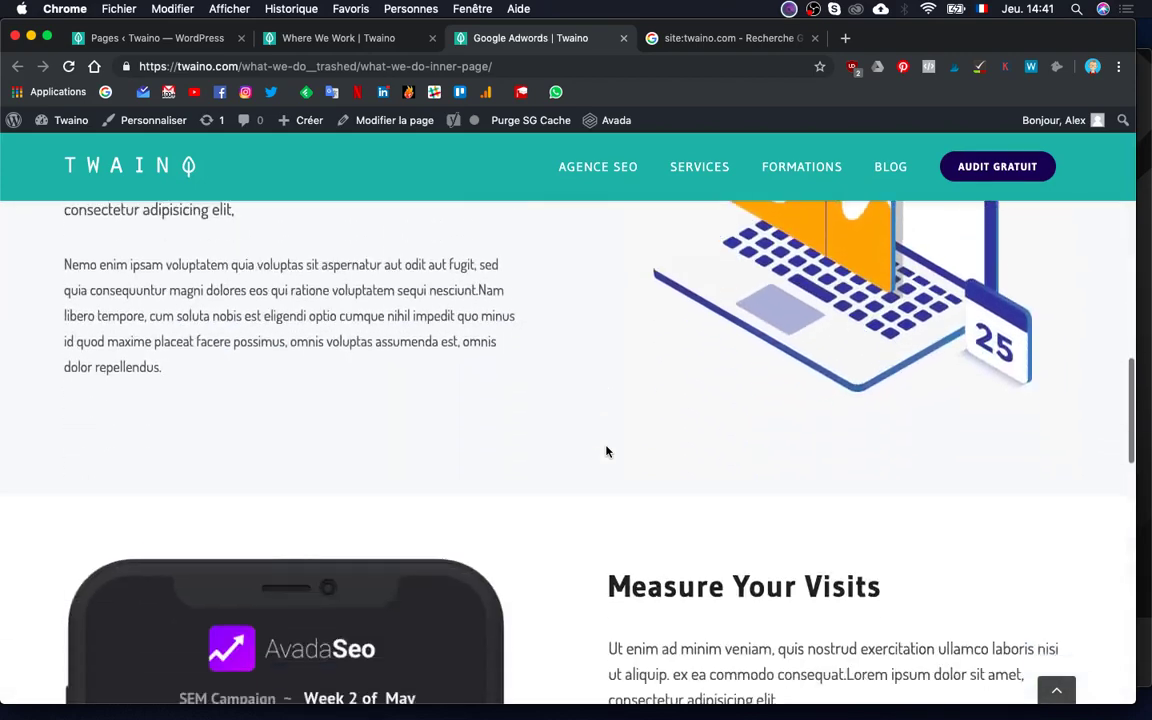
{"action": "scroll", "coordinate": [606, 451], "scroll_direction": "down", "scroll_amount": 2}
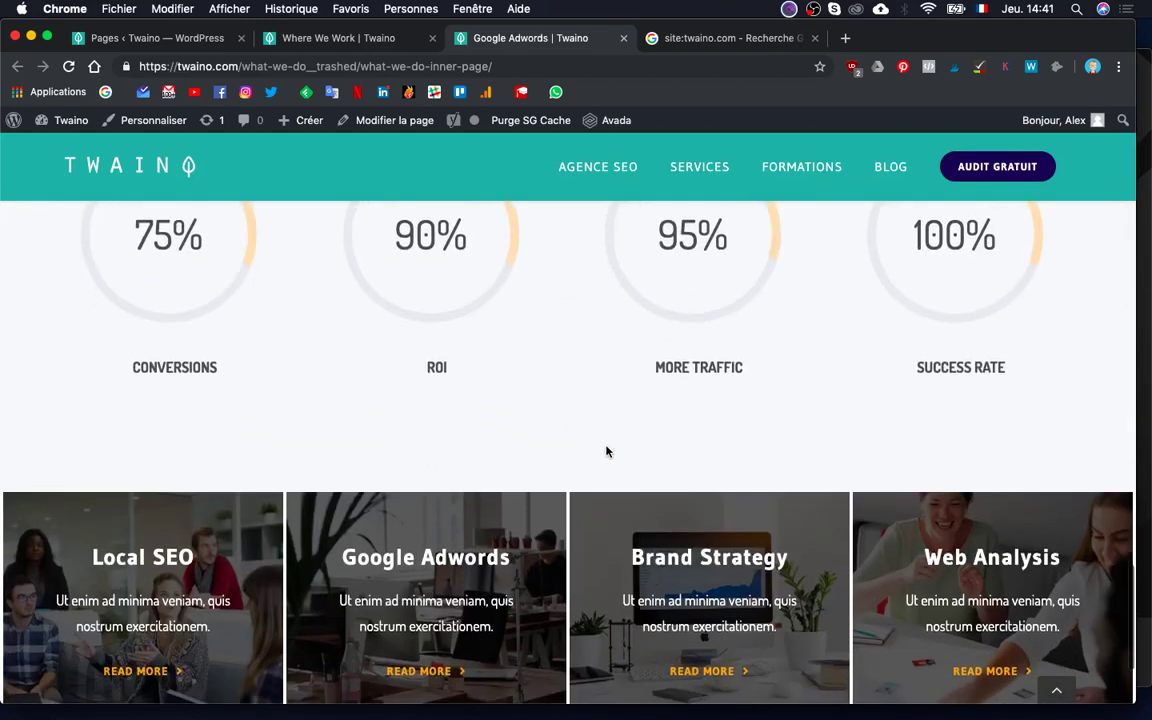
{"action": "scroll", "coordinate": [606, 451], "scroll_direction": "up", "scroll_amount": 10}
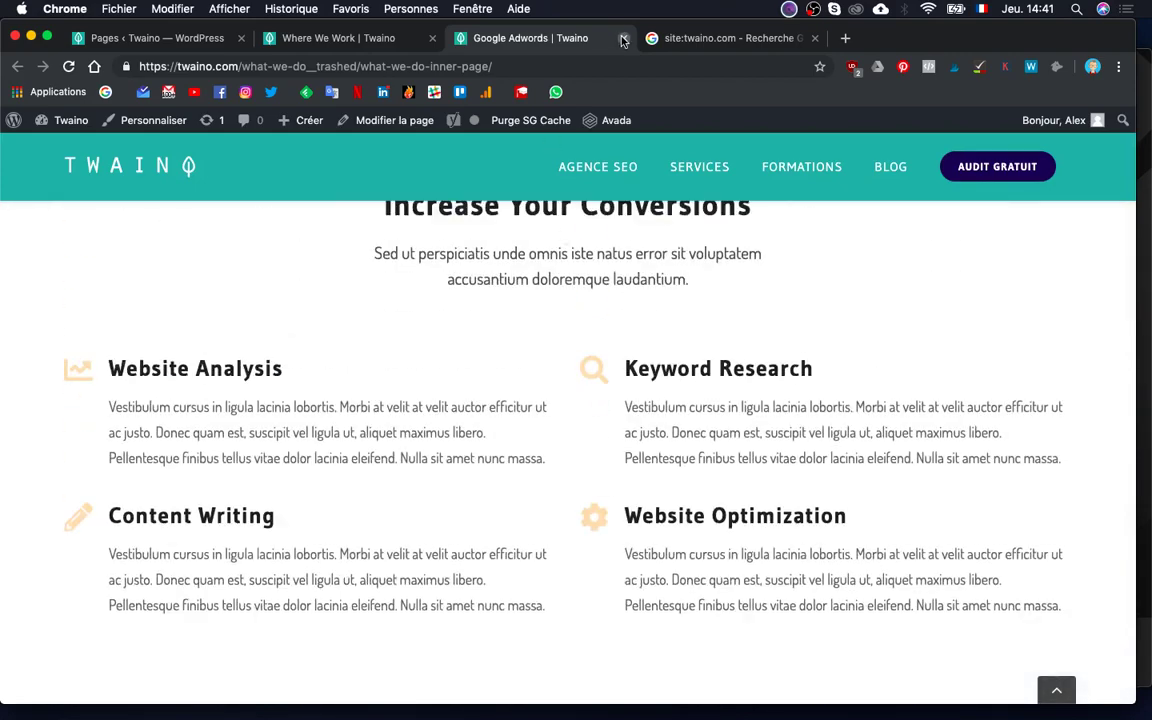
{"action": "left_click", "coordinate": [623, 39]}
{"action": "left_click", "coordinate": [182, 38]}
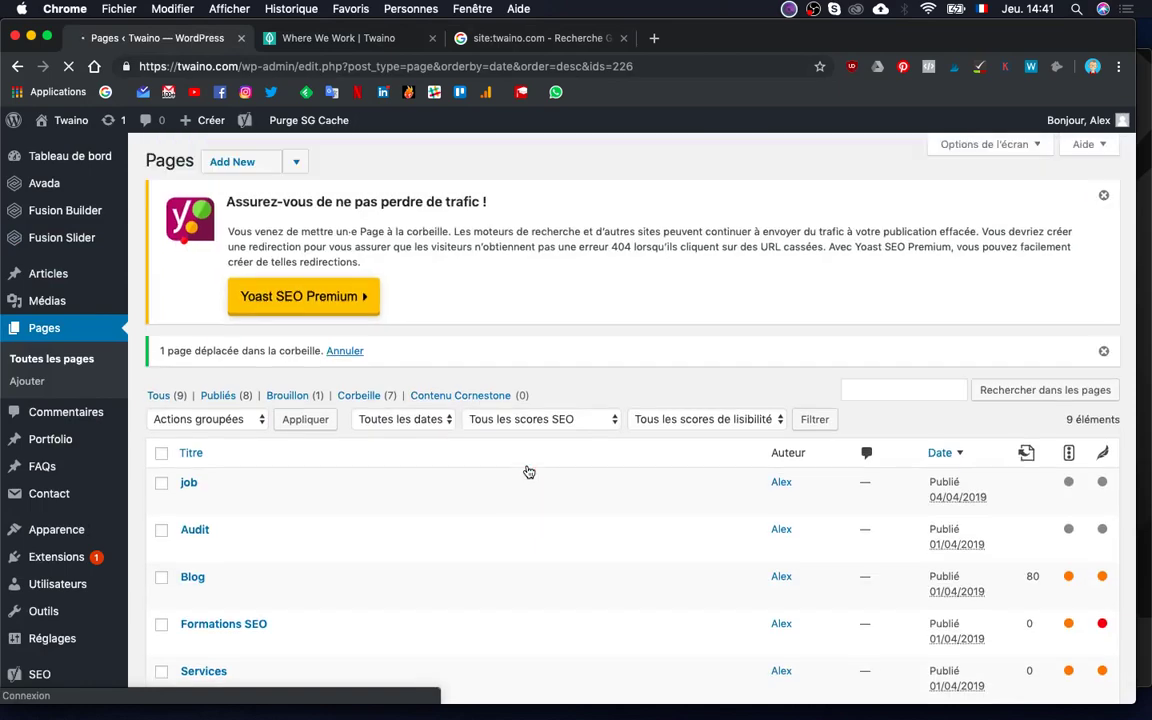
Step: Look over the remaining pages in the list and sort them by date, oldest first
{"action": "scroll", "coordinate": [527, 553], "scroll_direction": "down", "scroll_amount": 5}
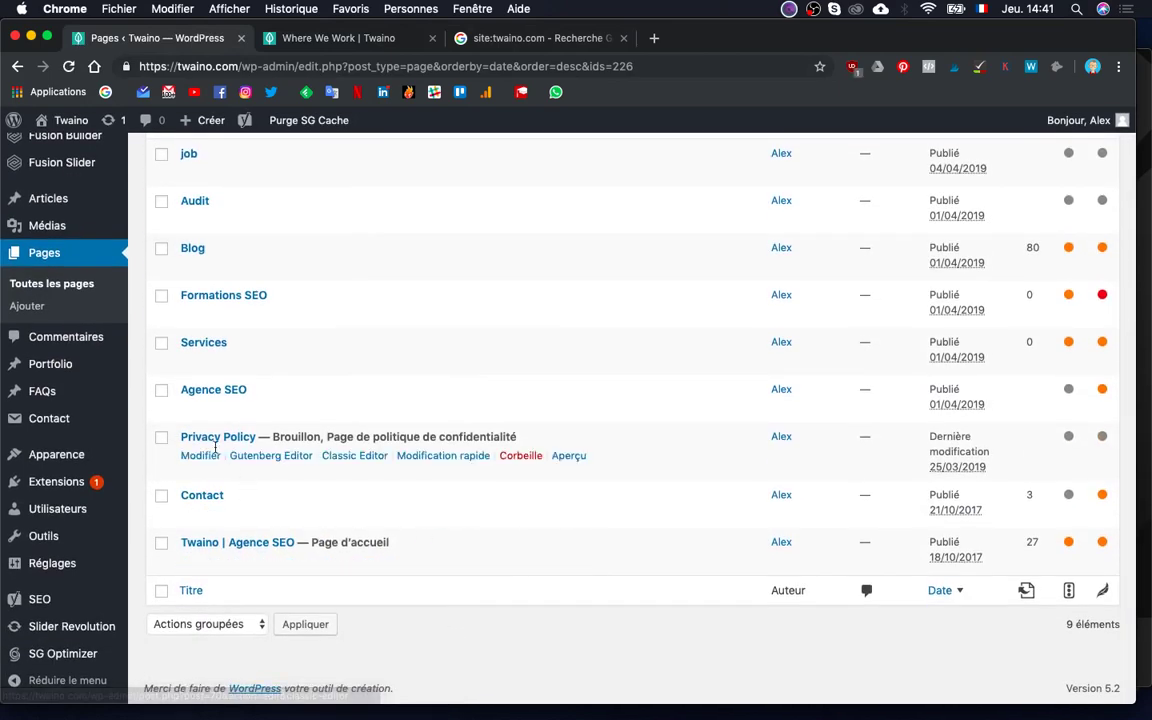
{"action": "scroll", "coordinate": [250, 537], "scroll_direction": "up", "scroll_amount": 5}
{"action": "scroll", "coordinate": [342, 483], "scroll_direction": "down", "scroll_amount": 3}
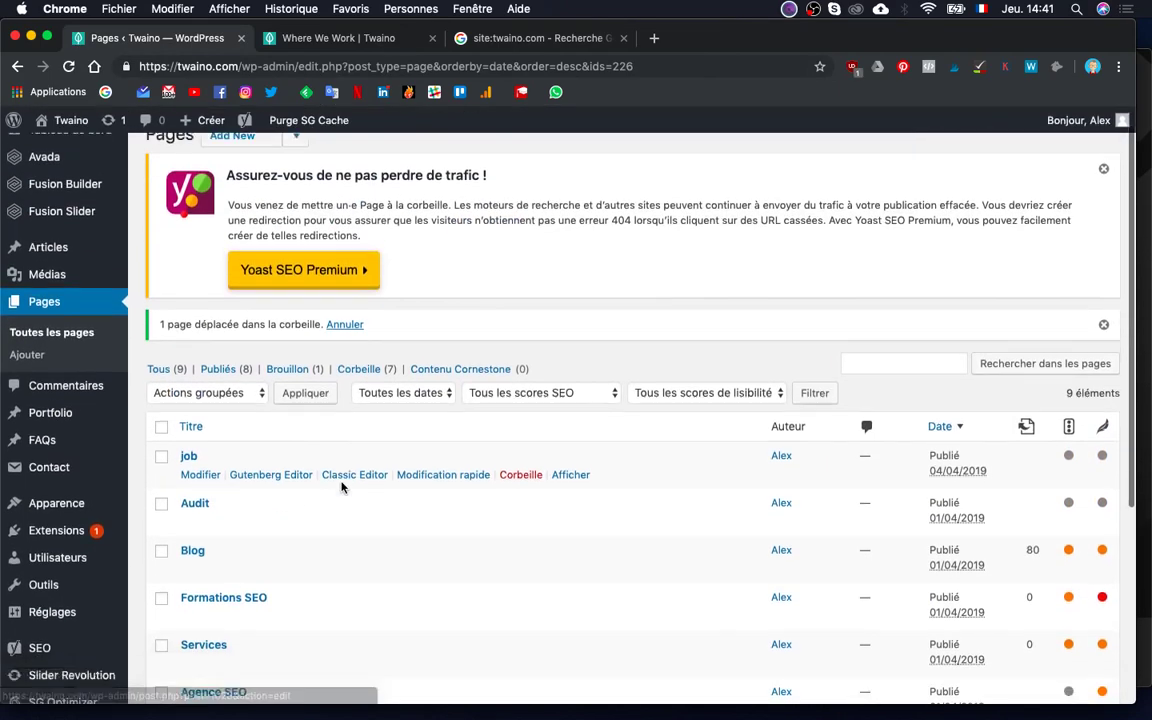
{"action": "left_click", "coordinate": [940, 251]}
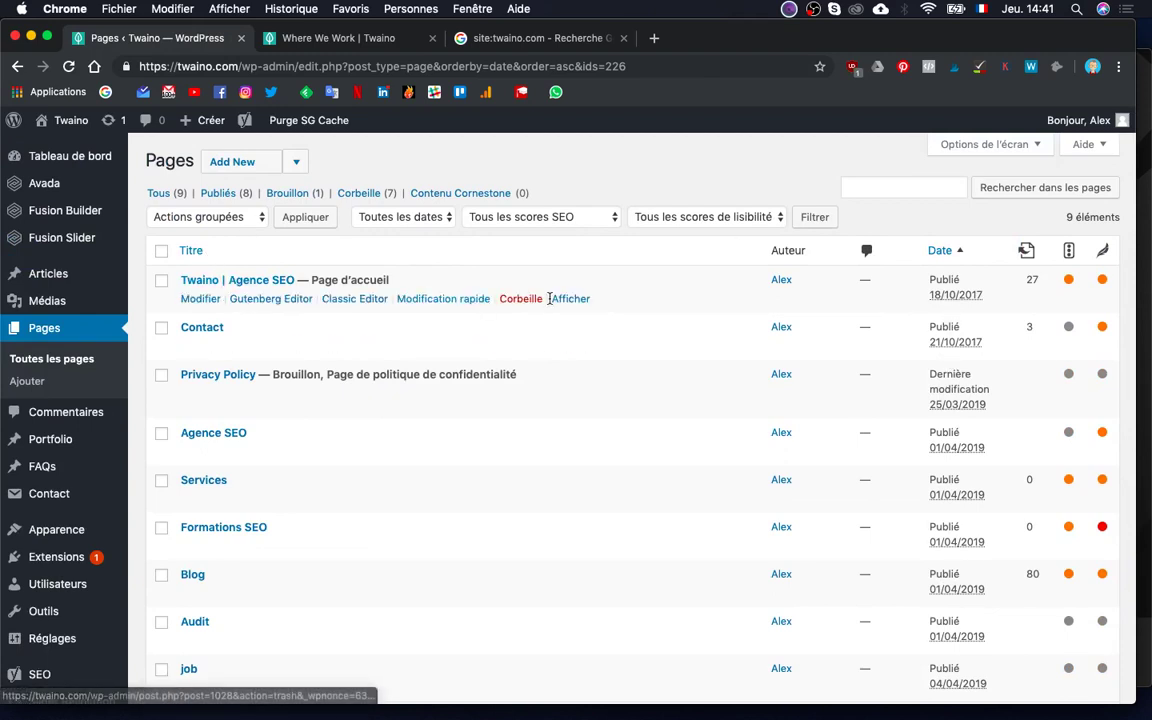
Step: Review the published Twaino home page in its own tab and return to the pages list
{"action": "left_click", "coordinate": [518, 38]}
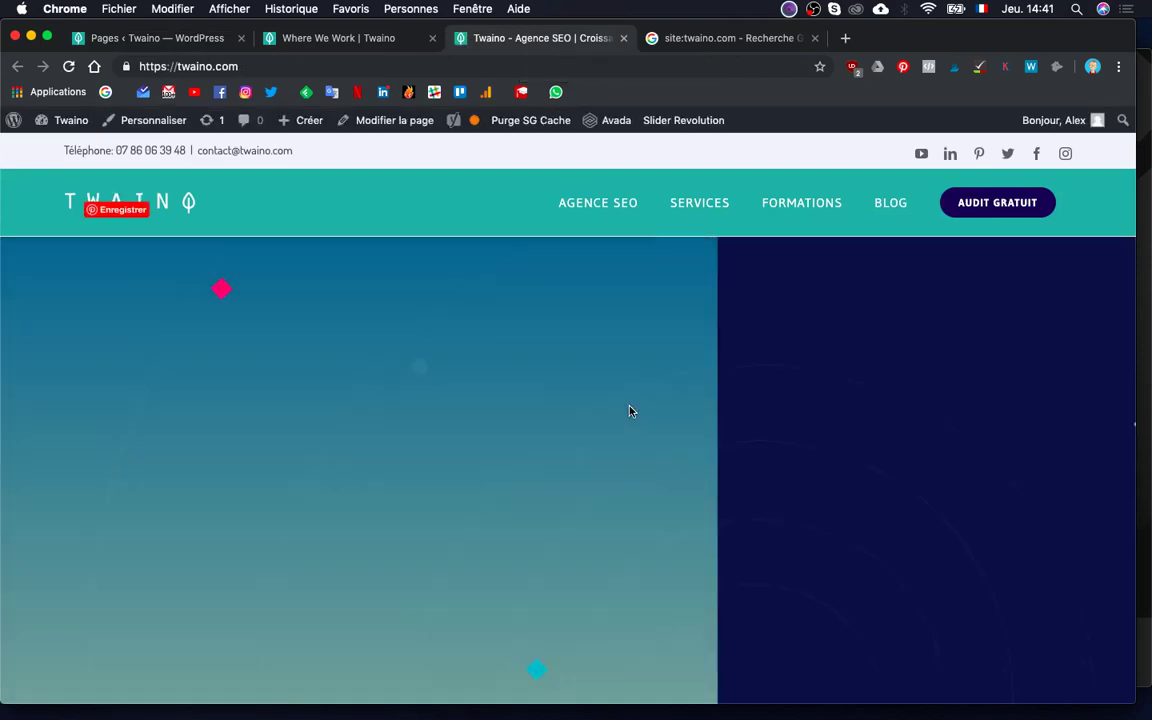
{"action": "scroll", "coordinate": [629, 411], "scroll_direction": "down", "scroll_amount": 5}
{"action": "scroll", "coordinate": [629, 411], "scroll_direction": "down", "scroll_amount": 4}
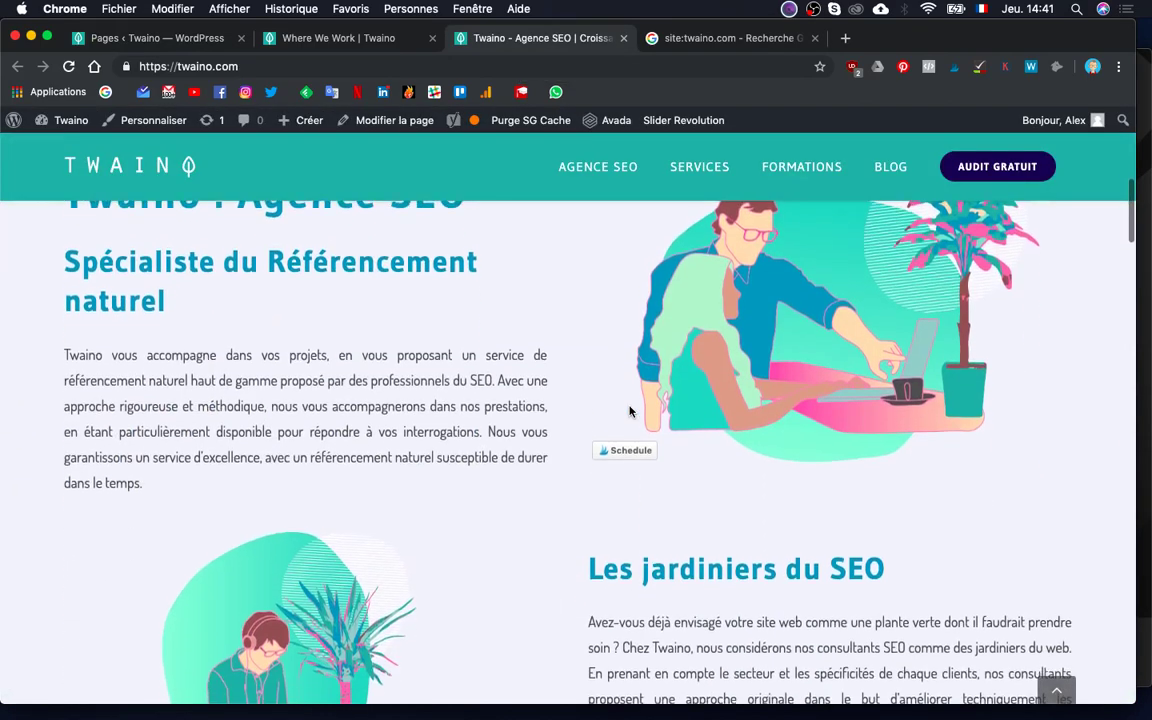
{"action": "left_click", "coordinate": [184, 43]}
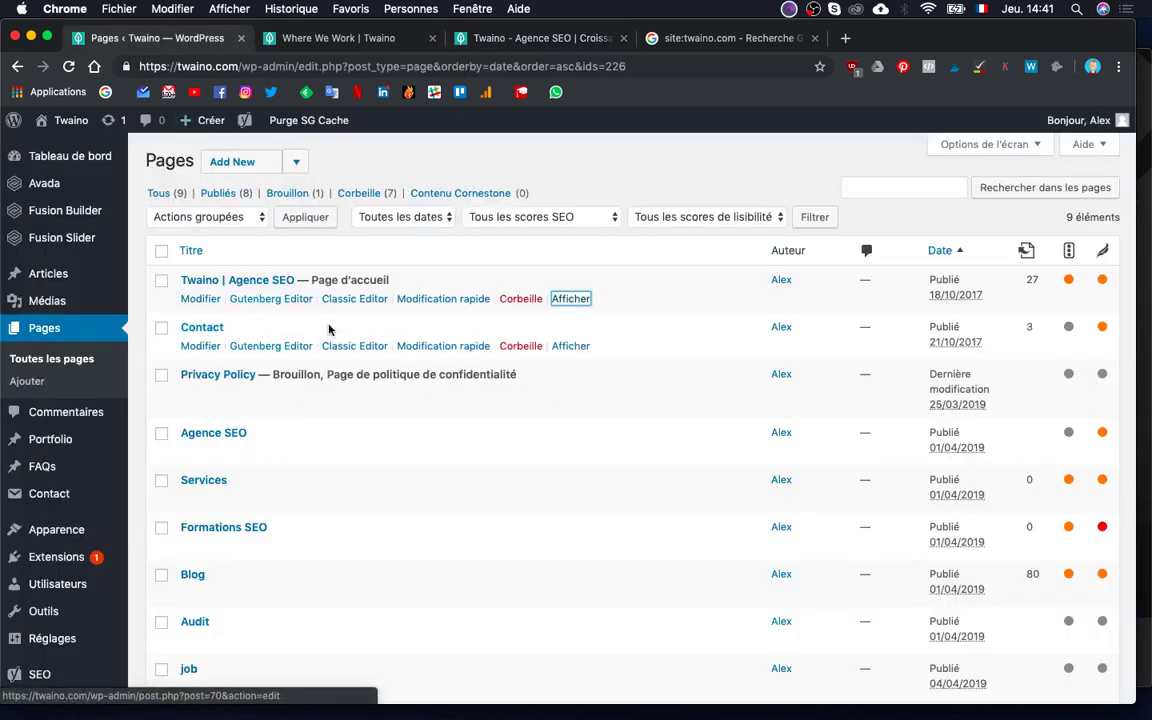
Step: View the published Contact page in a new tab, read through it down to the footer, and return to the pages list
{"action": "left_click", "coordinate": [584, 350], "text": "super"}
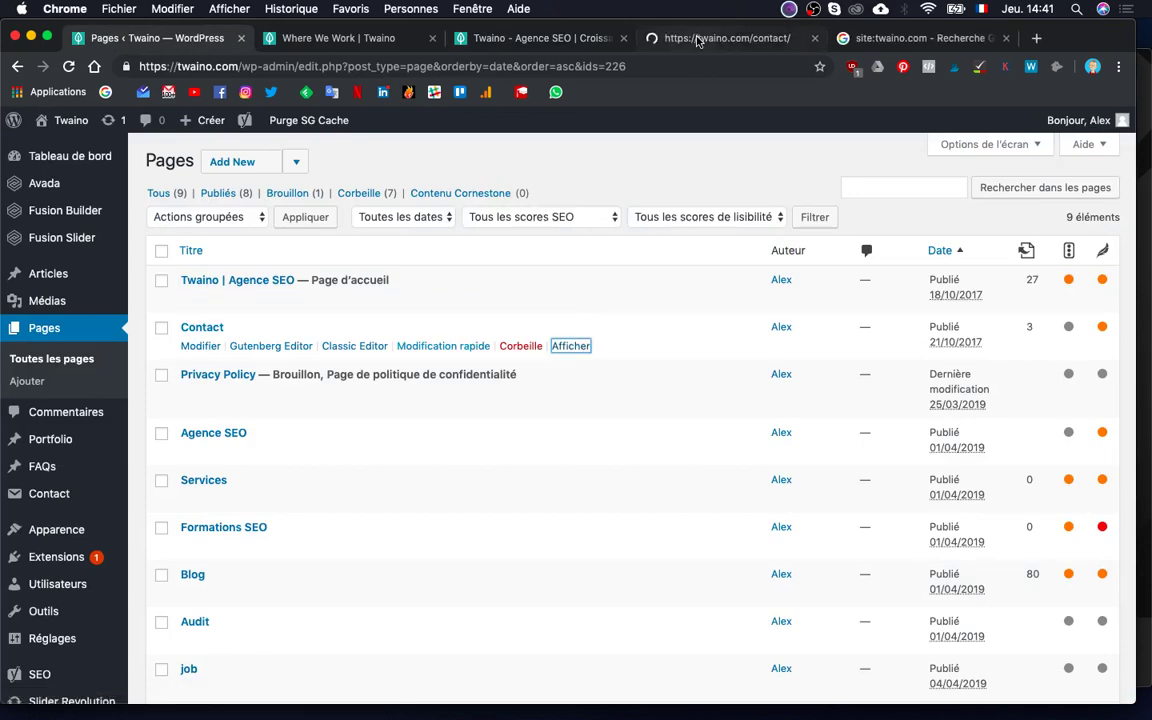
{"action": "left_click", "coordinate": [695, 39]}
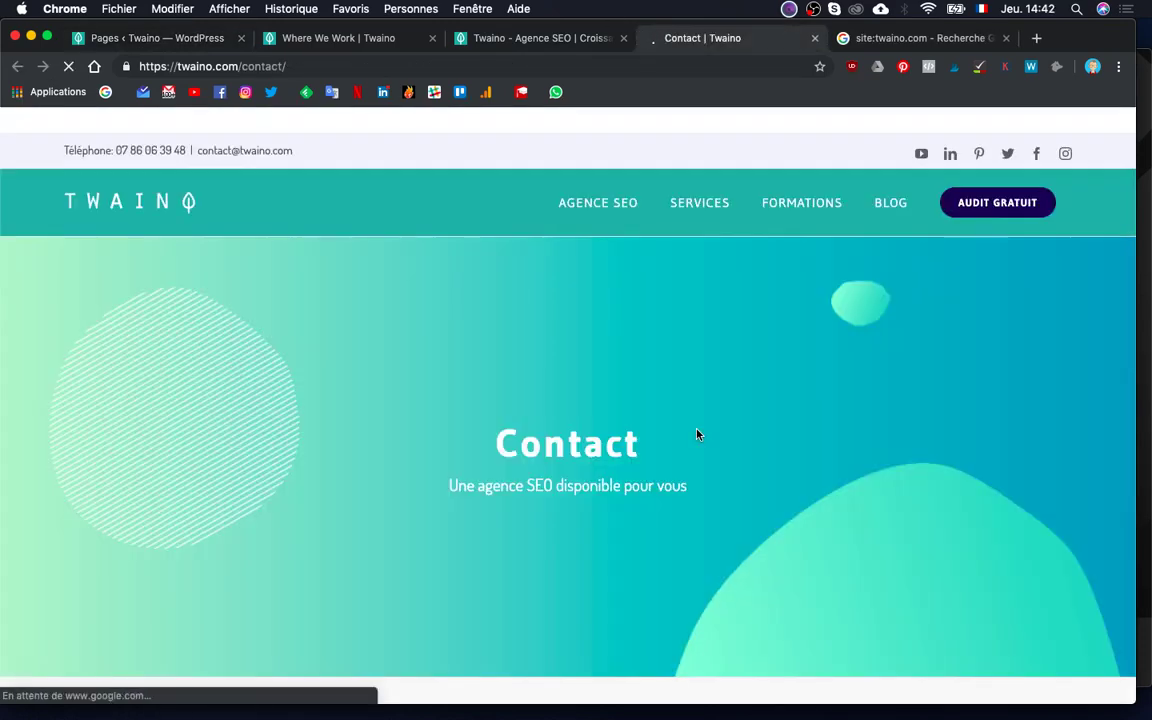
{"action": "scroll", "coordinate": [698, 434], "scroll_direction": "down", "scroll_amount": 10}
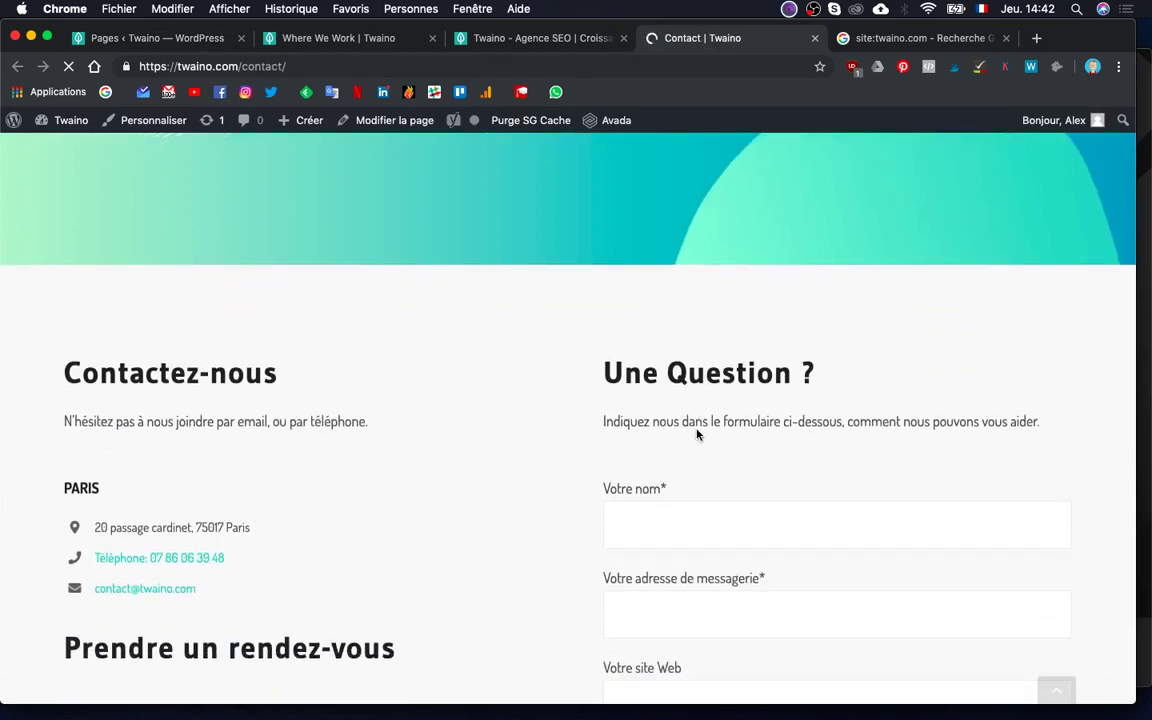
{"action": "scroll", "coordinate": [698, 434], "scroll_direction": "down", "scroll_amount": 8}
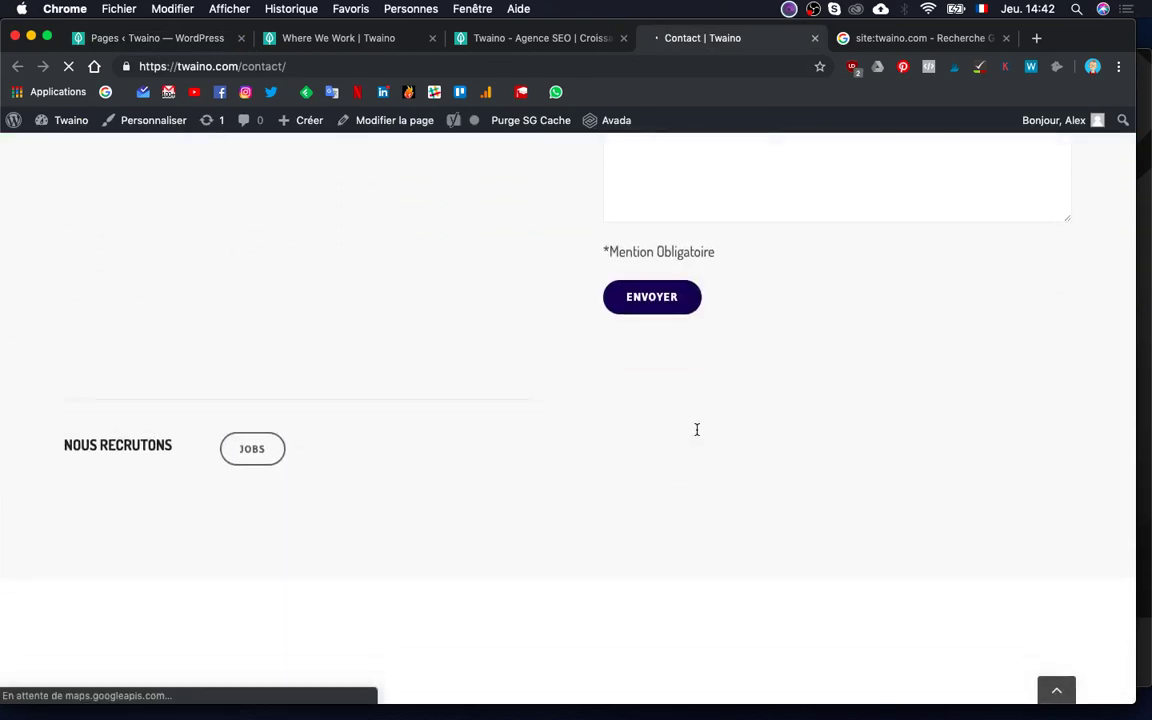
{"action": "scroll", "coordinate": [698, 434], "scroll_direction": "down", "scroll_amount": 6}
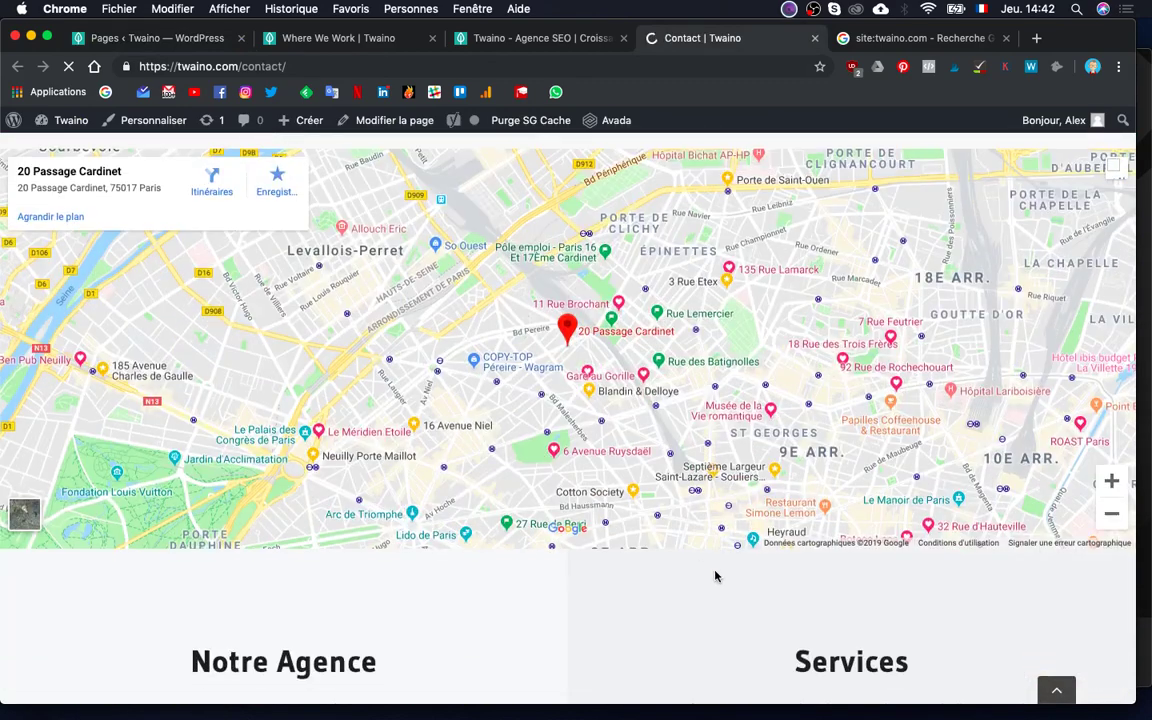
{"action": "scroll", "coordinate": [440, 374], "scroll_direction": "down", "scroll_amount": 7}
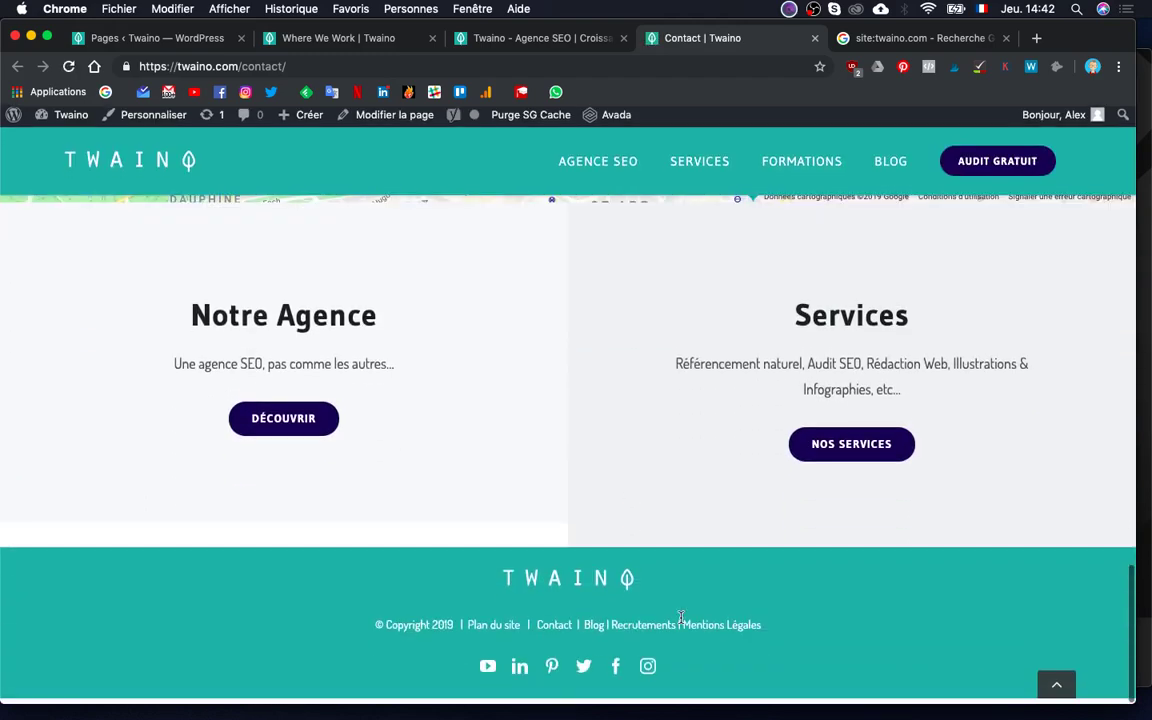
{"action": "scroll", "coordinate": [653, 499], "scroll_direction": "up", "scroll_amount": 4}
{"action": "scroll", "coordinate": [640, 453], "scroll_direction": "up", "scroll_amount": 15}
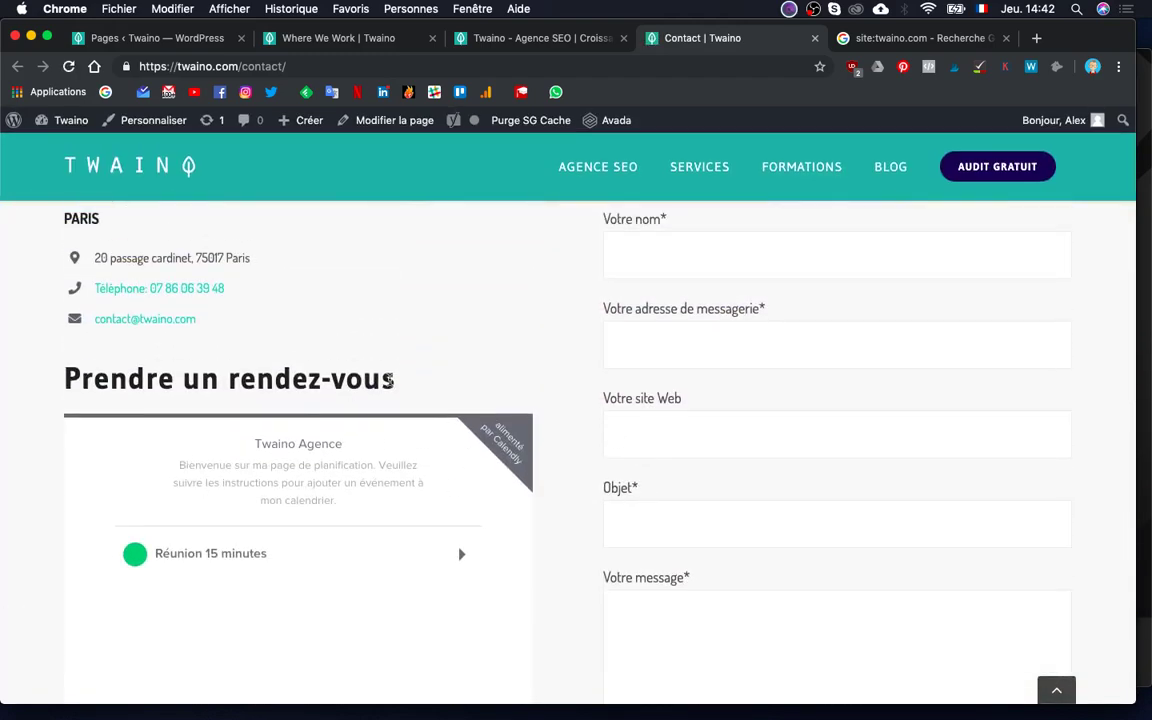
{"action": "scroll", "coordinate": [386, 368], "scroll_direction": "up", "scroll_amount": 2}
{"action": "scroll", "coordinate": [185, 363], "scroll_direction": "down", "scroll_amount": 2}
{"action": "scroll", "coordinate": [382, 408], "scroll_direction": "up", "scroll_amount": 5}
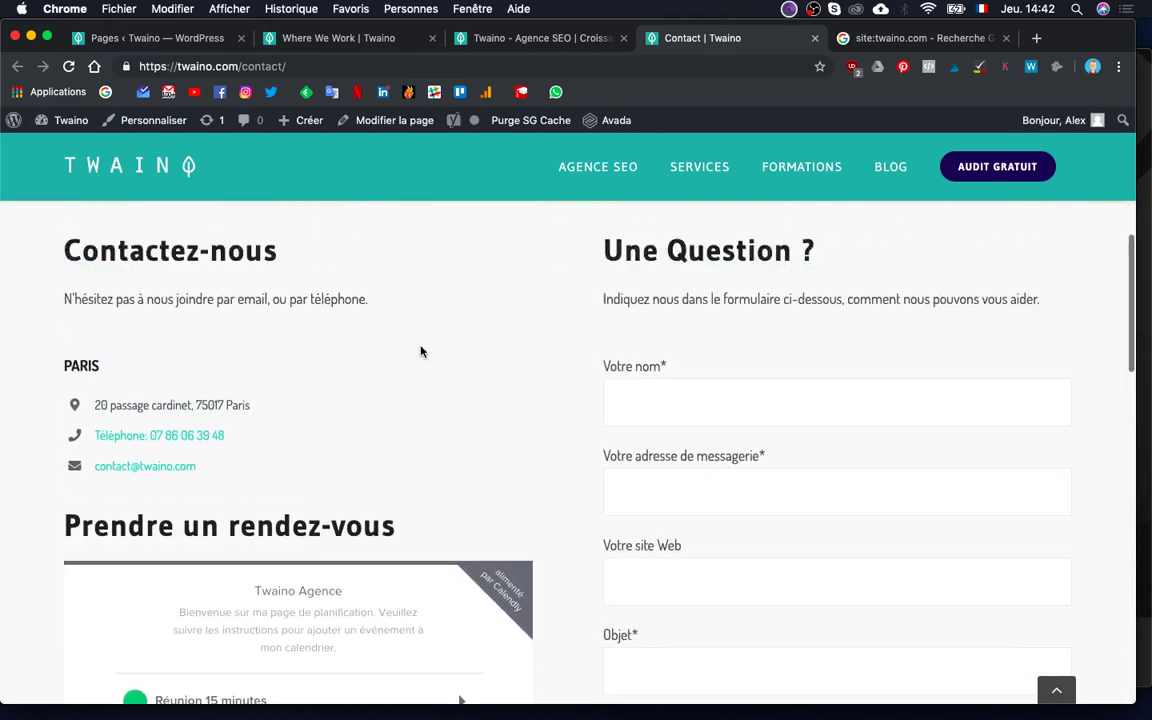
{"action": "left_click", "coordinate": [203, 41]}
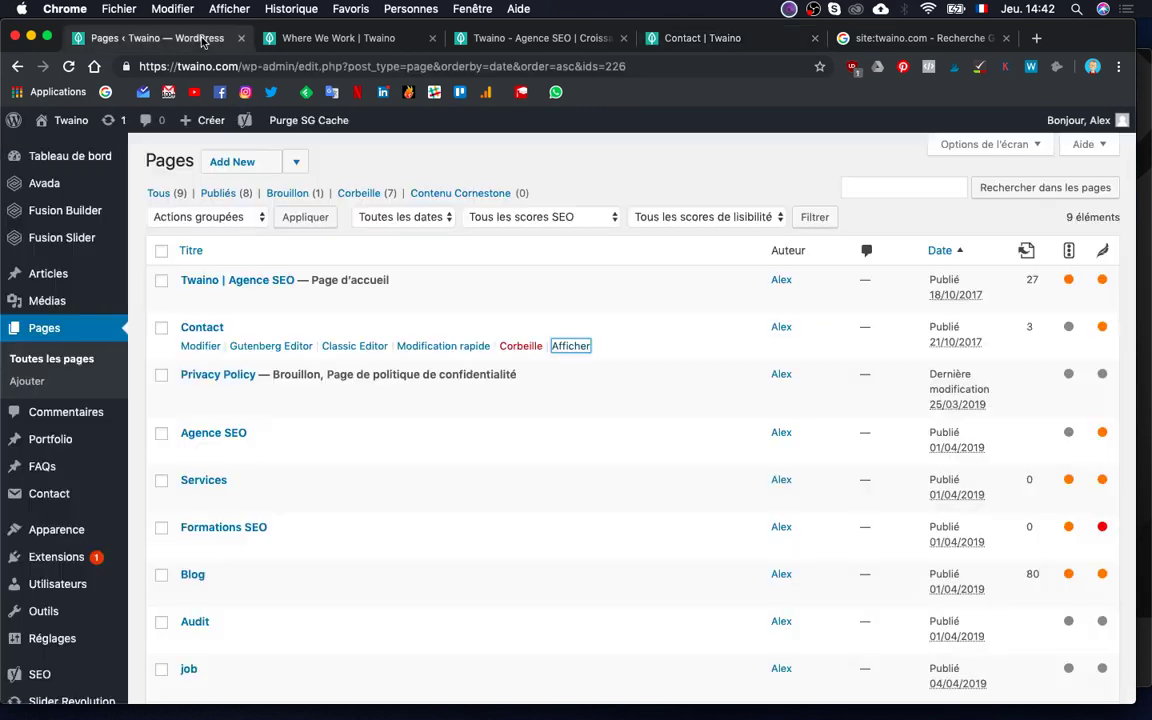
{"action": "scroll", "coordinate": [621, 569], "scroll_direction": "down", "scroll_amount": 3}
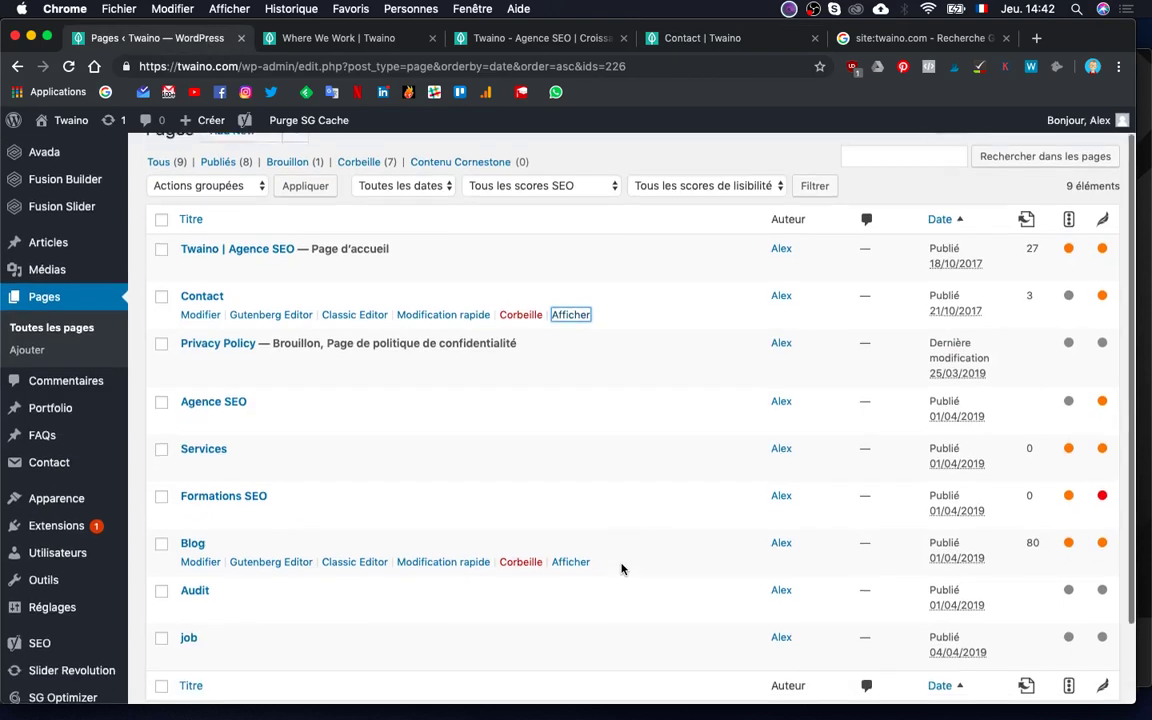
Step: Look over the remaining pages in the list and open the live Twaino site in a new tab
{"action": "scroll", "coordinate": [500, 446], "scroll_direction": "up", "scroll_amount": 2}
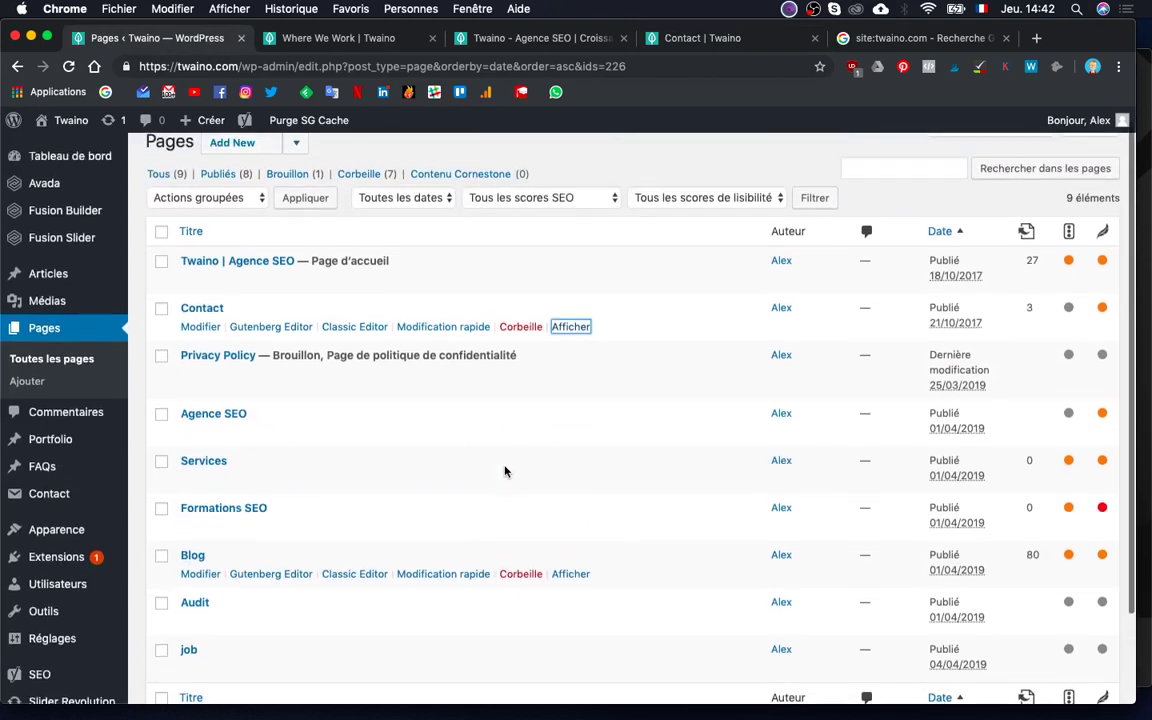
{"action": "scroll", "coordinate": [504, 470], "scroll_direction": "down", "scroll_amount": 2}
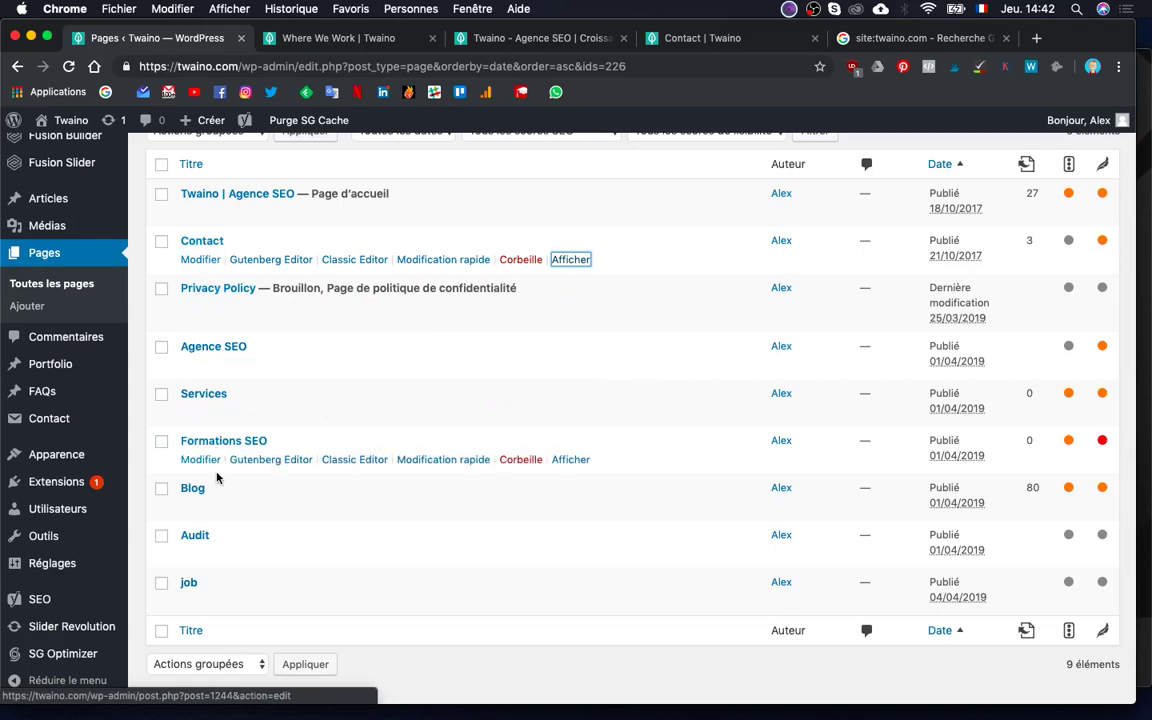
{"action": "scroll", "coordinate": [360, 519], "scroll_direction": "up", "scroll_amount": 3}
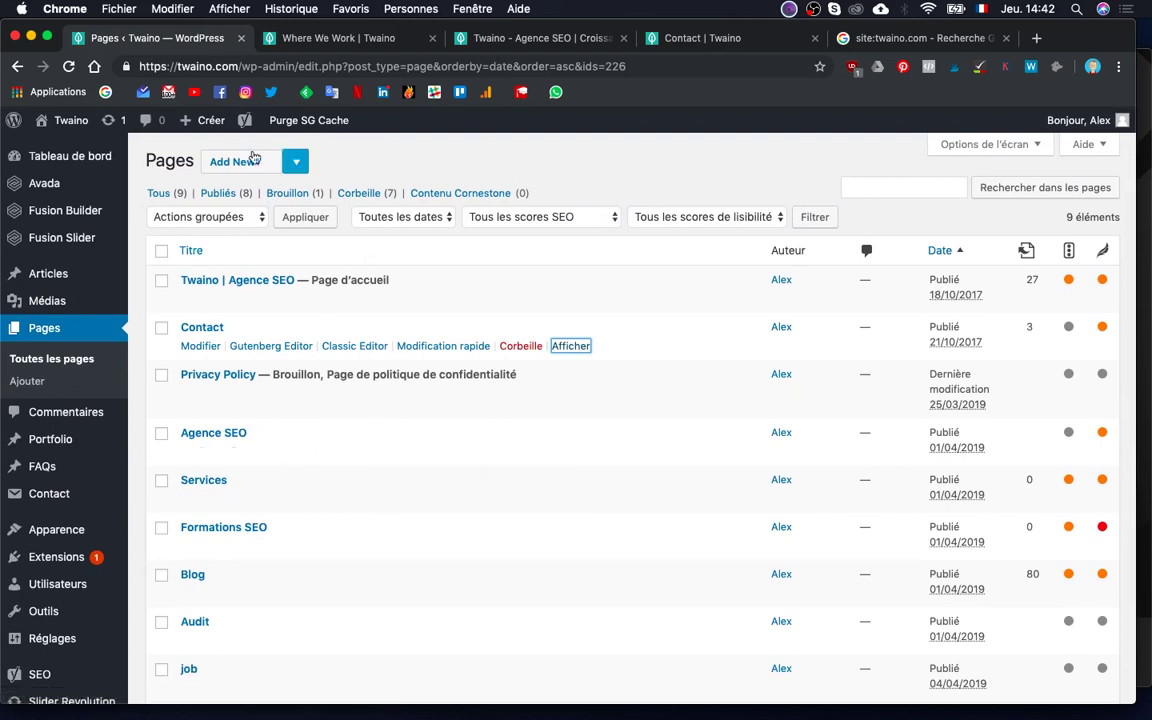
{"action": "mouse_move", "coordinate": [75, 129]}
{"action": "left_click", "coordinate": [100, 150], "text": "super"}
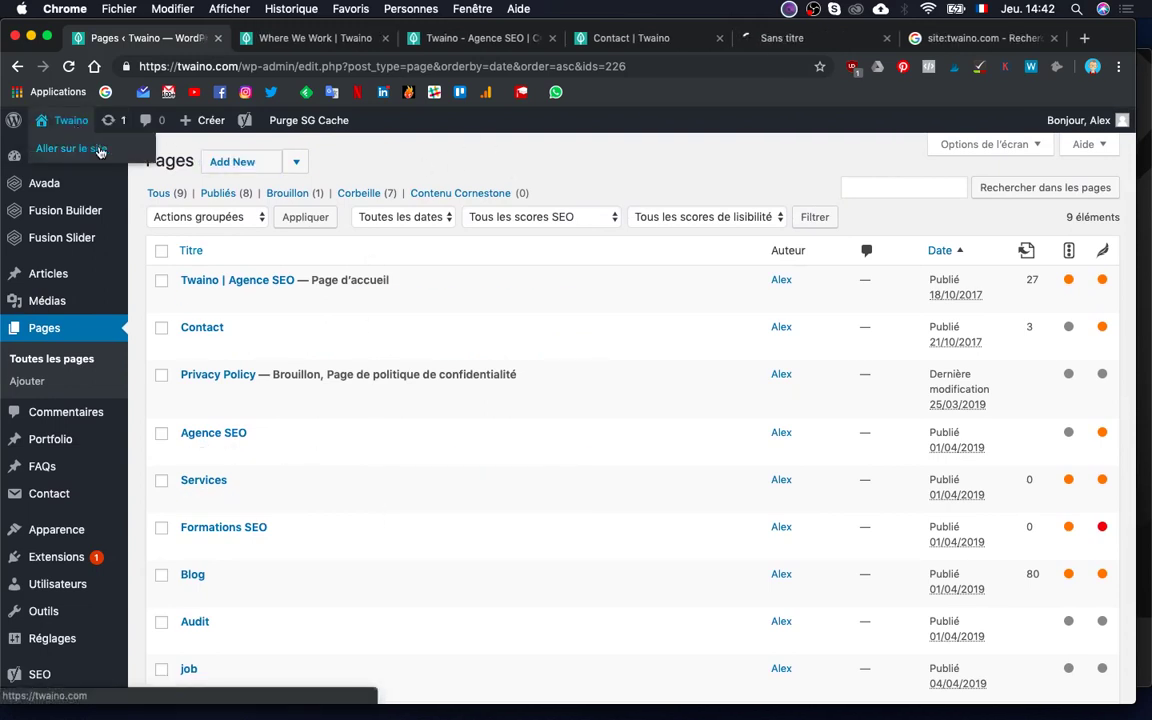
{"action": "left_click", "coordinate": [787, 37]}
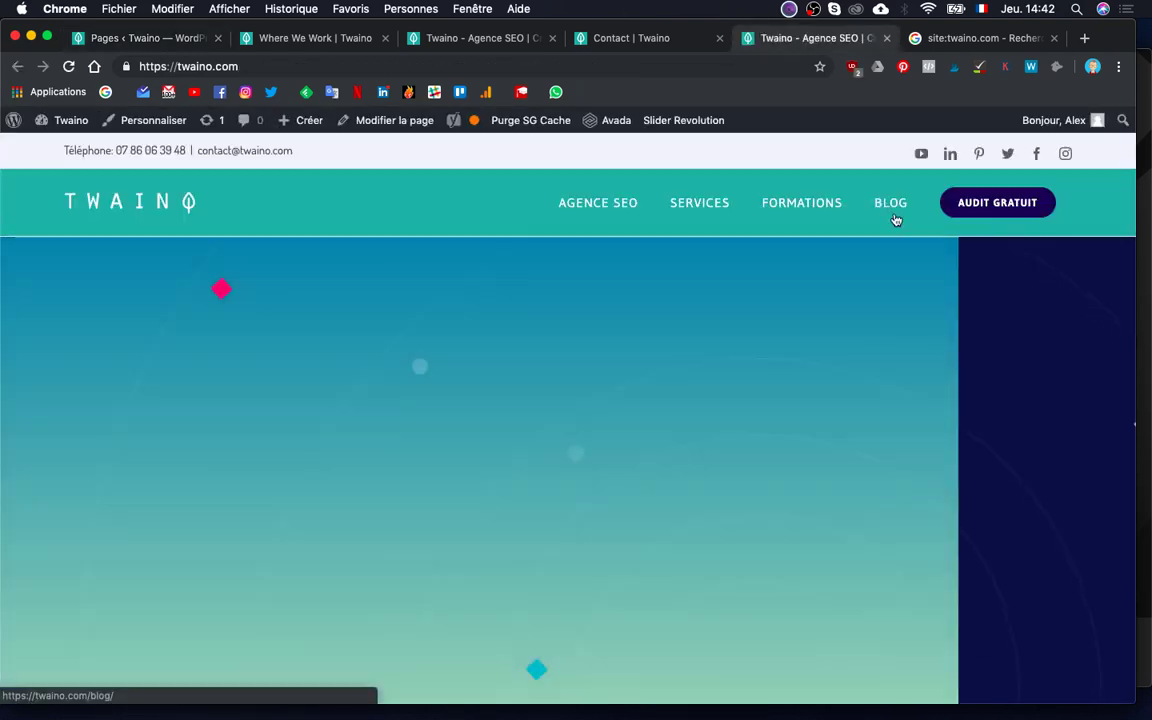
Step: View the site's Blog page, look through its articles down to the footer, and return to the WordPress pages list
{"action": "left_click", "coordinate": [896, 220]}
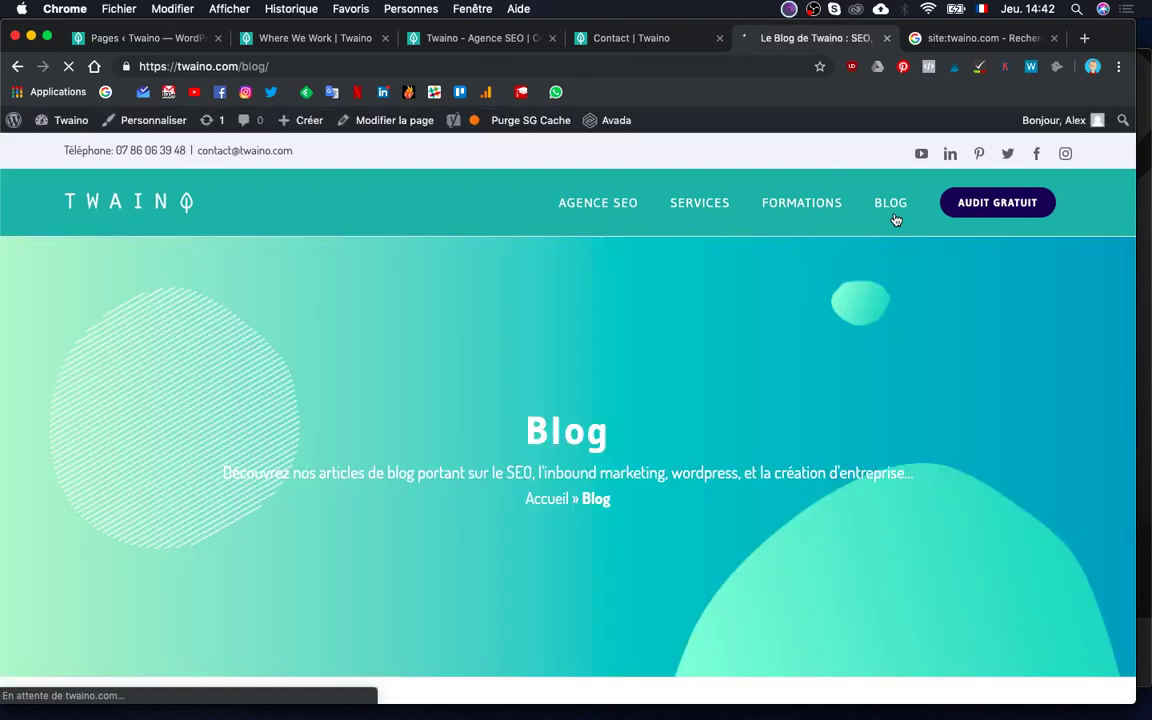
{"action": "scroll", "coordinate": [738, 456], "scroll_direction": "down", "scroll_amount": 10}
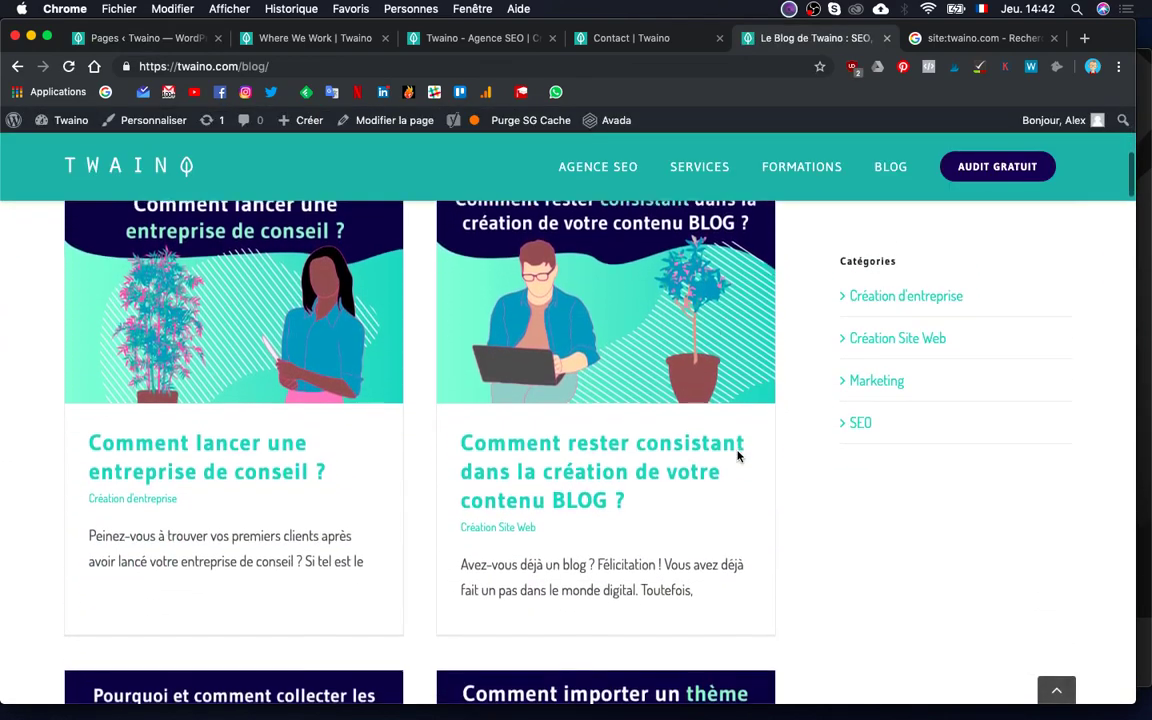
{"action": "scroll", "coordinate": [738, 456], "scroll_direction": "down", "scroll_amount": 15}
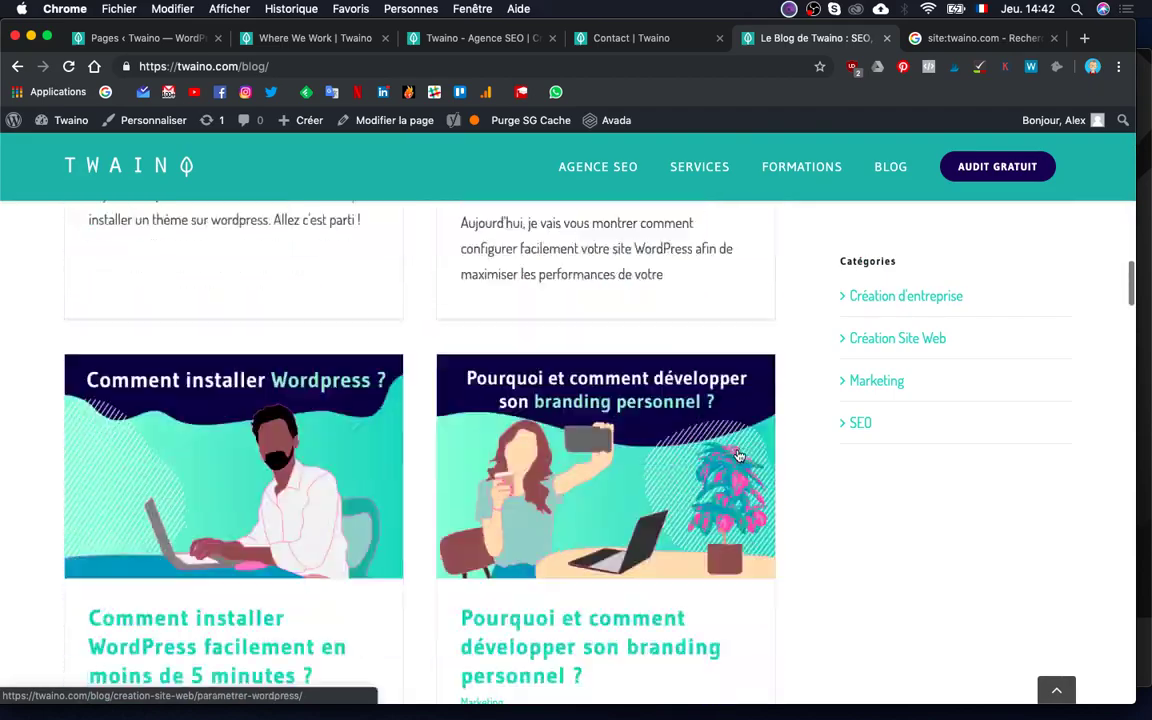
{"action": "scroll", "coordinate": [738, 456], "scroll_direction": "down", "scroll_amount": 15}
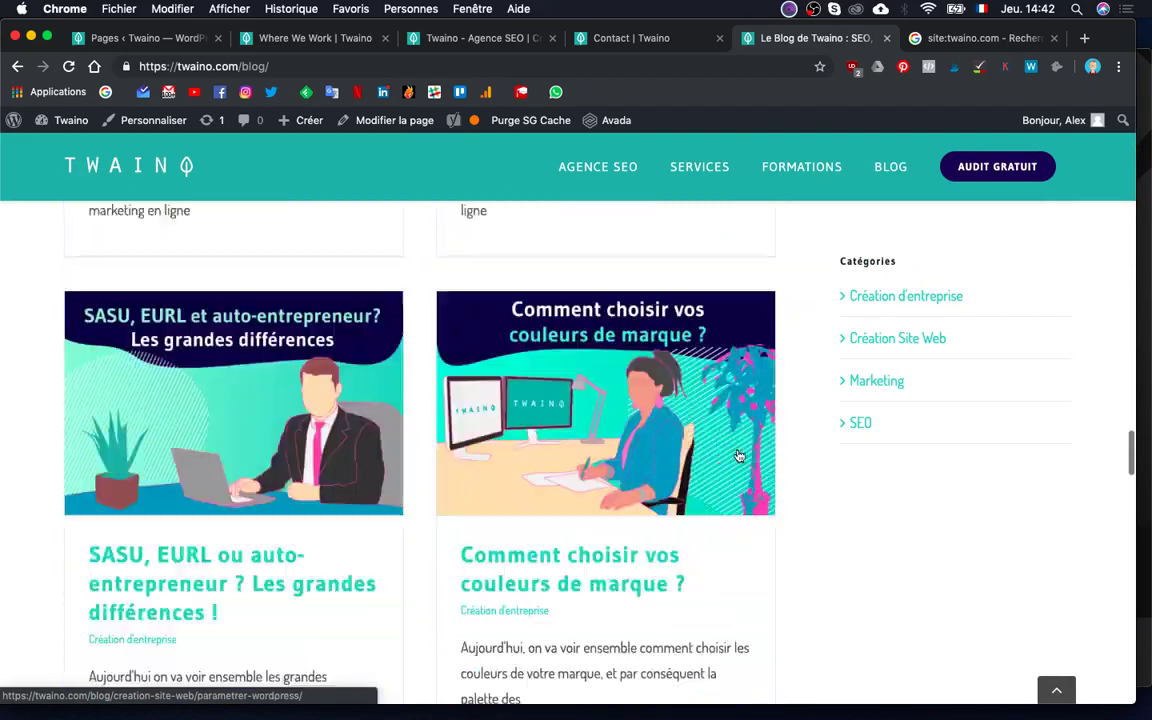
{"action": "scroll", "coordinate": [738, 456], "scroll_direction": "down", "scroll_amount": 15}
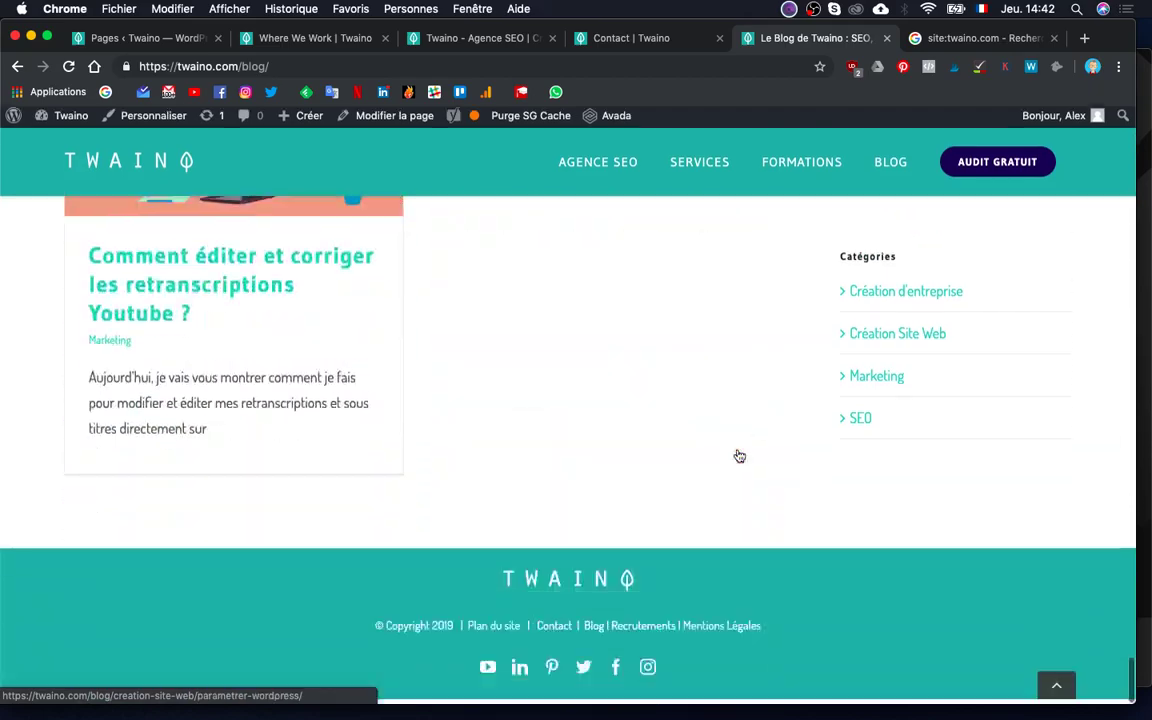
{"action": "scroll", "coordinate": [738, 455], "scroll_direction": "up", "scroll_amount": 20}
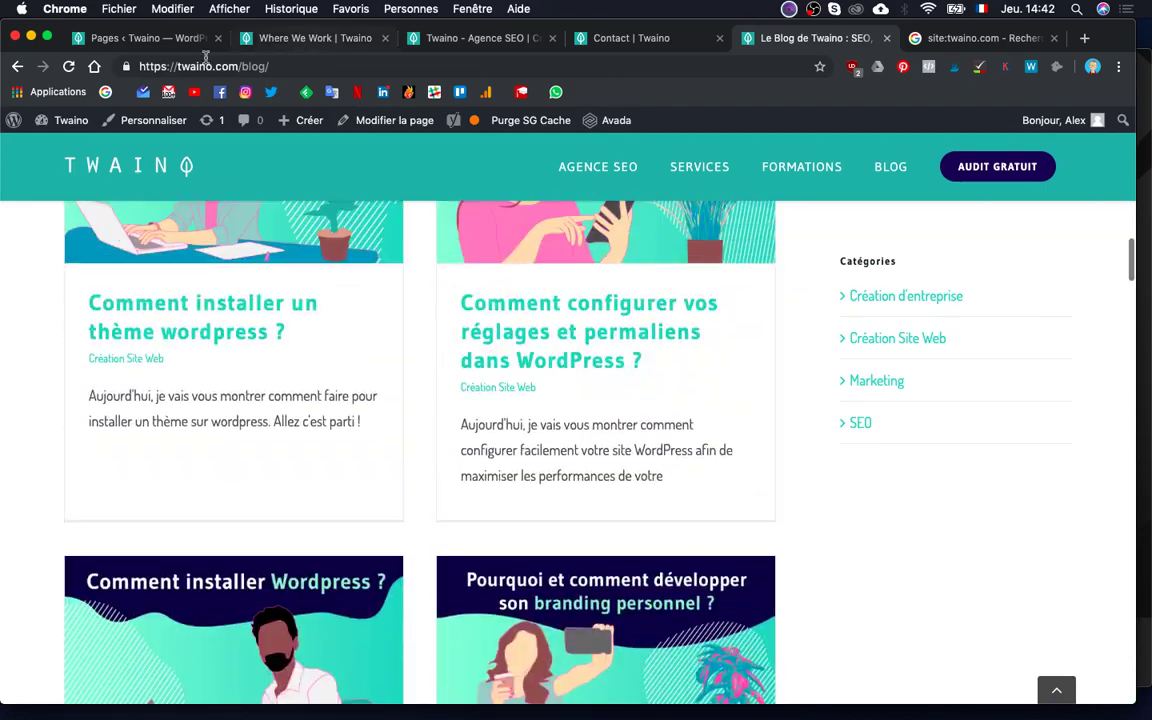
{"action": "left_click", "coordinate": [160, 40]}
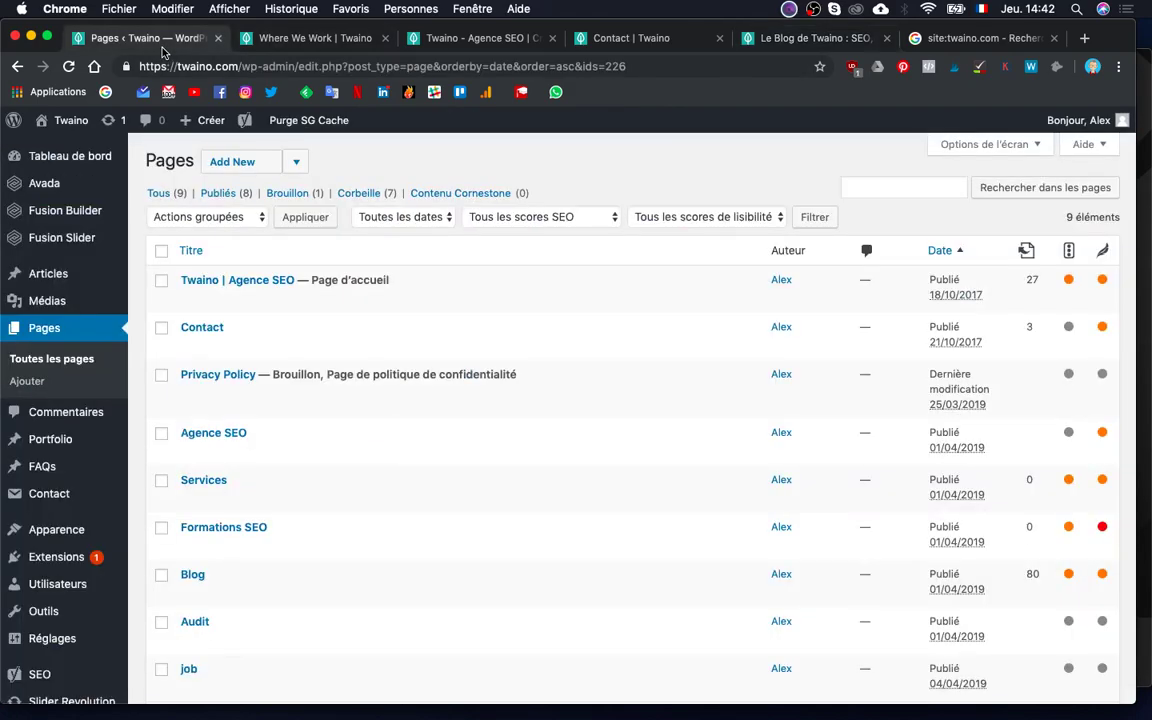